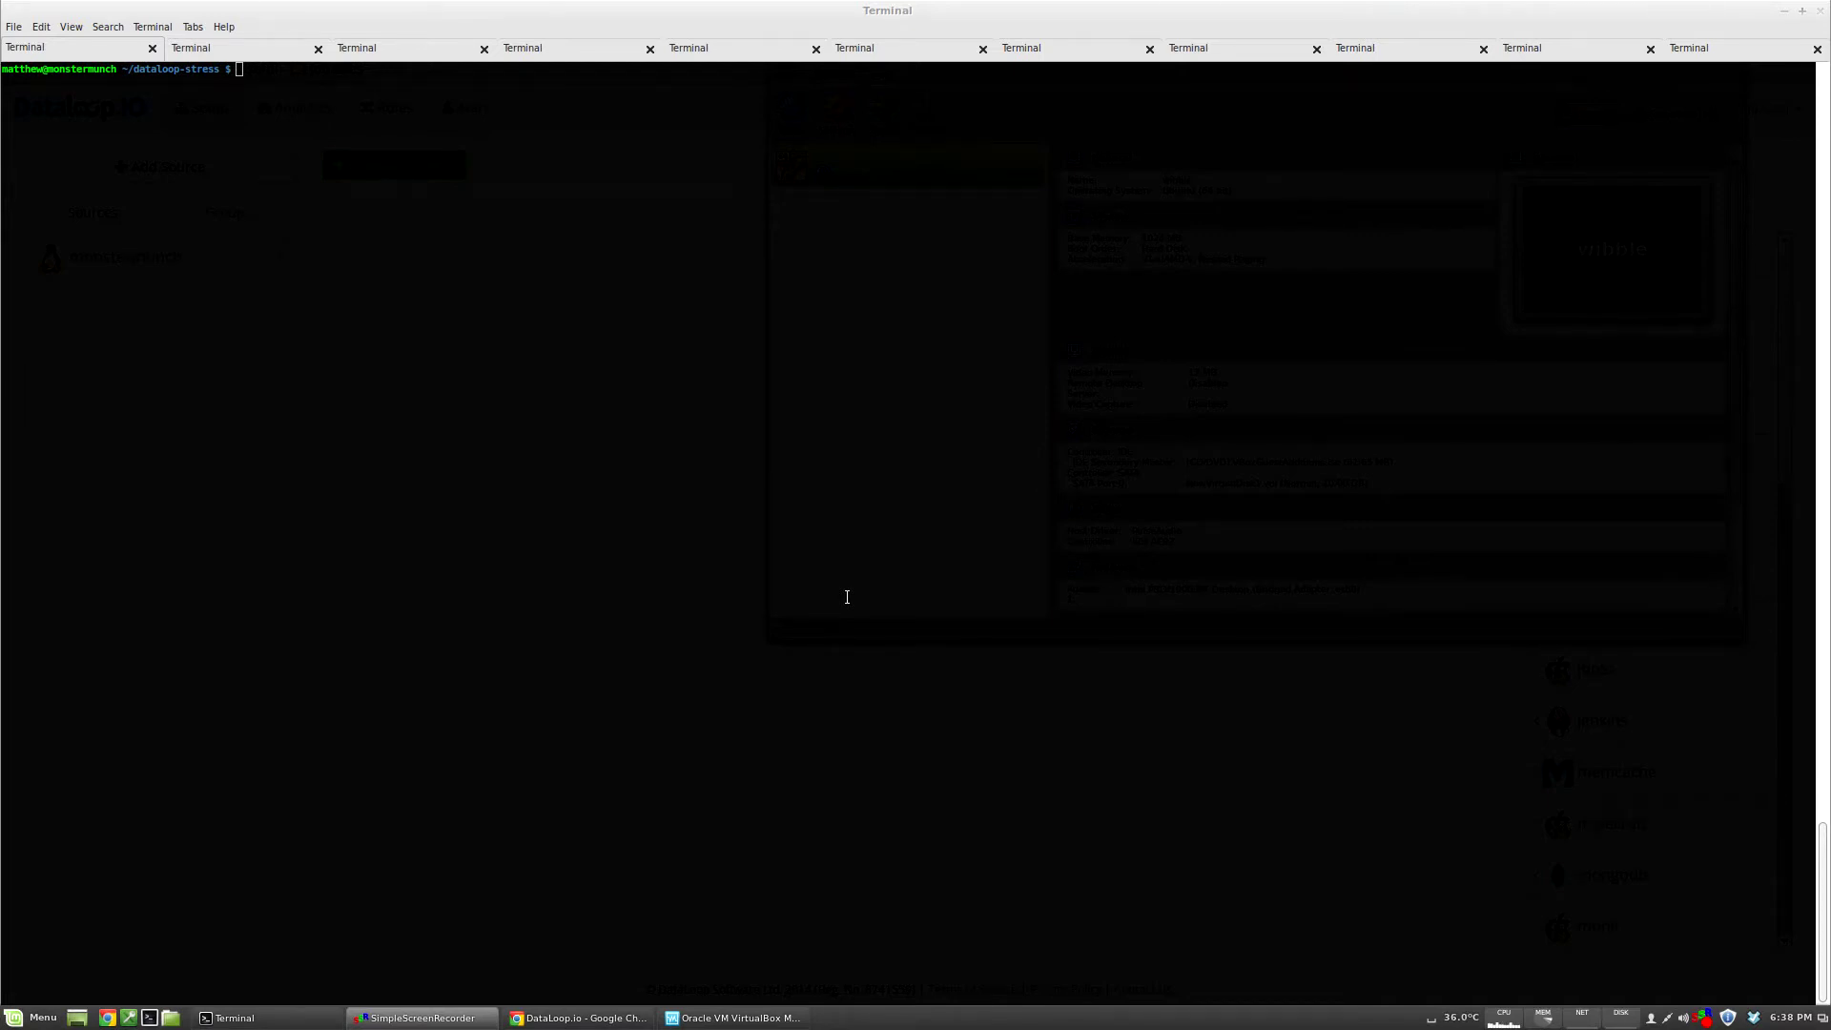
Step: List the files in the dataloop-stress directory in the terminal
click(847, 597)
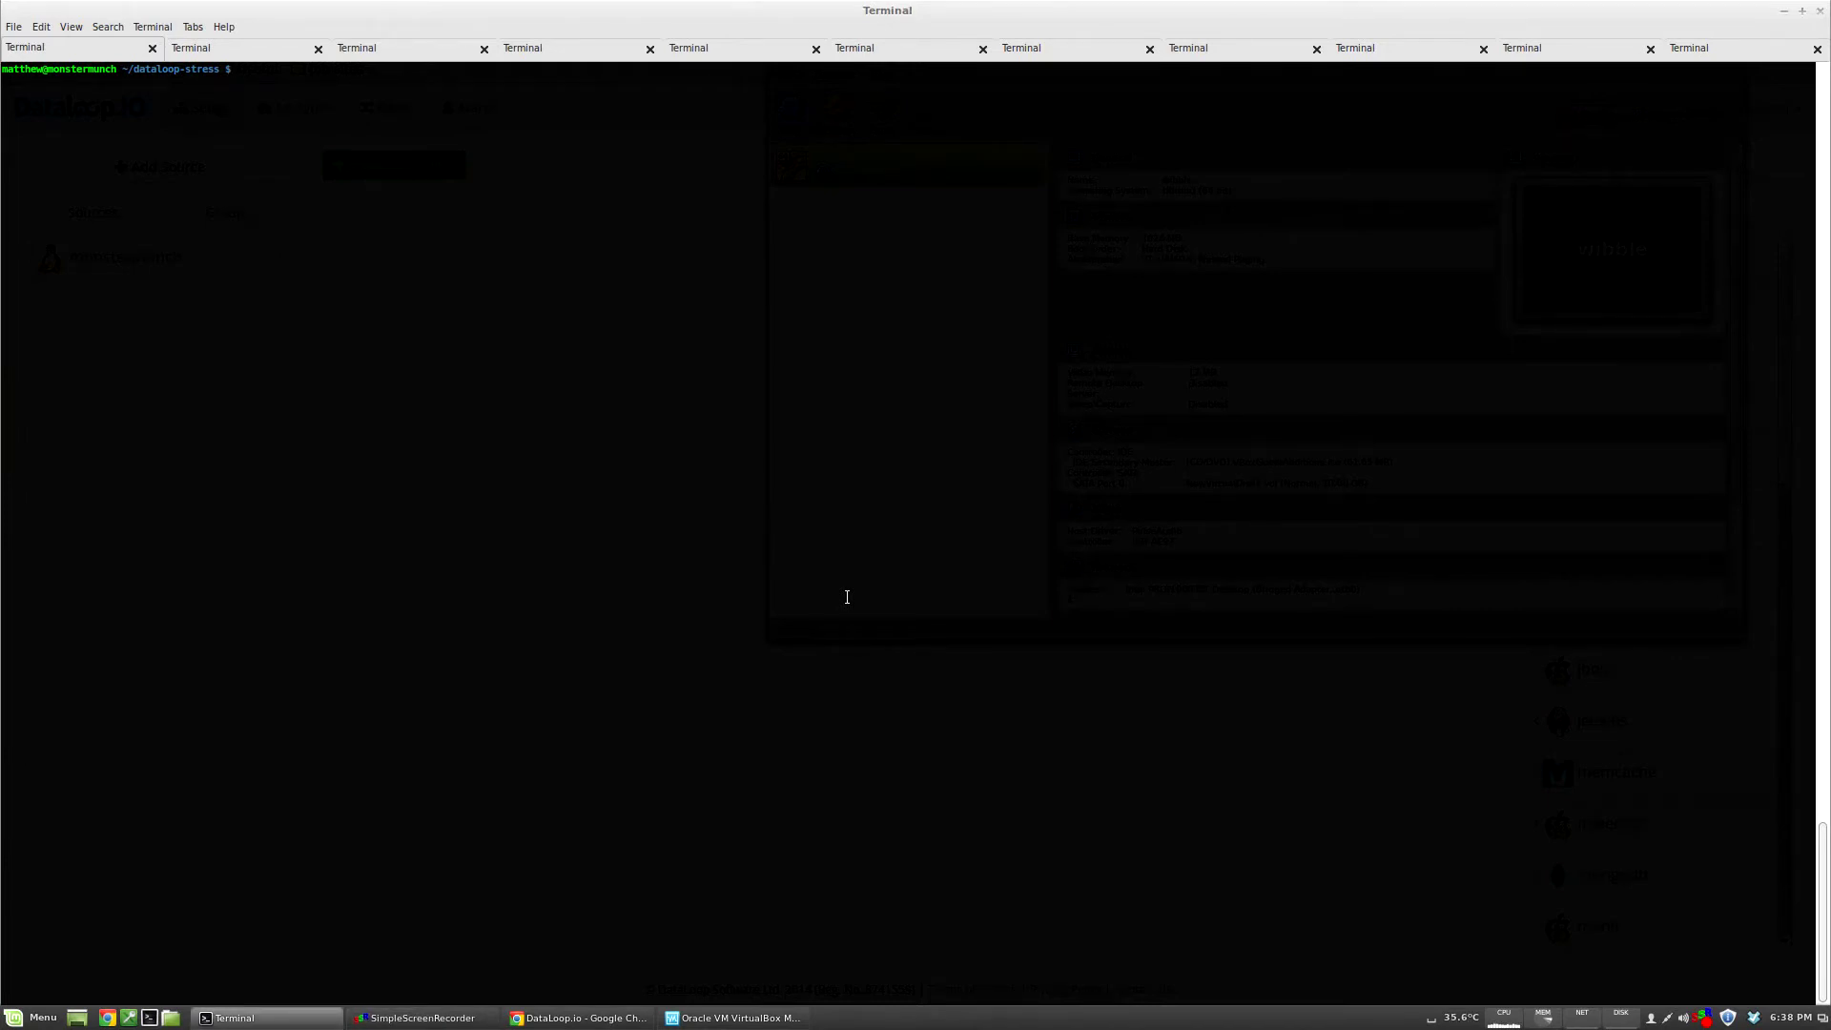
text(ls)
key(Return)
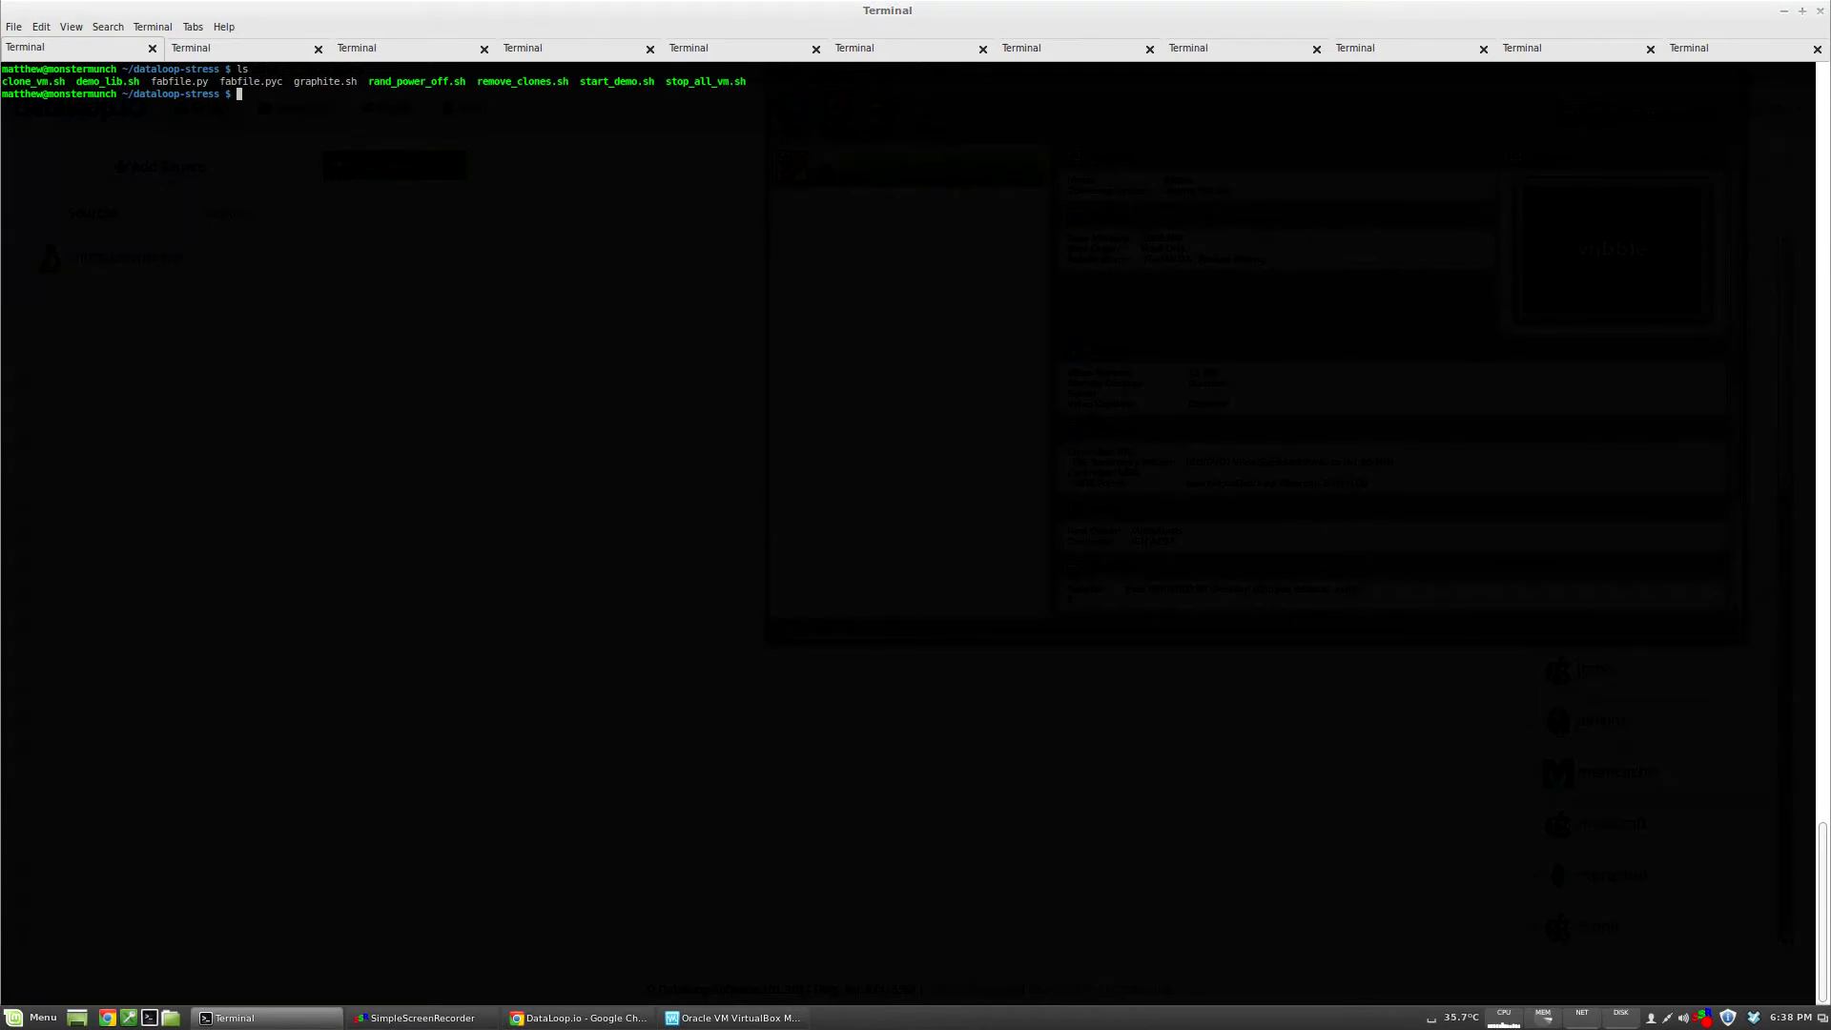
Step: Find the earlier command matching "whi" in the shell history, run it, and go to the second terminal session
key(Up)
key(Up)
key(Down)
key(Down)
key(ctrl+r)
text(whi)
key(Return)
key(ctrl+Page_Down)
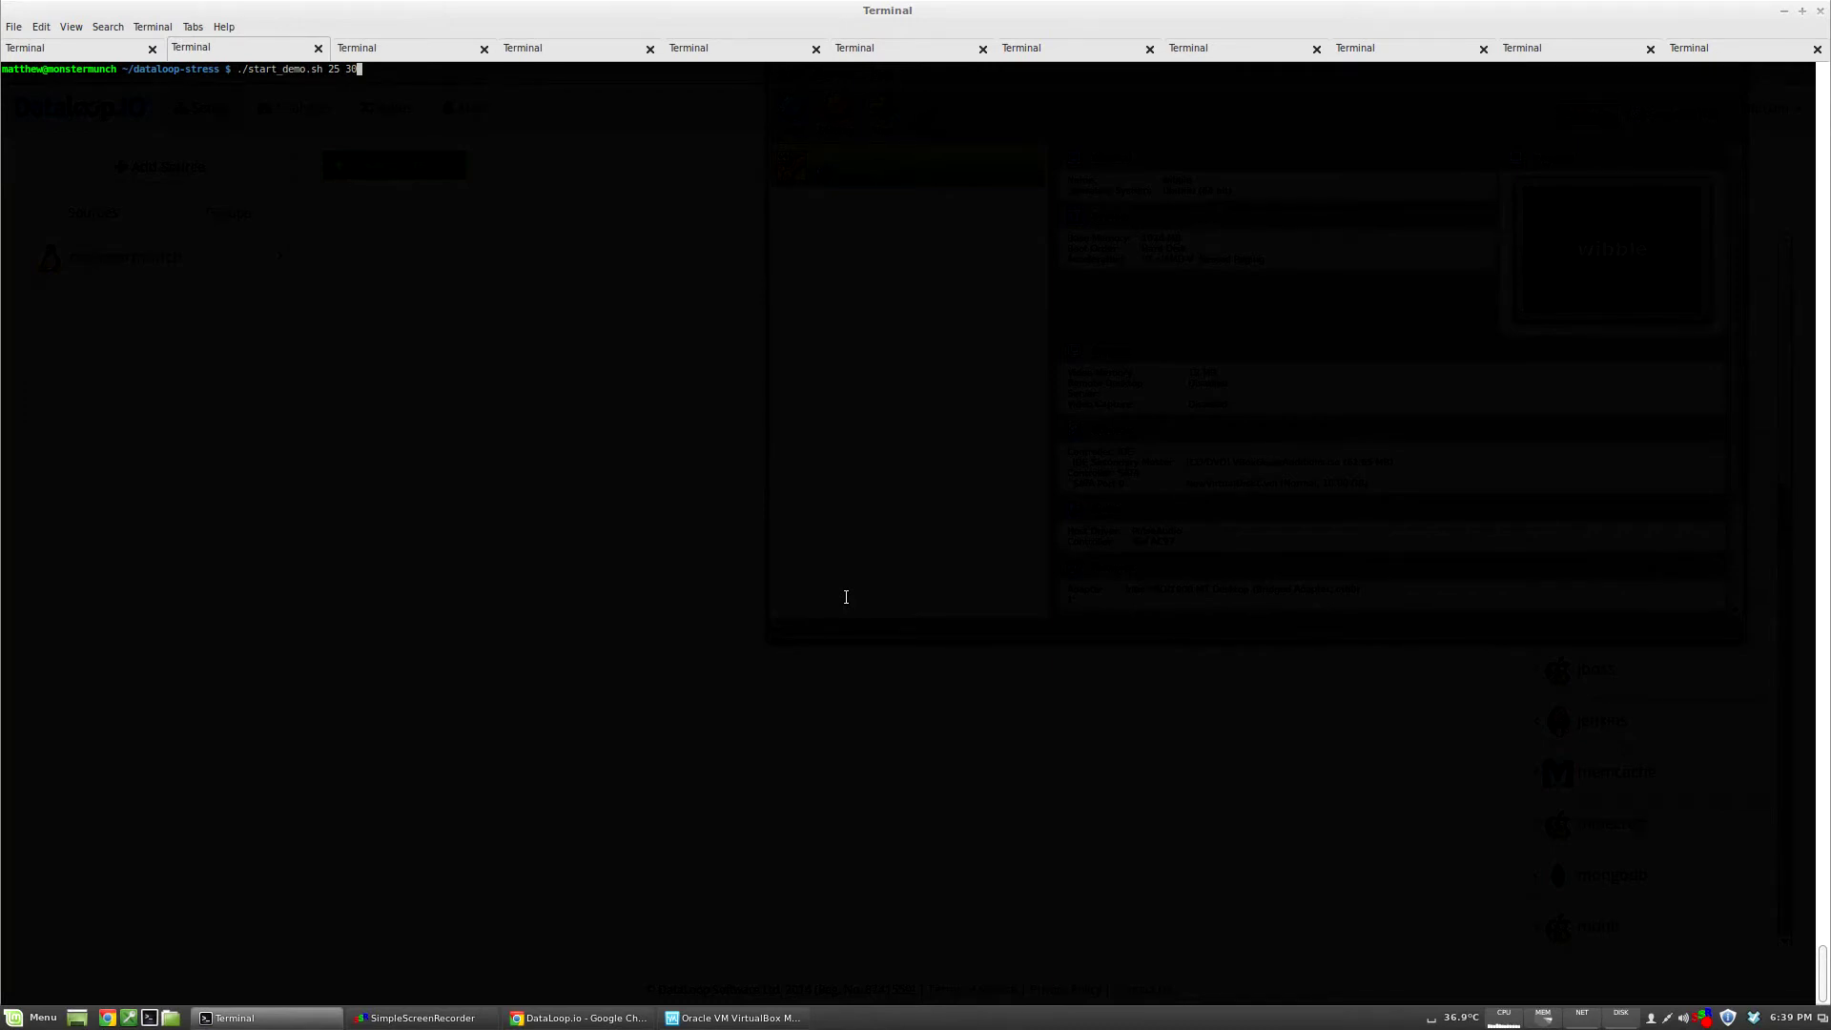
Step: Switch to the DataLoop console in Chrome and check the details of the monstermunch source
key(alt+Tab)
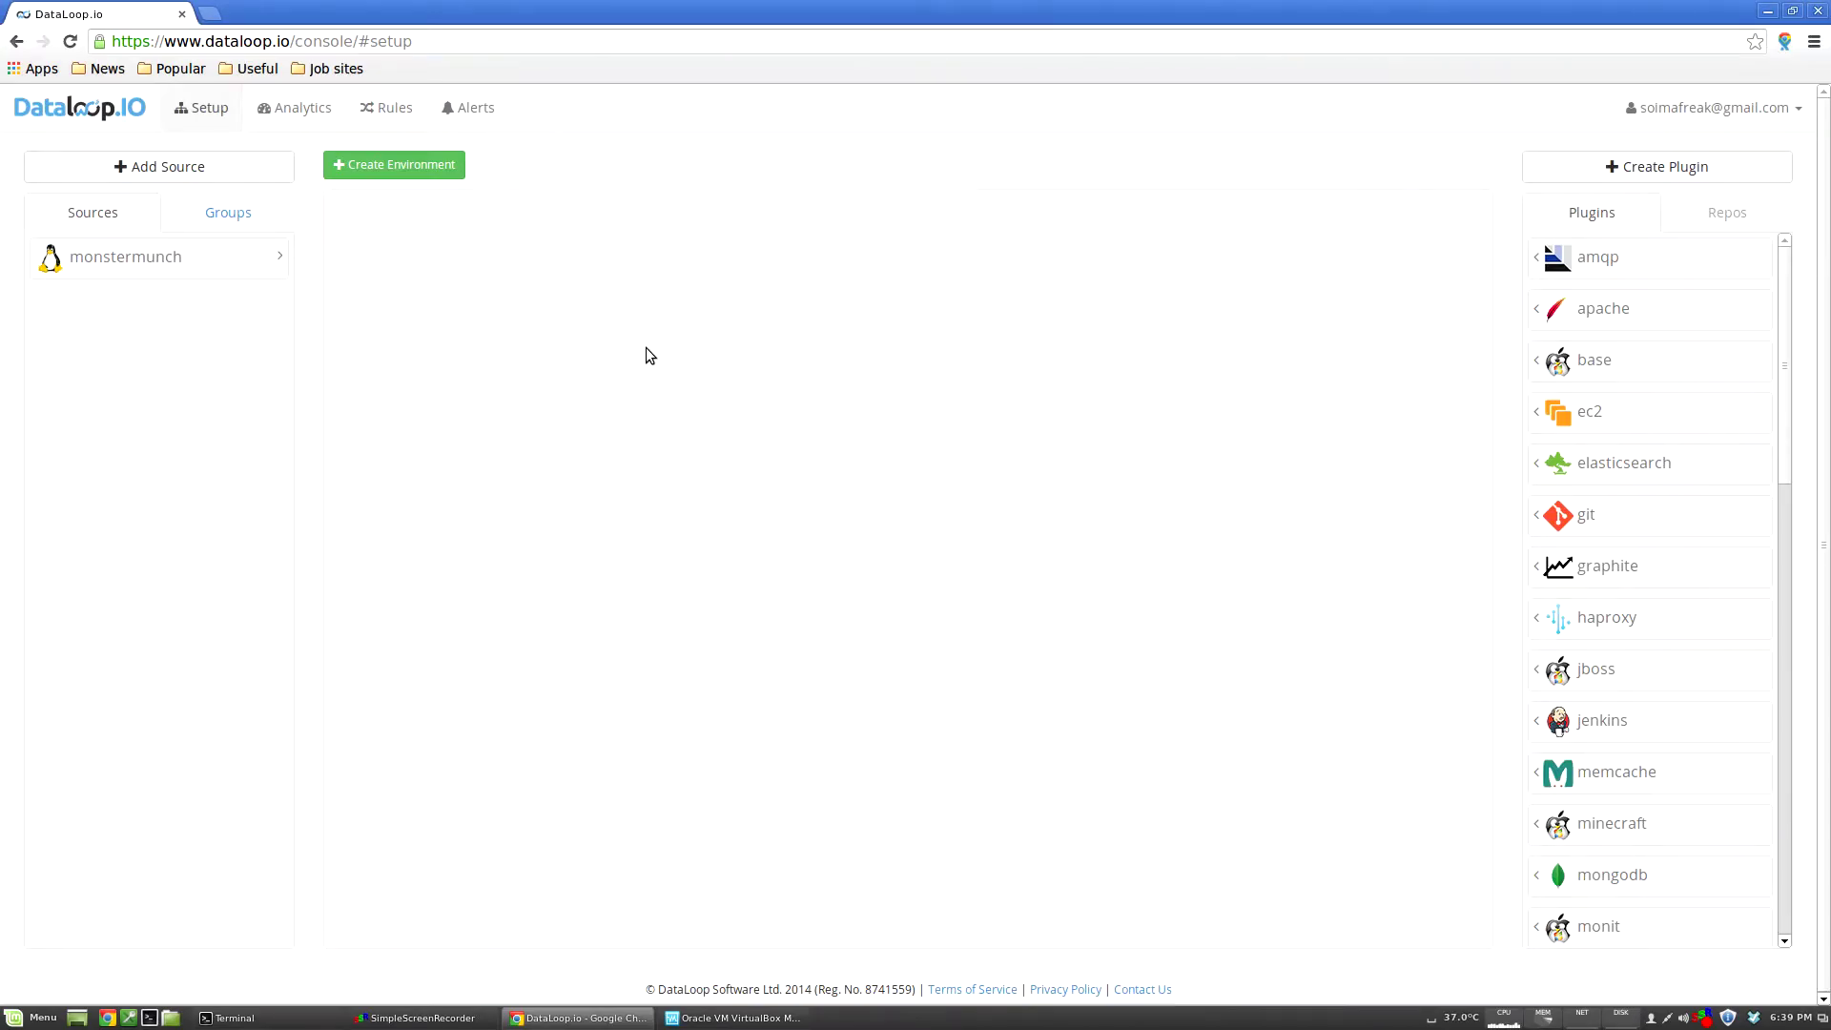
click(119, 260)
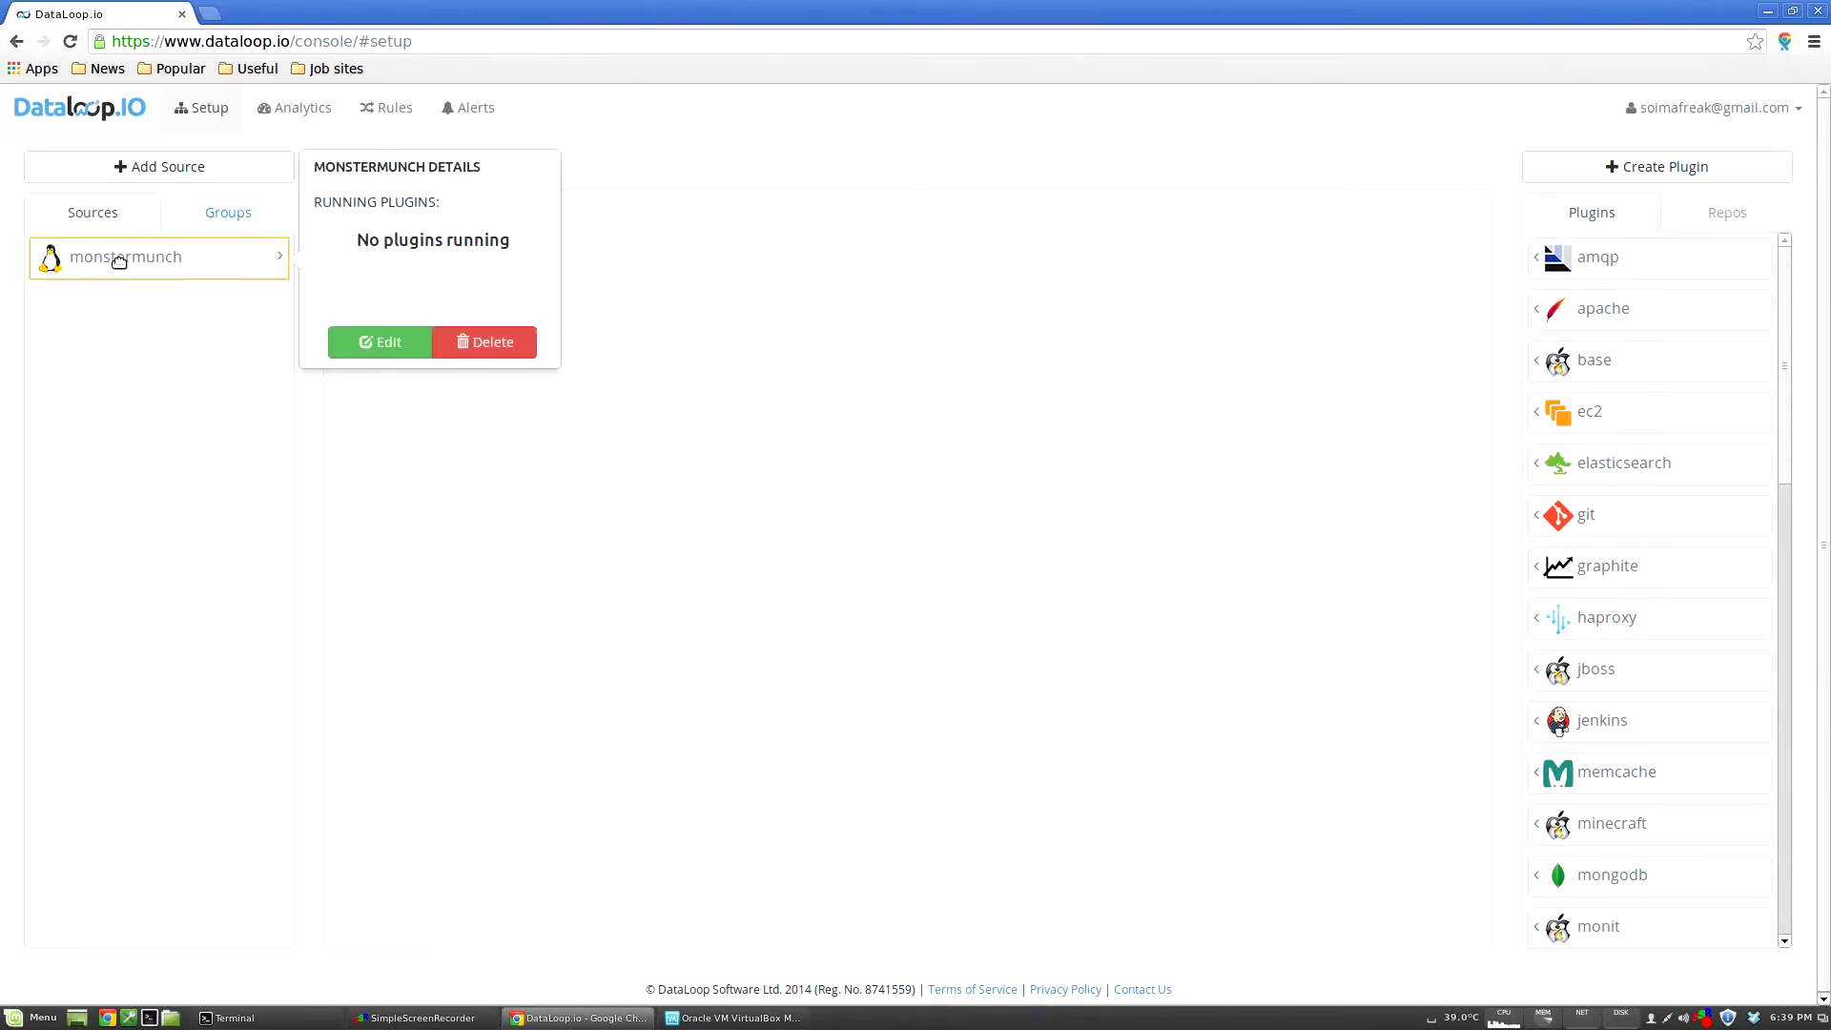
click(152, 342)
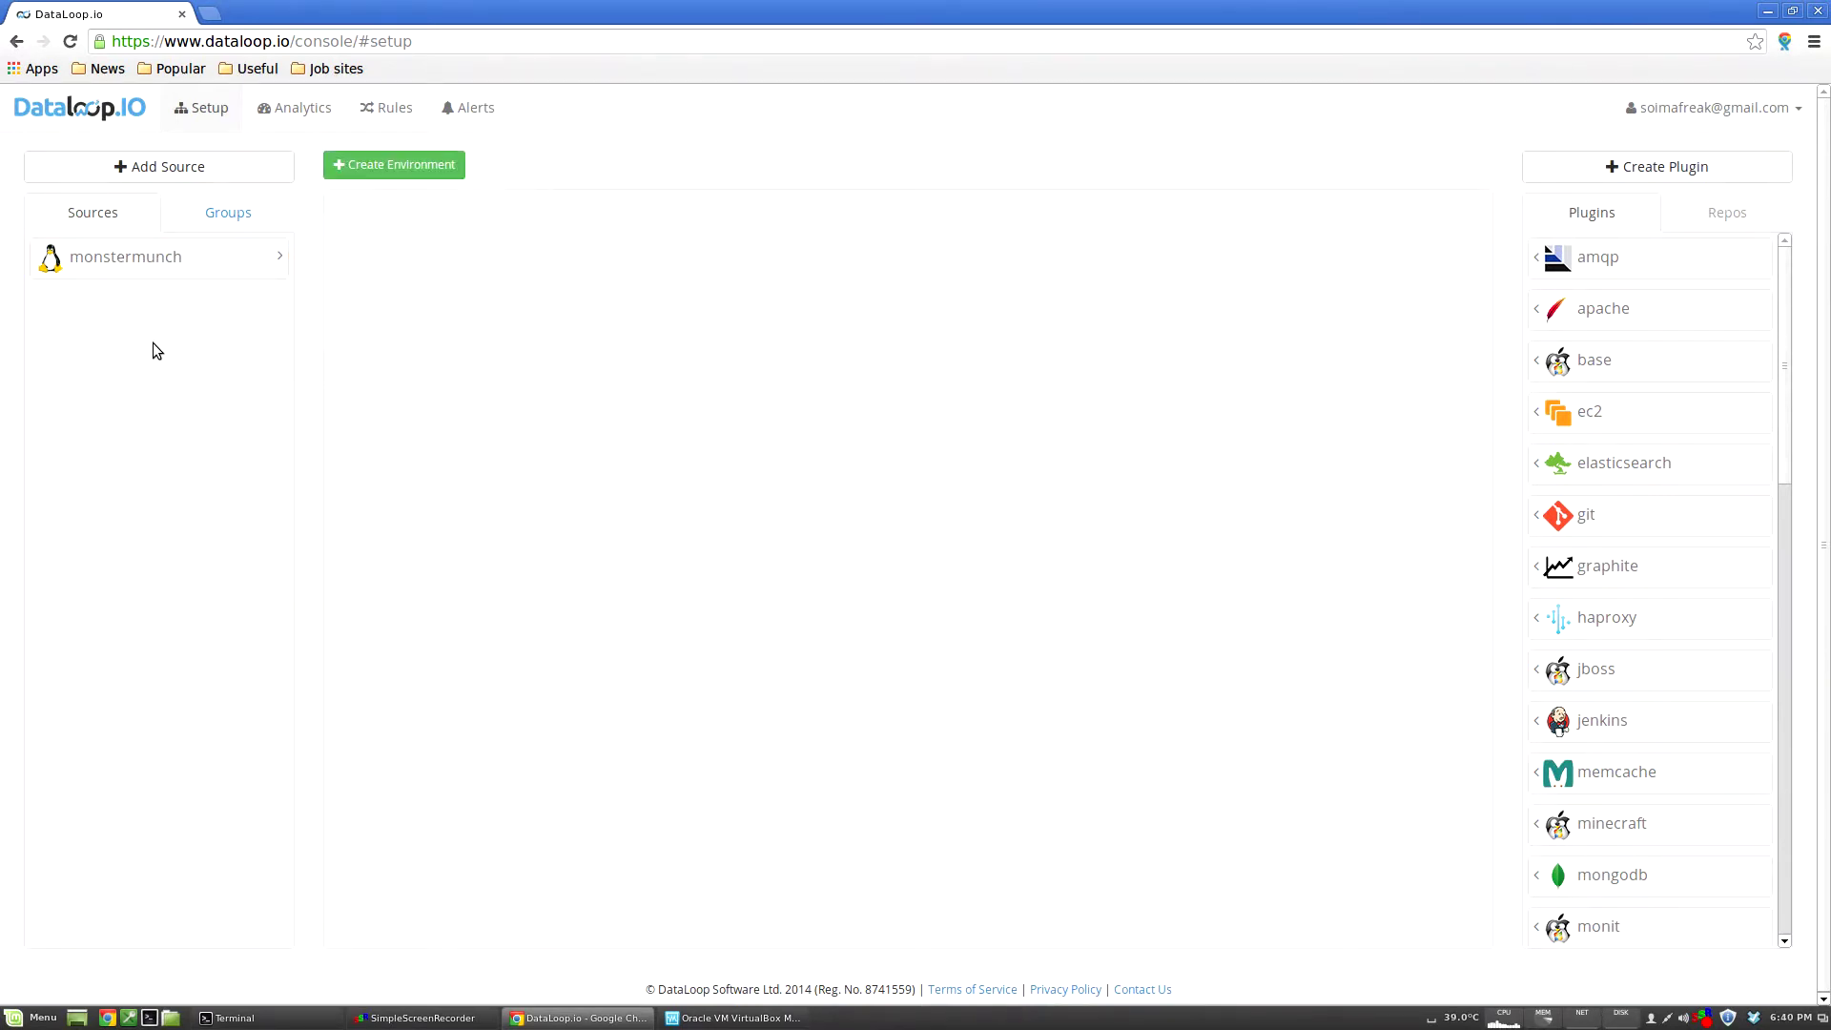
Step: Show the source groups and create a new environment named Demo
click(246, 212)
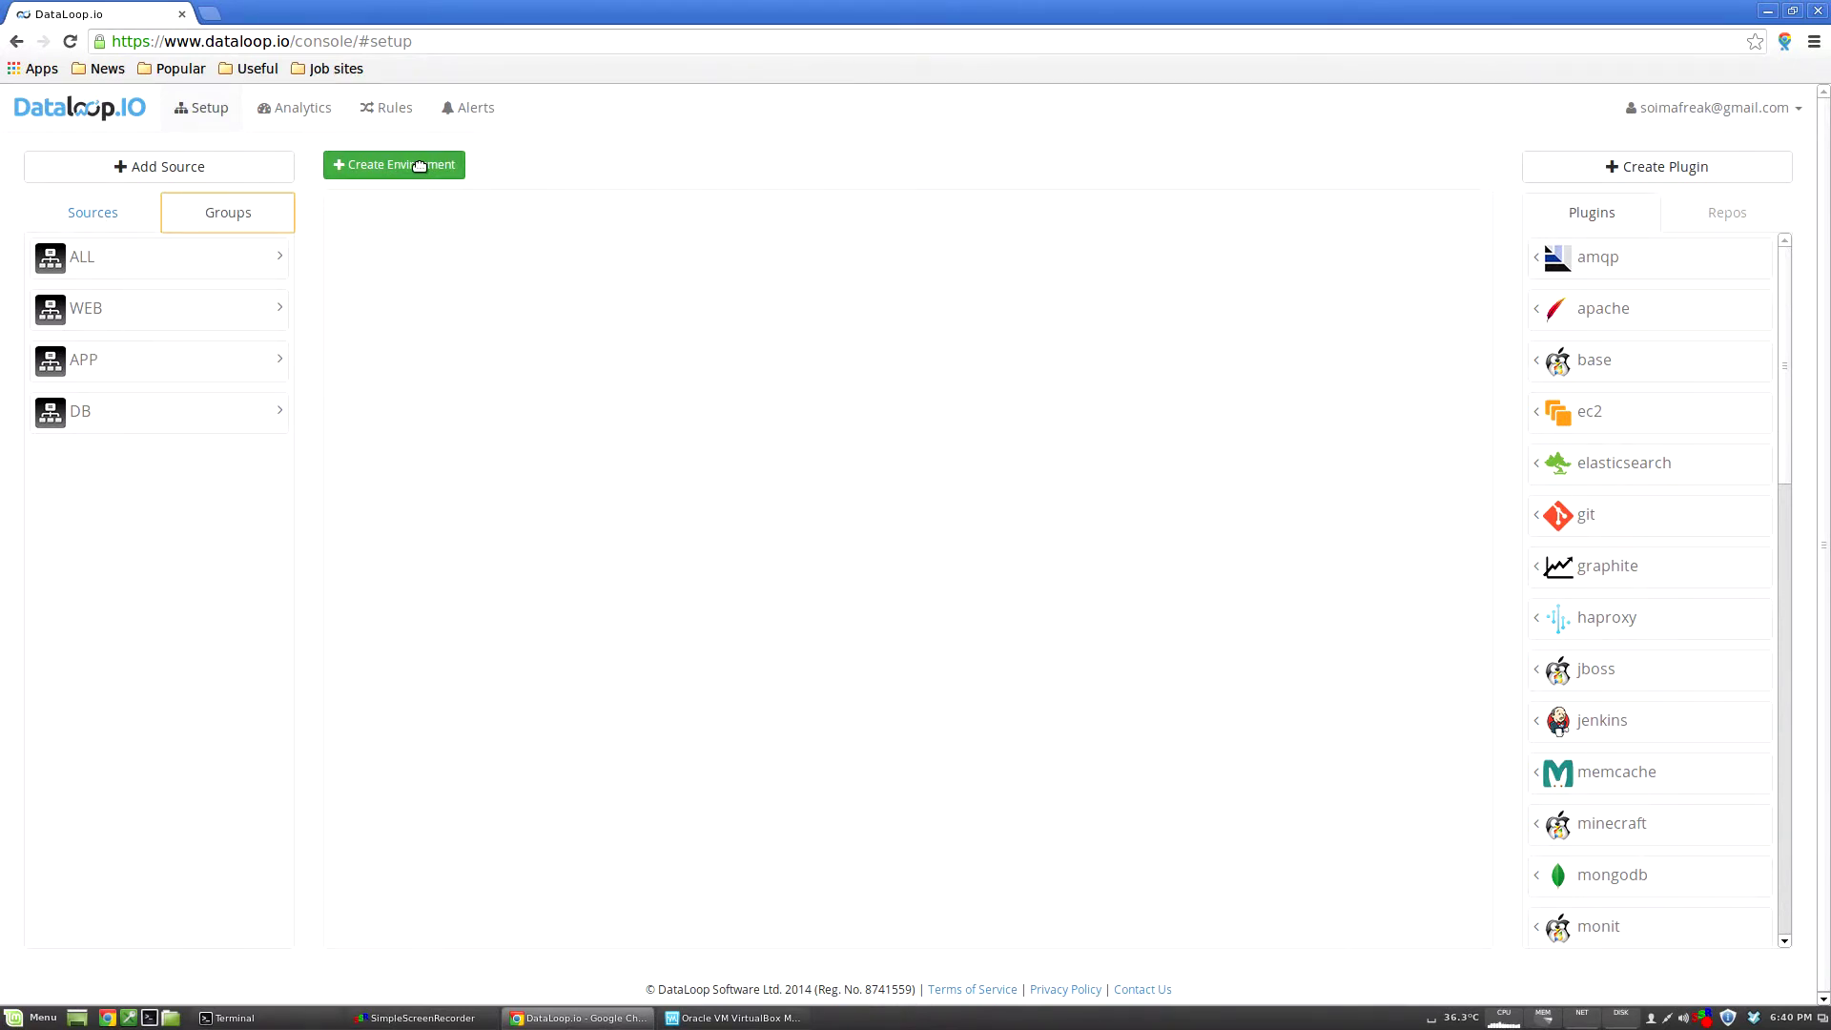
drag(420, 166, 906, 324)
text(Demo)
key(Return)
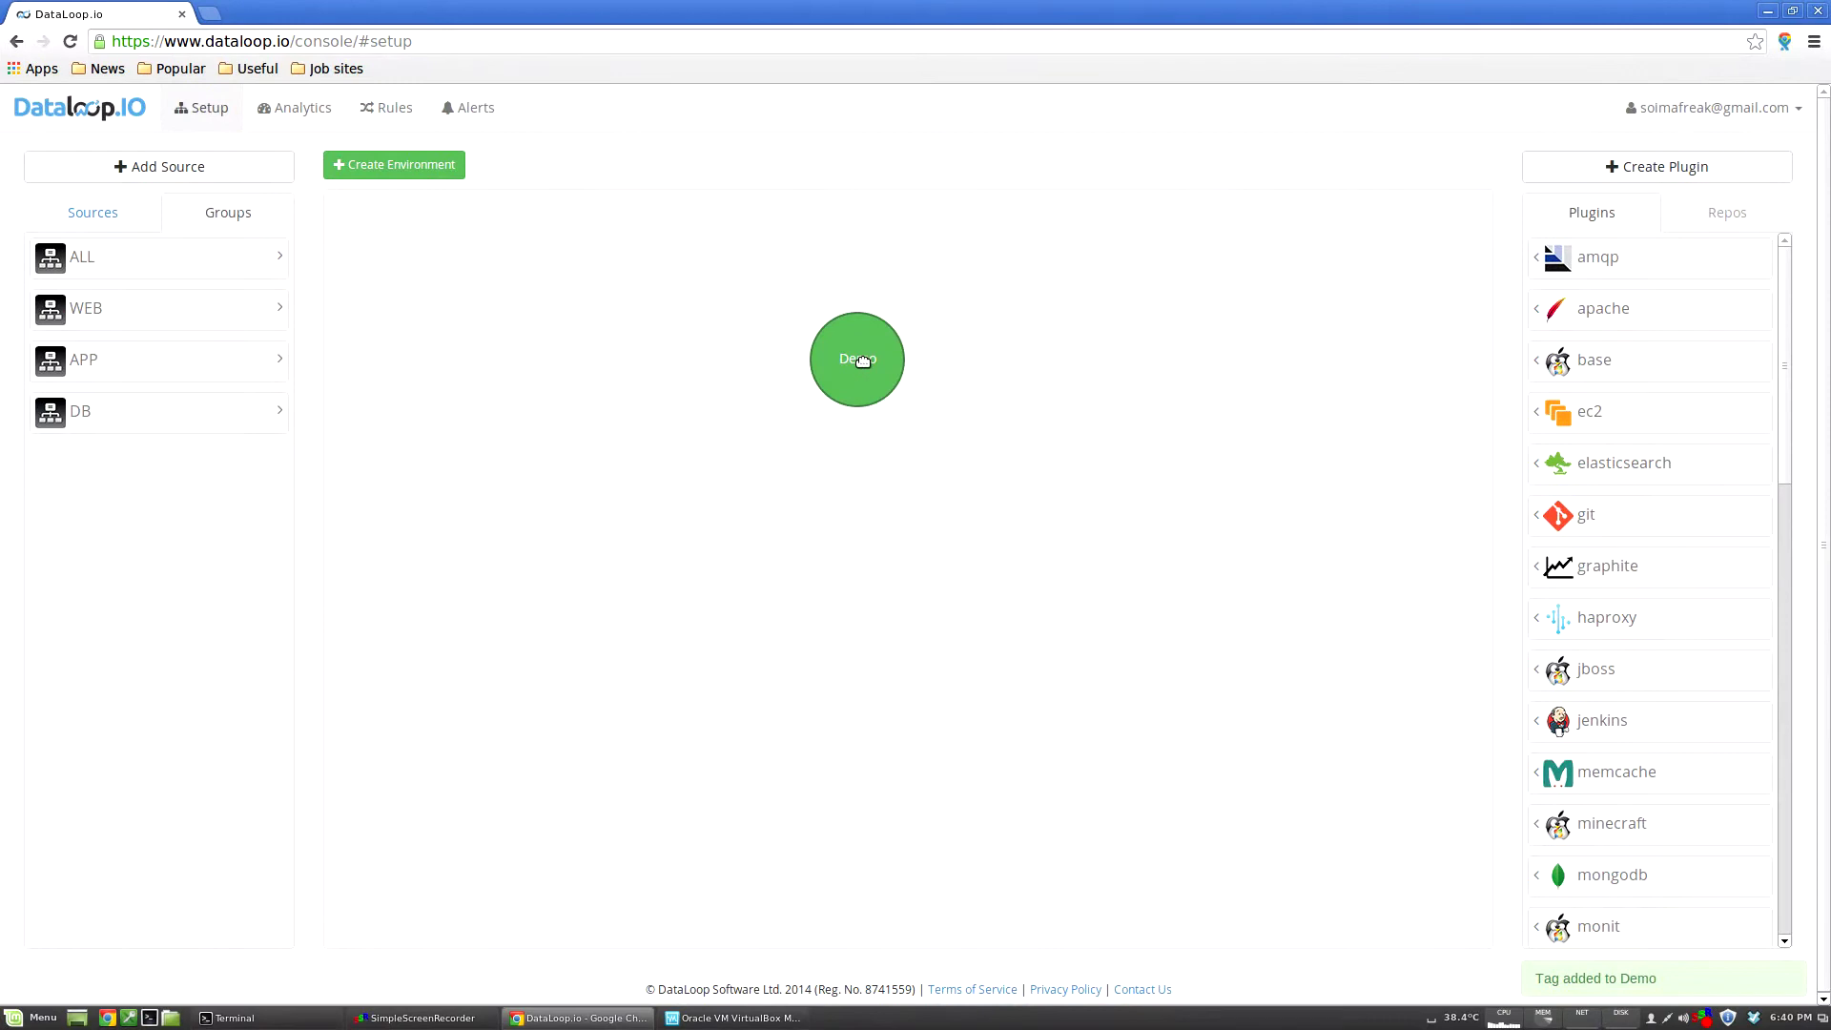
Step: Open the Demo environment and add two services to it, named Web and App
click(862, 362)
drag(388, 234, 912, 279)
text(Web)
key(Return)
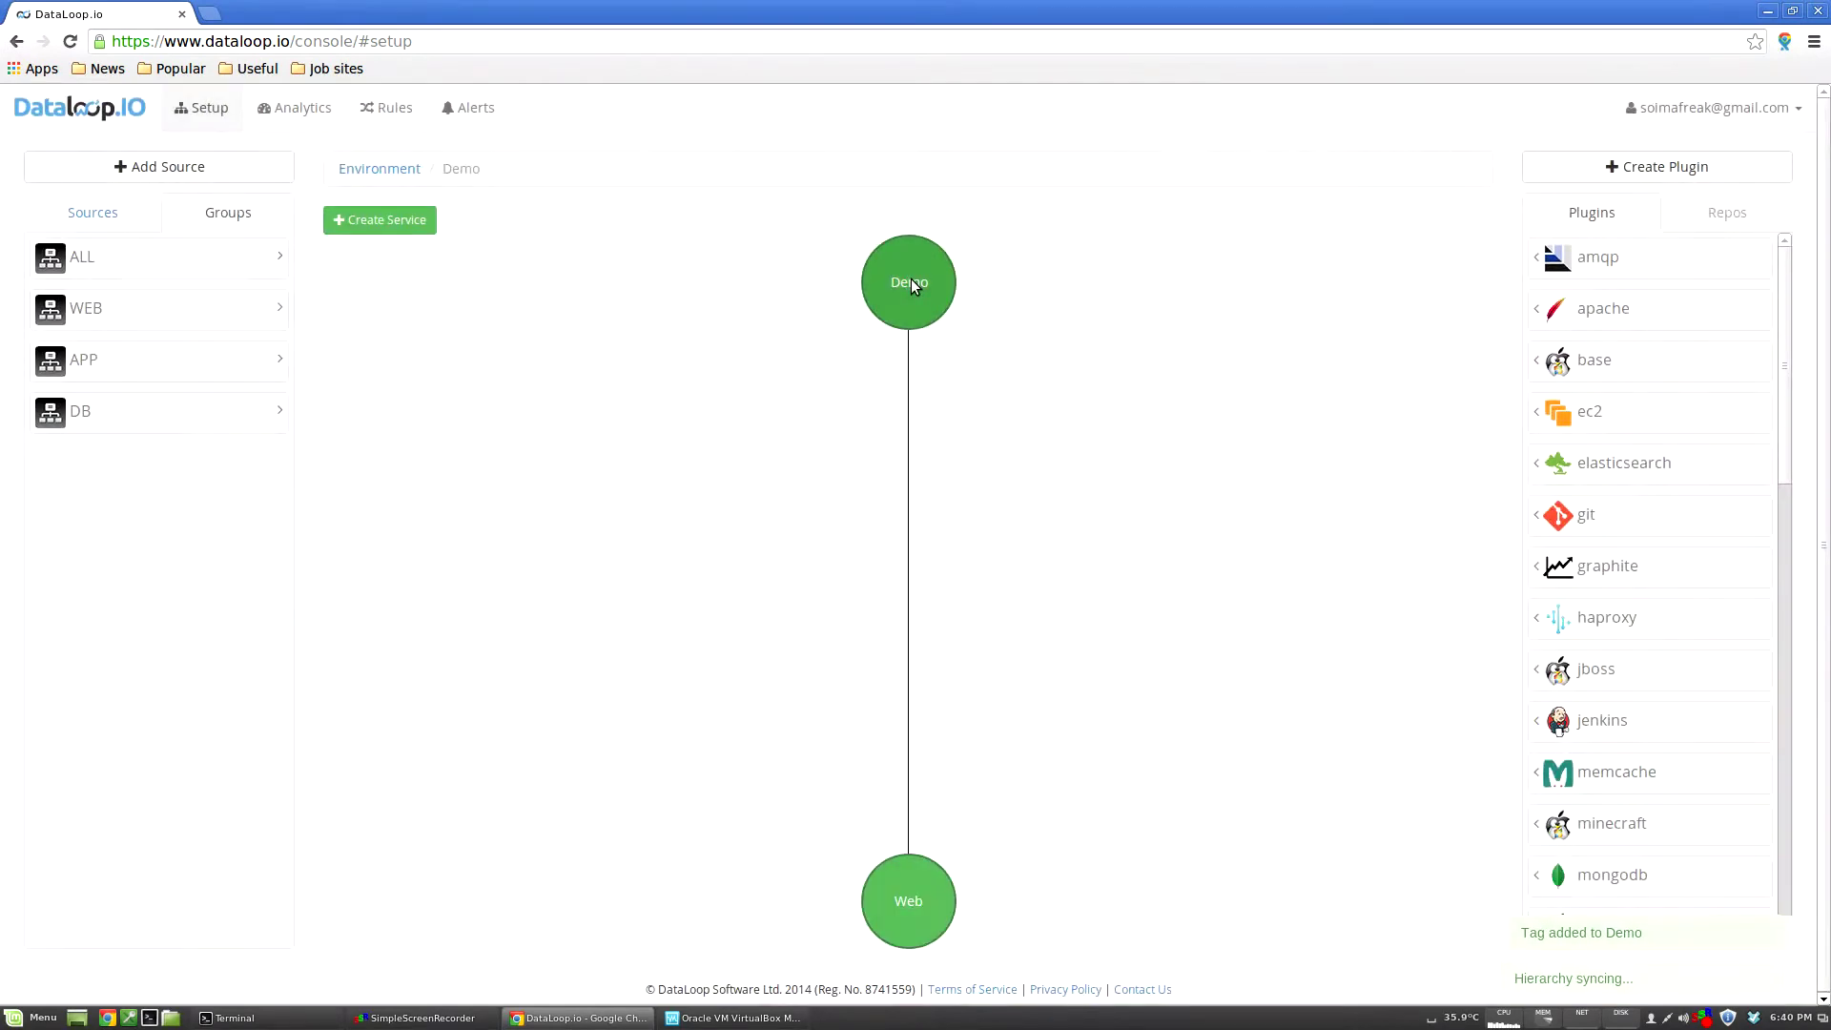
drag(400, 222, 918, 279)
text(App)
key(Return)
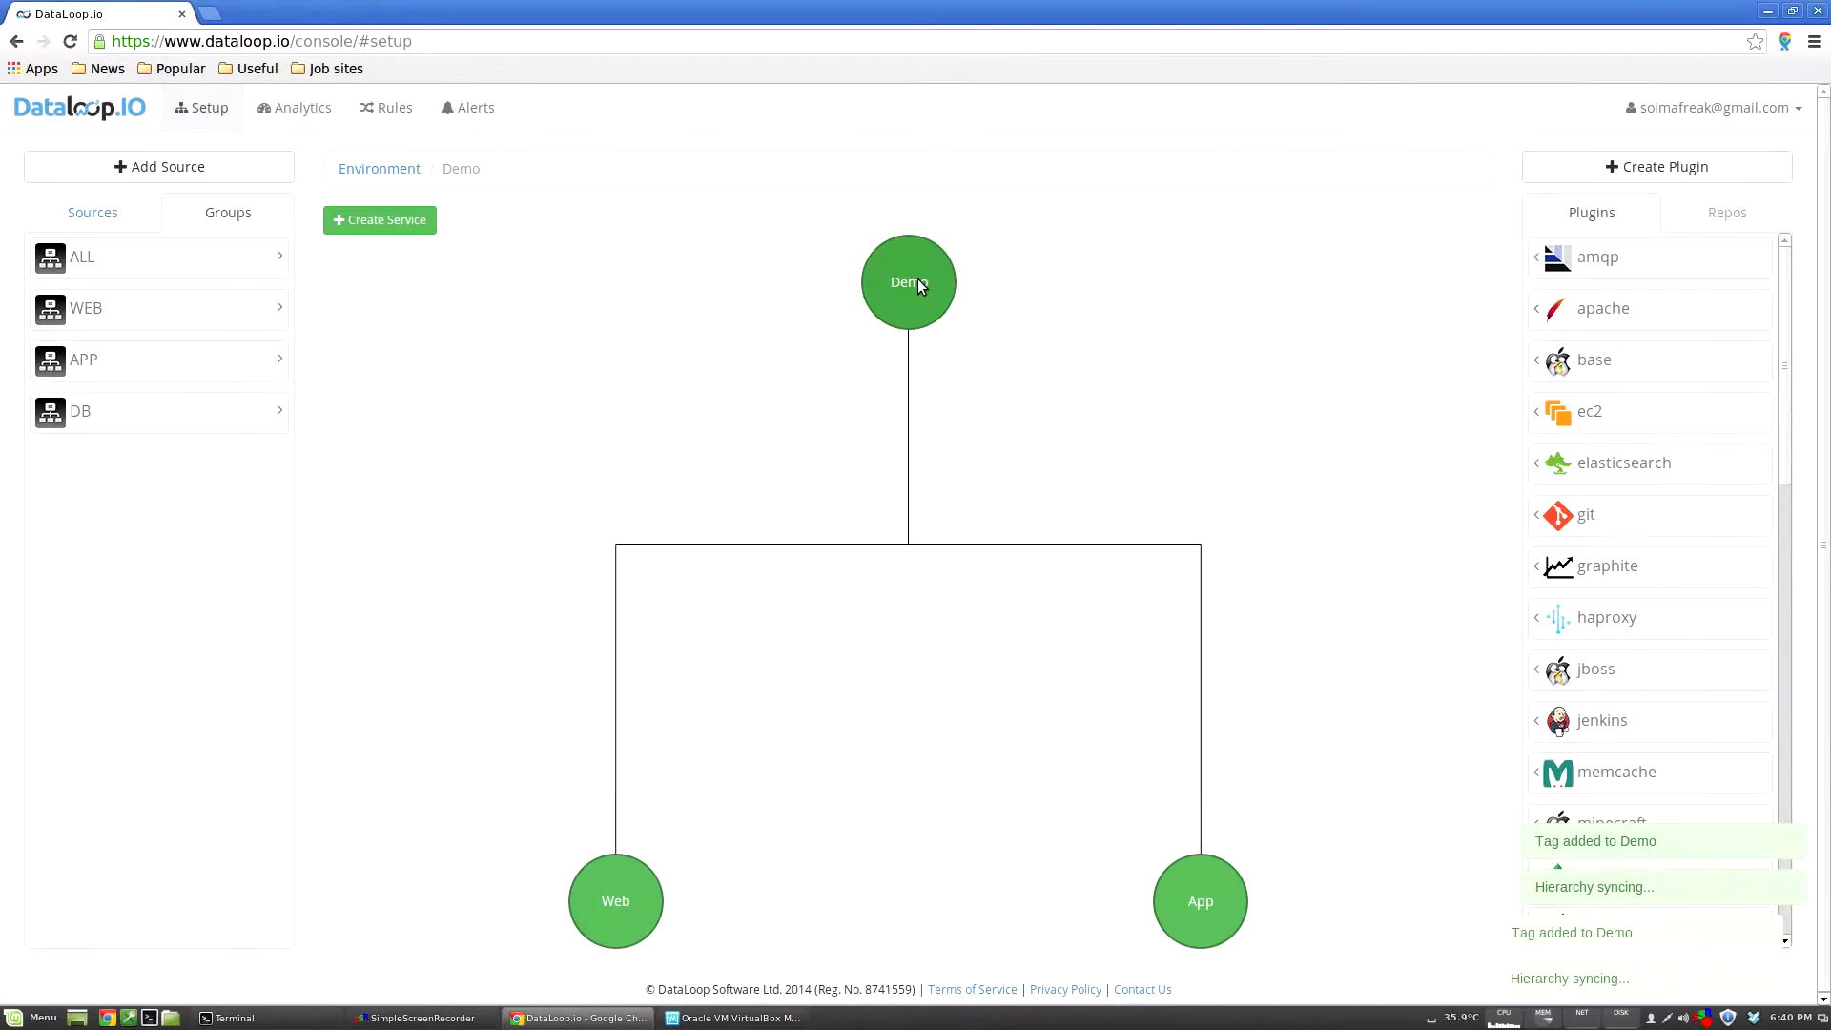
Step: Add two more services to the Demo environment, named Db and Monster
drag(400, 221, 913, 281)
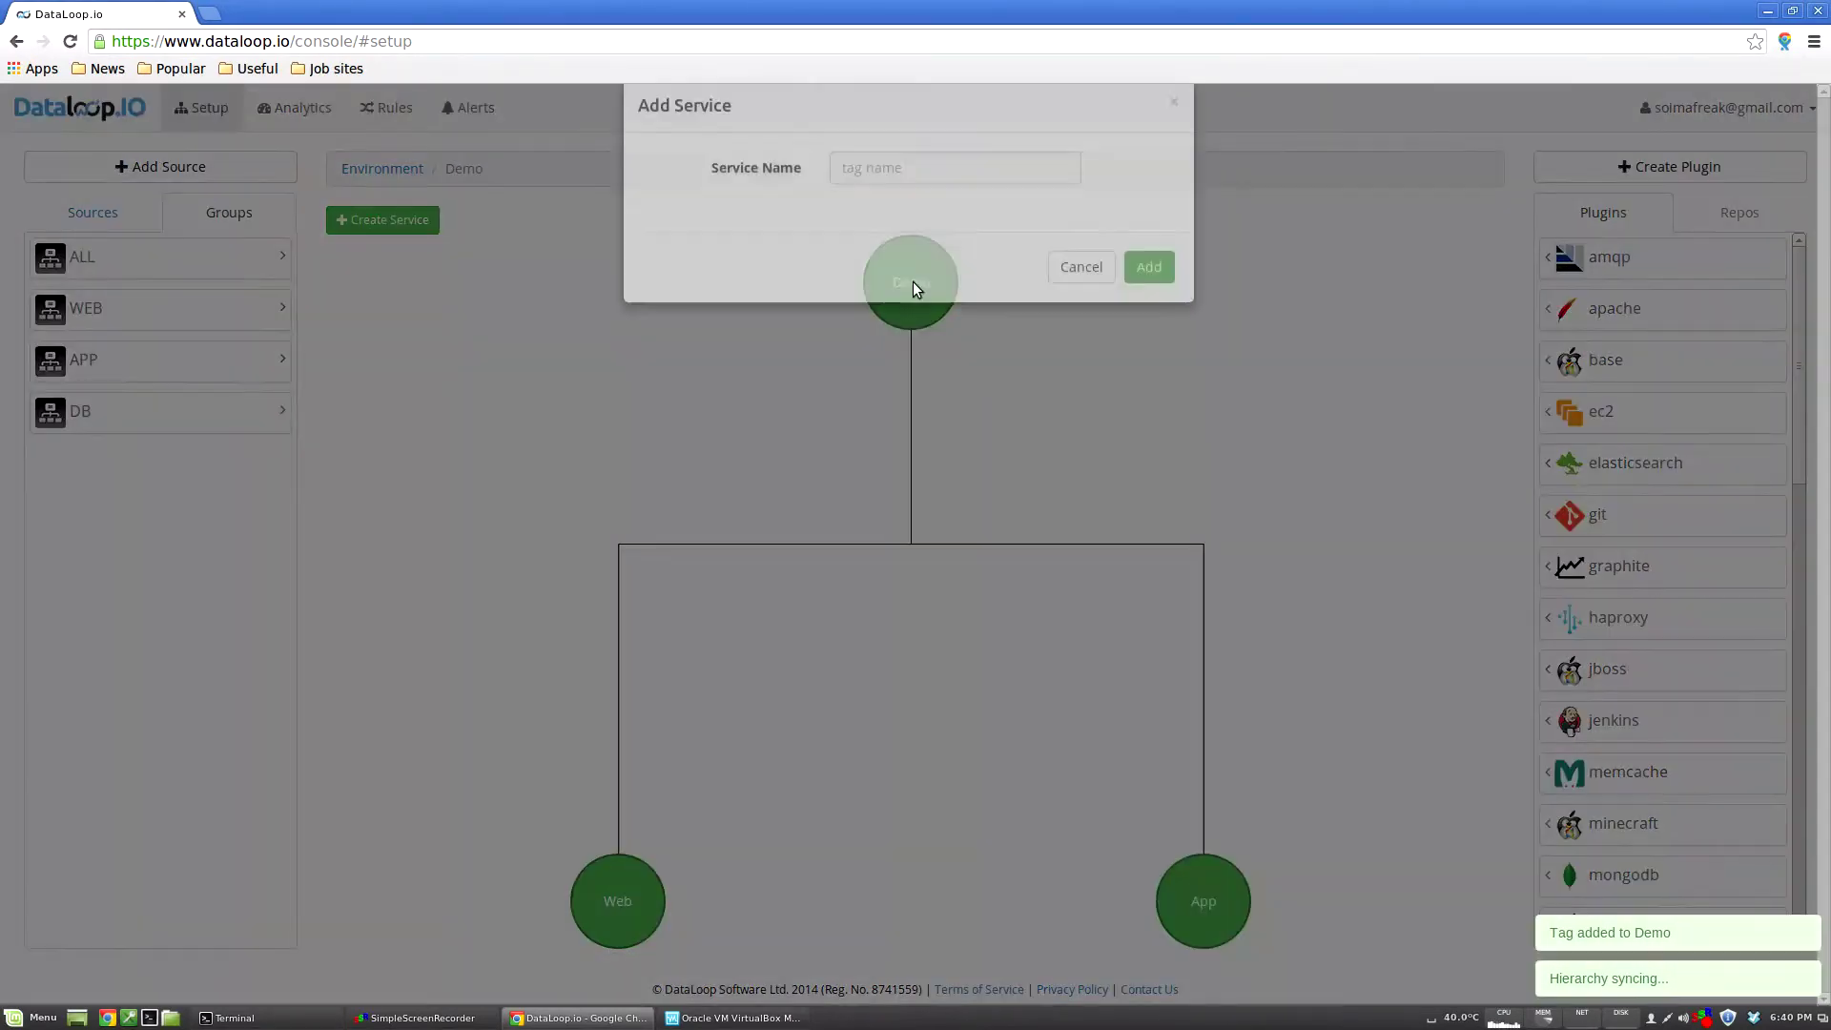
text(Db)
key(Return)
drag(385, 219, 908, 294)
text(Monster)
key(Return)
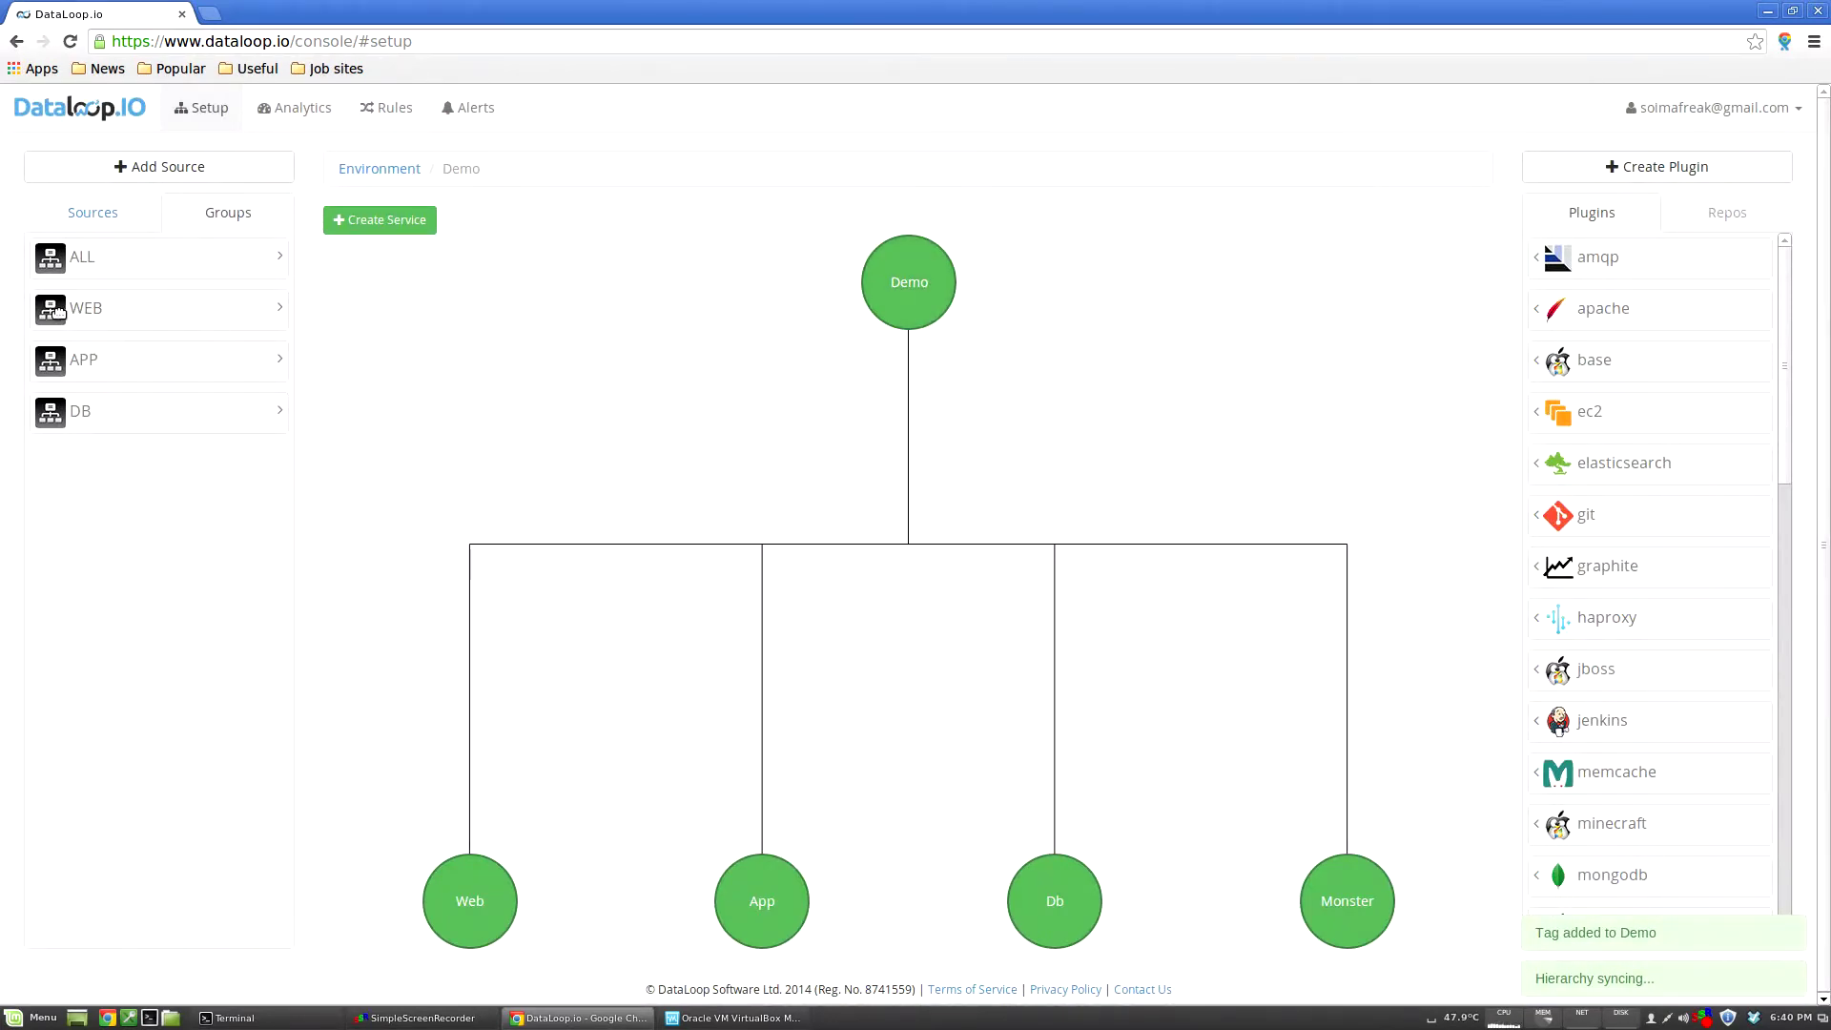
Step: Assign the WEB, APP and DB groups to the matching Web, App and Db services
drag(57, 313, 456, 897)
drag(84, 363, 768, 901)
drag(66, 417, 1057, 897)
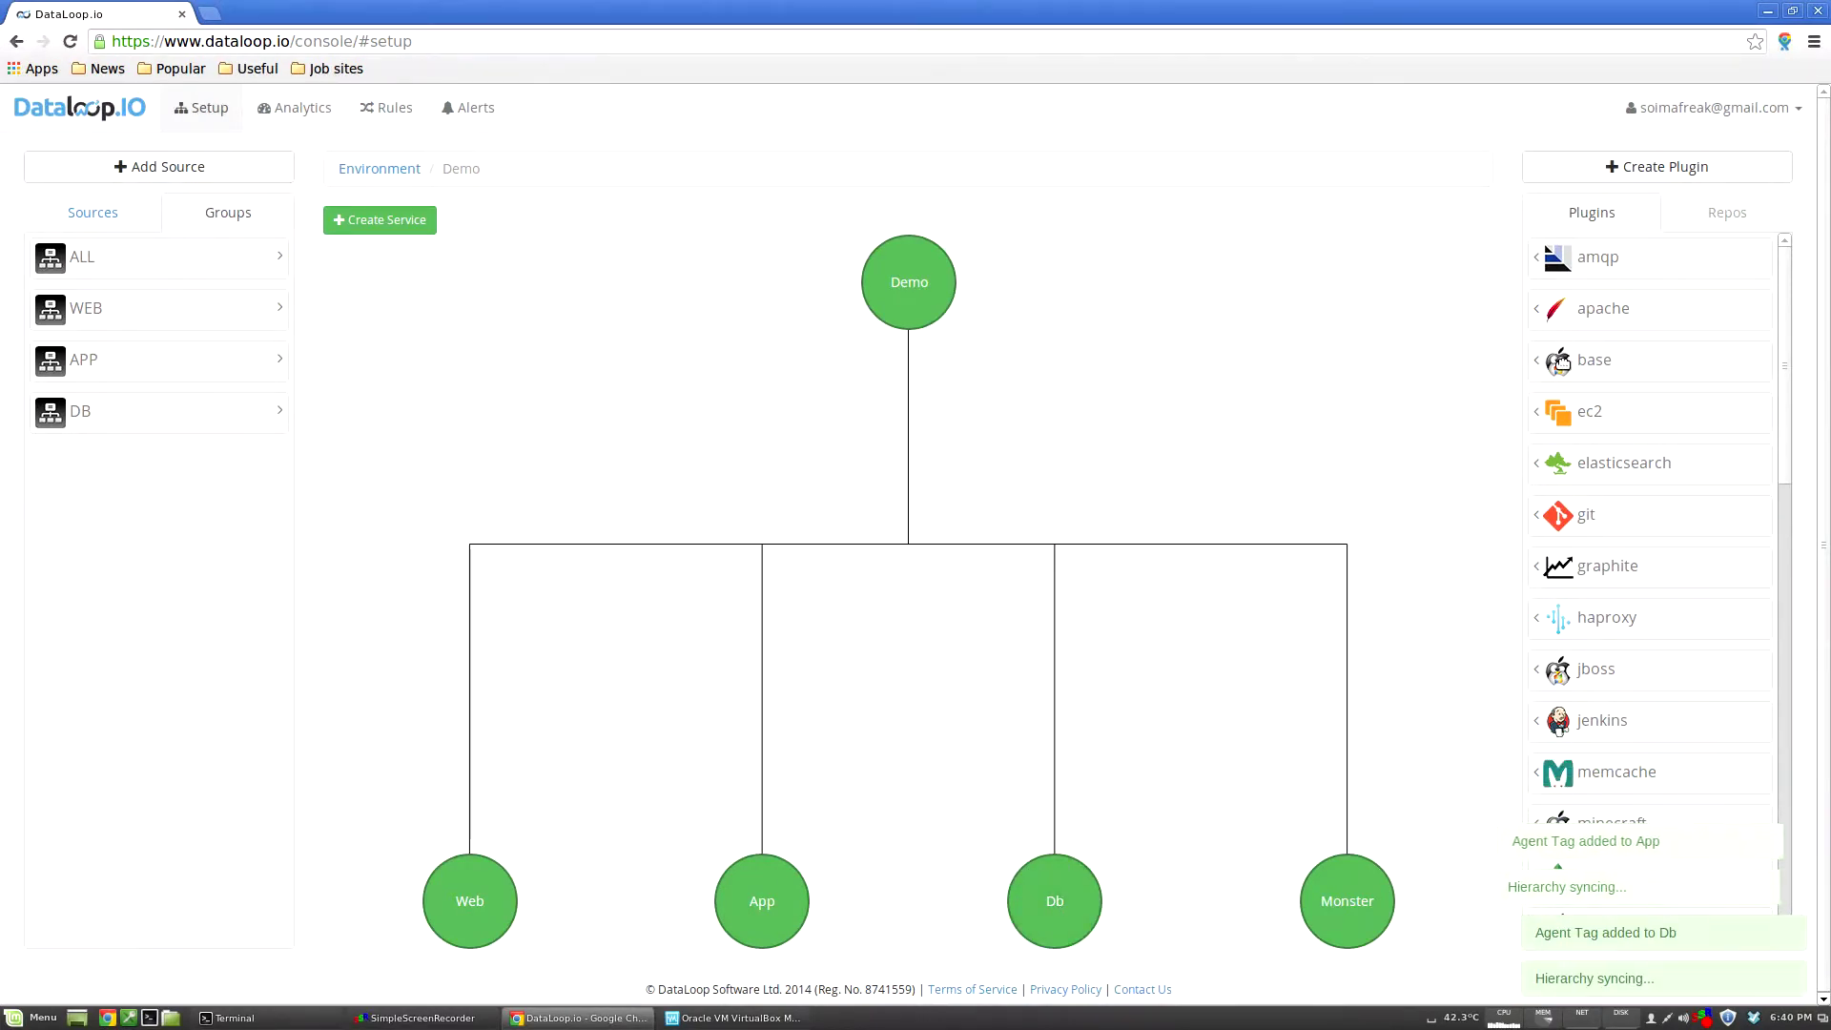
Step: Add the base plugin to each of the Monster, Db, App and Web services
drag(1562, 362, 1349, 895)
scroll(1652, 500, down, 10)
scroll(1654, 549, down, 3)
scroll(1652, 572, up, 12)
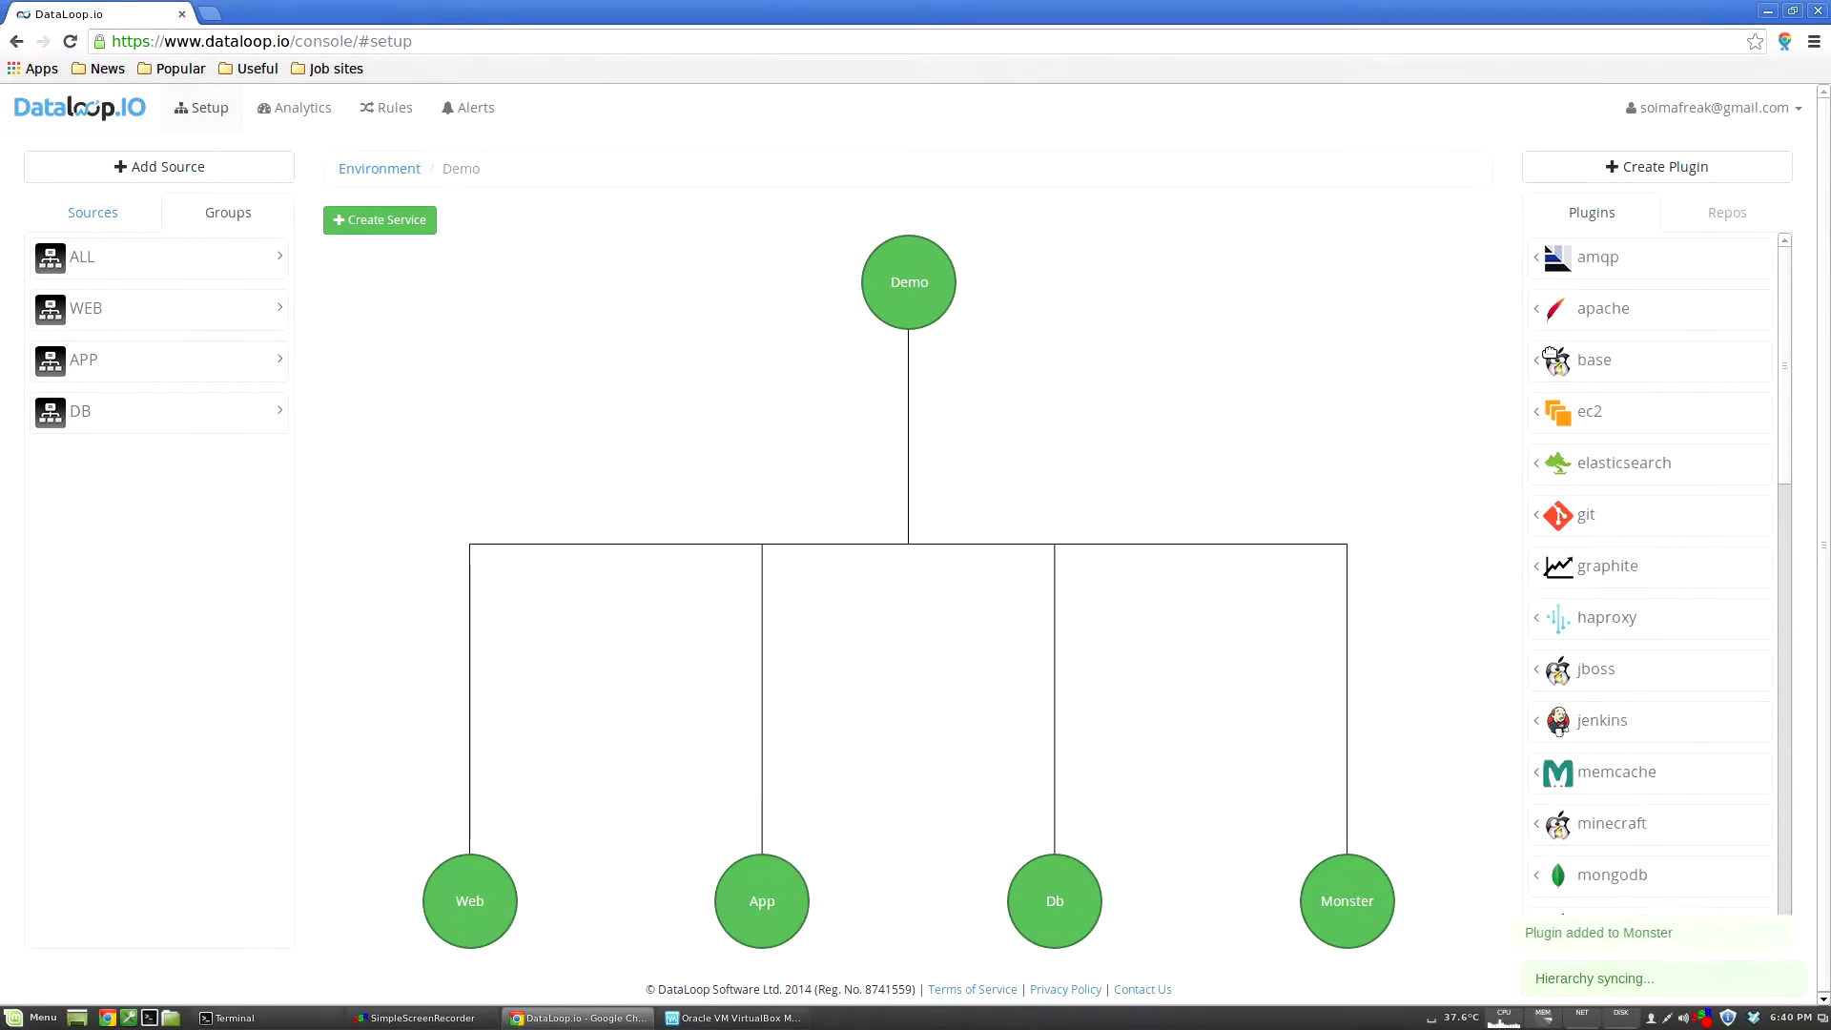
drag(1557, 361, 1047, 891)
drag(1562, 365, 761, 901)
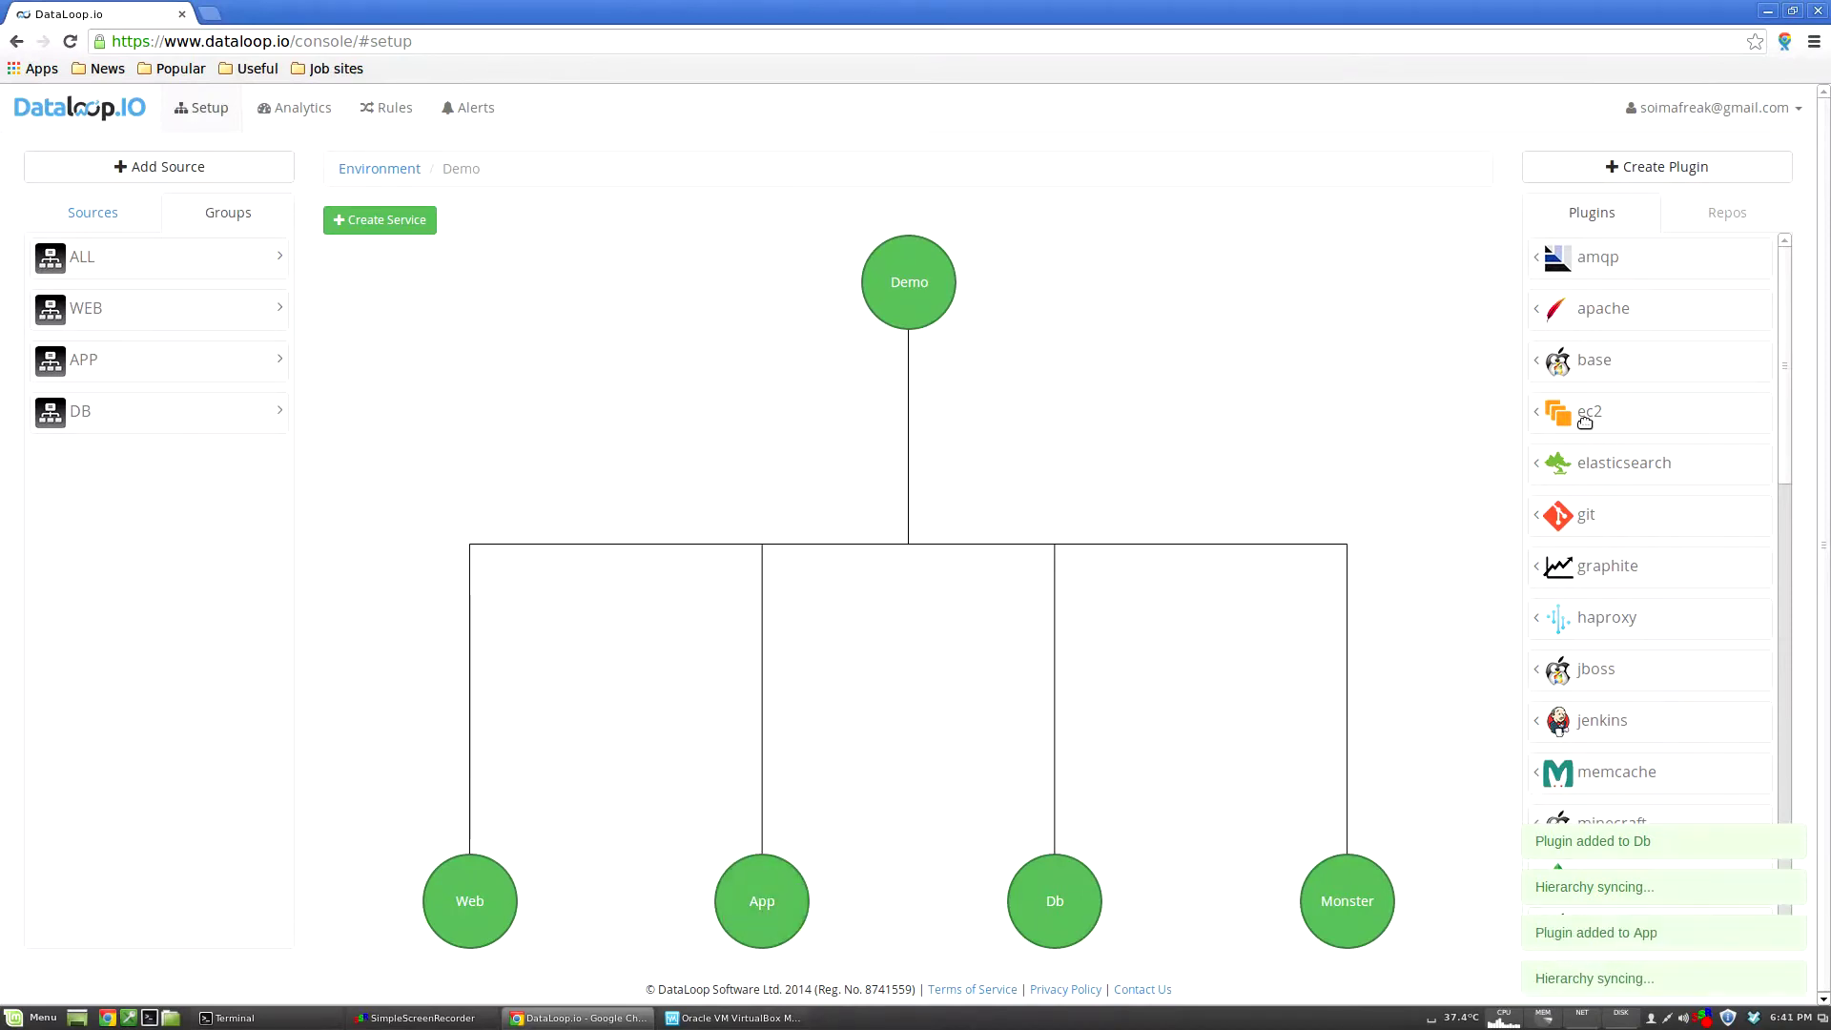
drag(1569, 362, 482, 906)
Step: Assign the monstermunch source to the Monster service
click(109, 221)
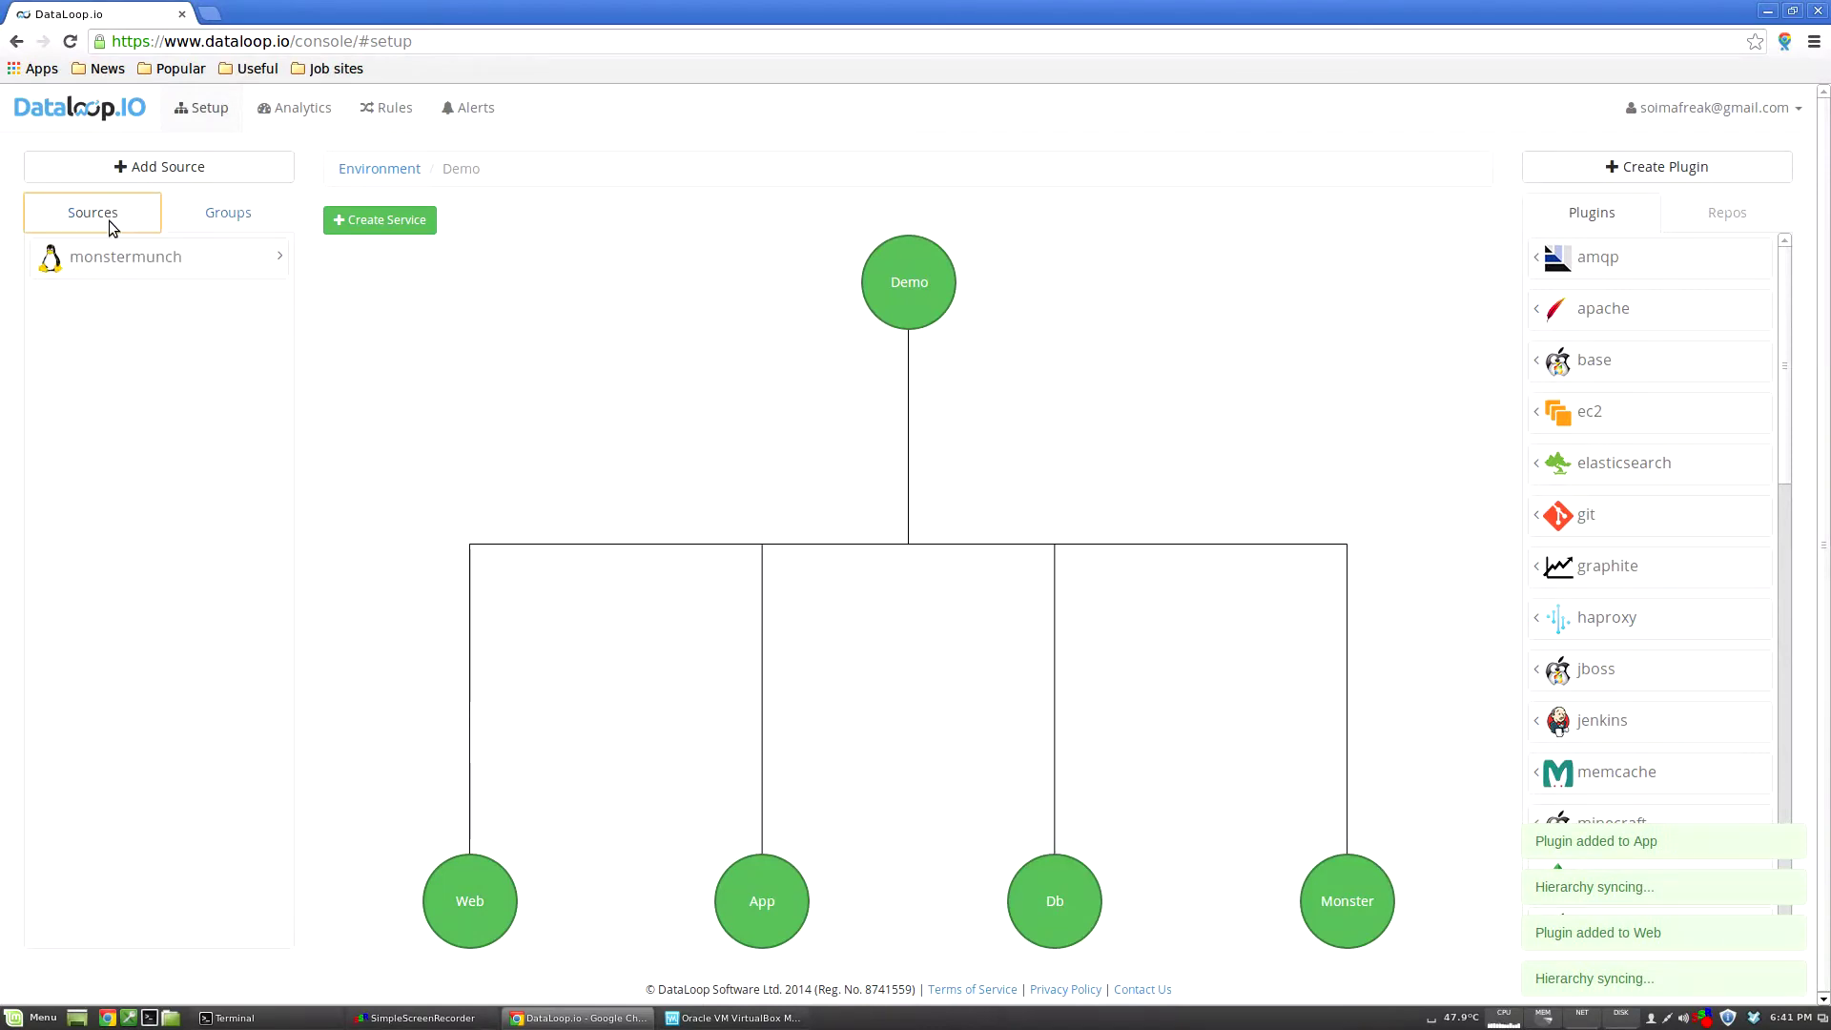
drag(124, 258, 1347, 901)
drag(160, 260, 1343, 904)
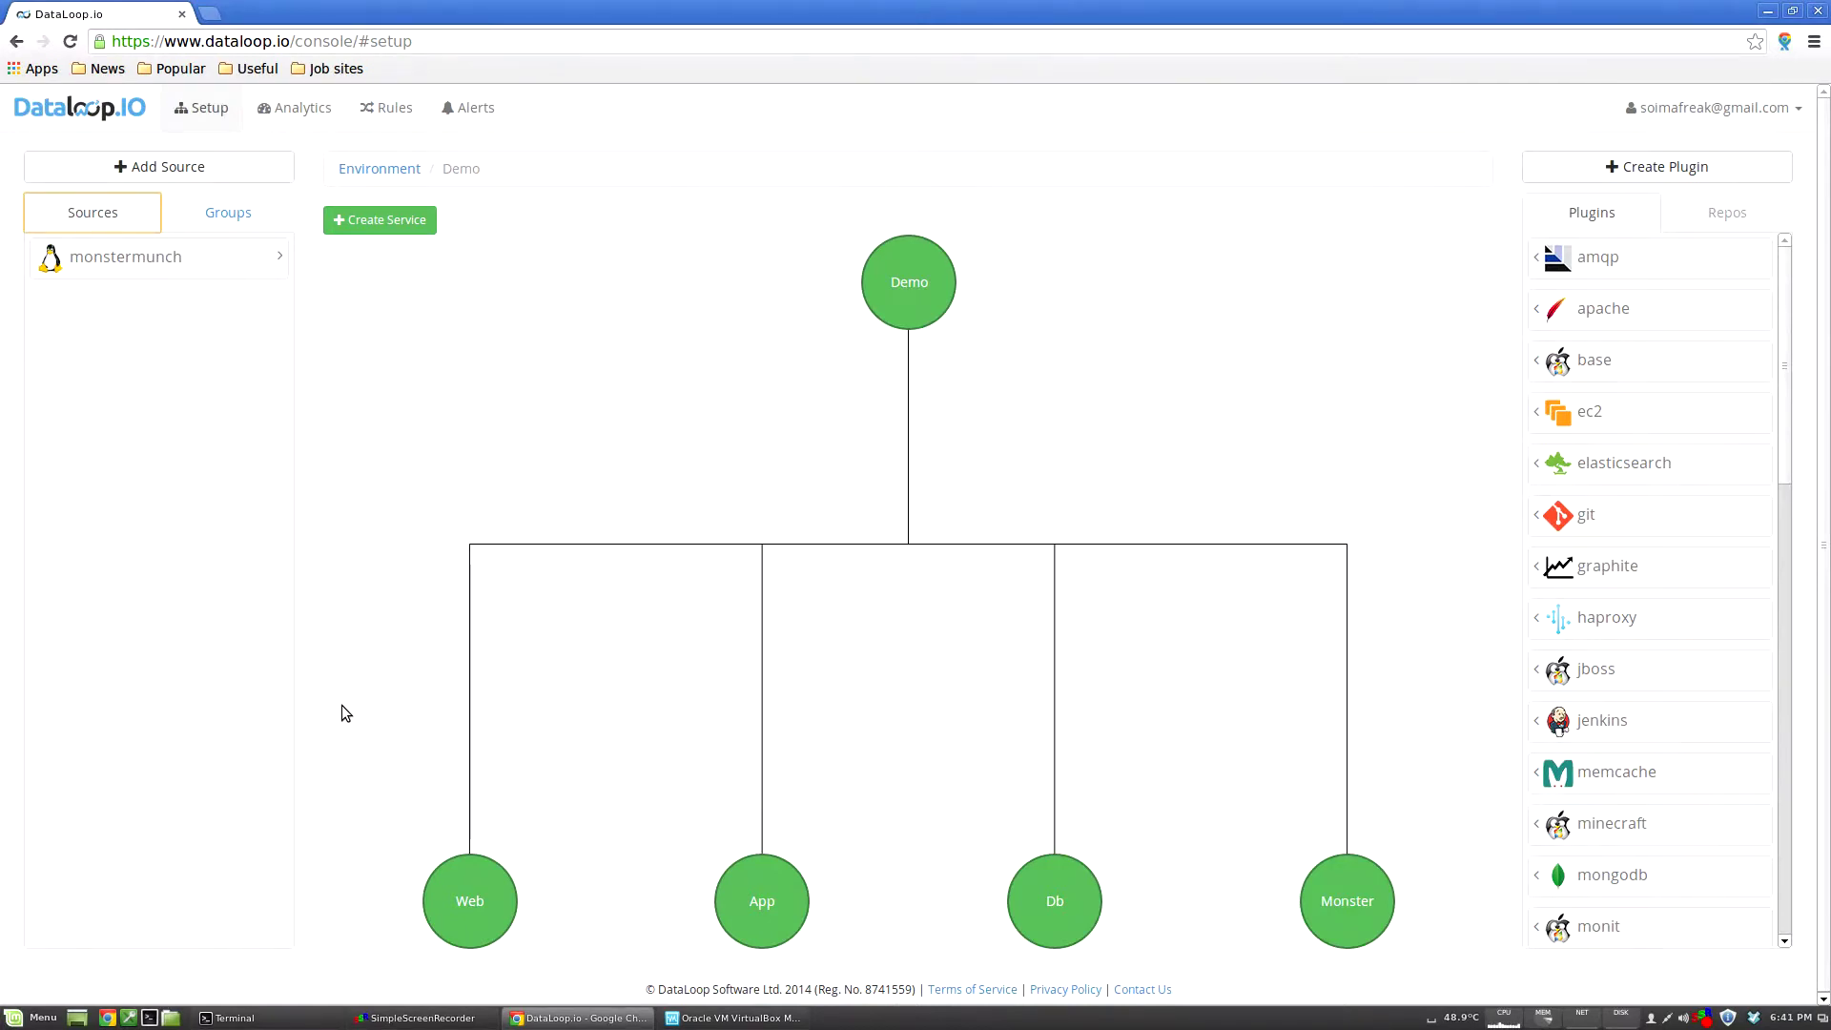
Step: Create a new analytics dashboard and name it Demo
click(282, 108)
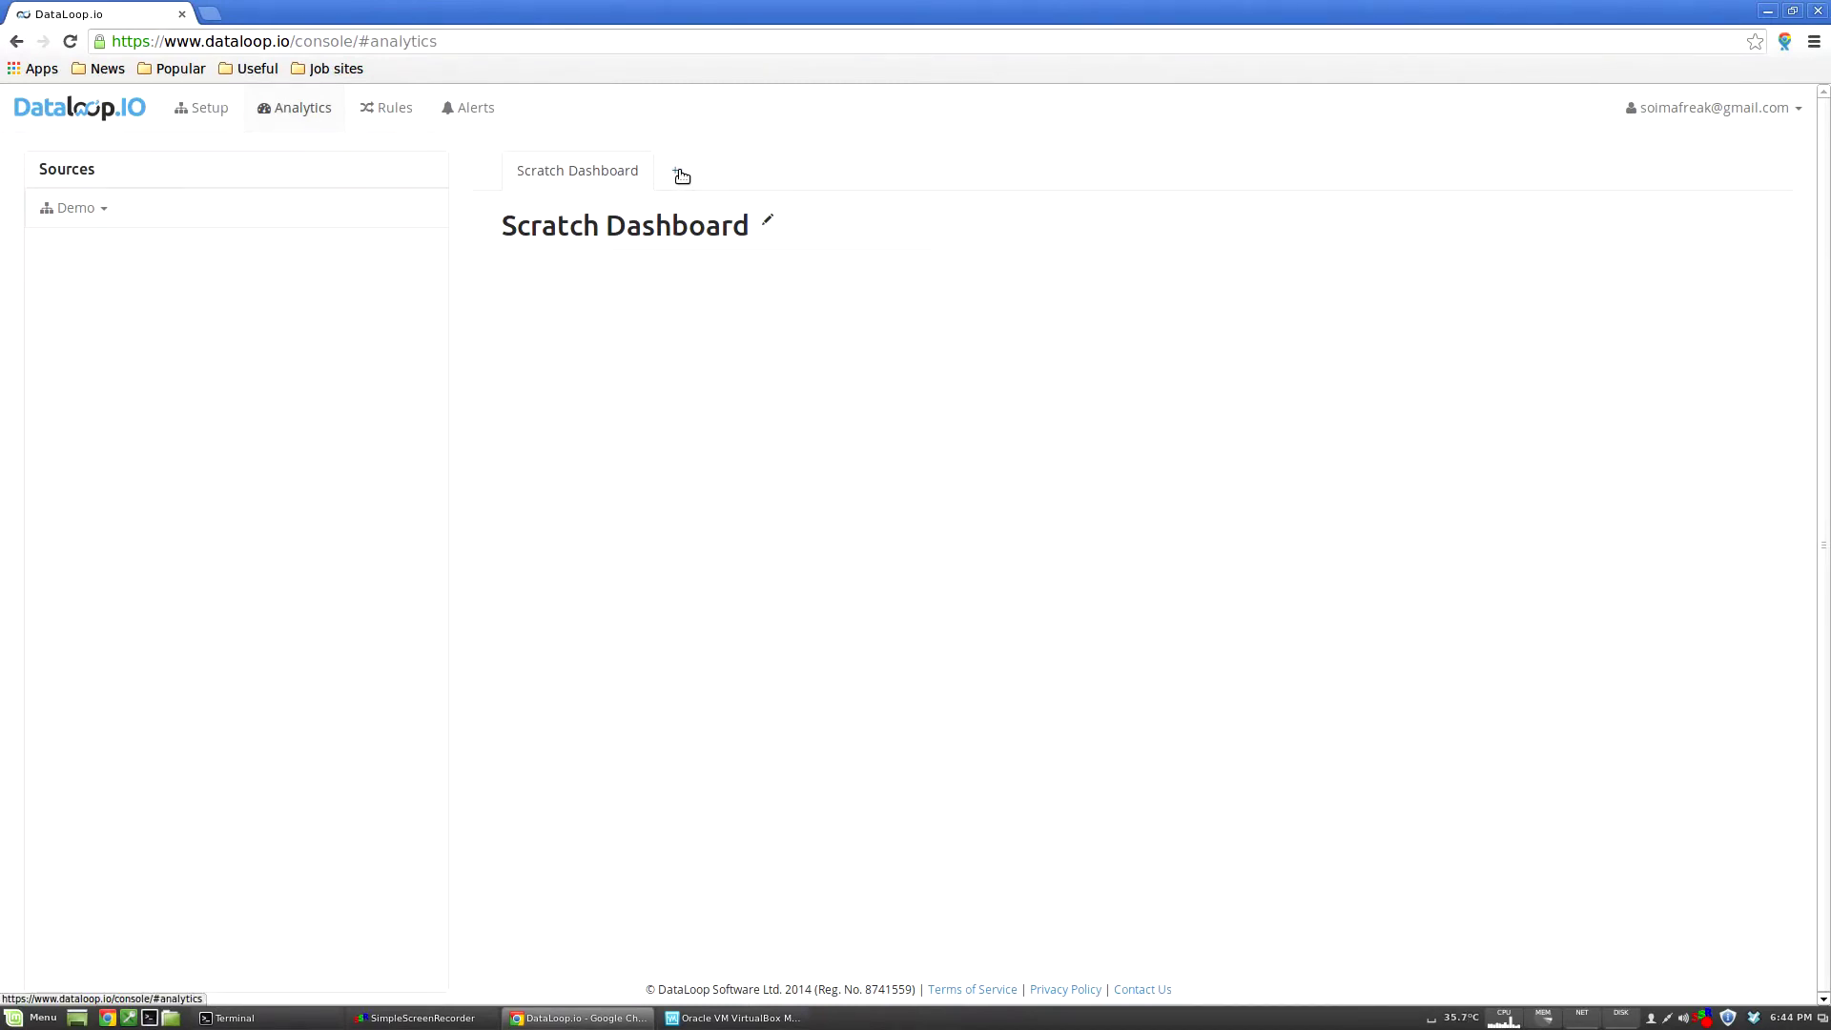
click(677, 174)
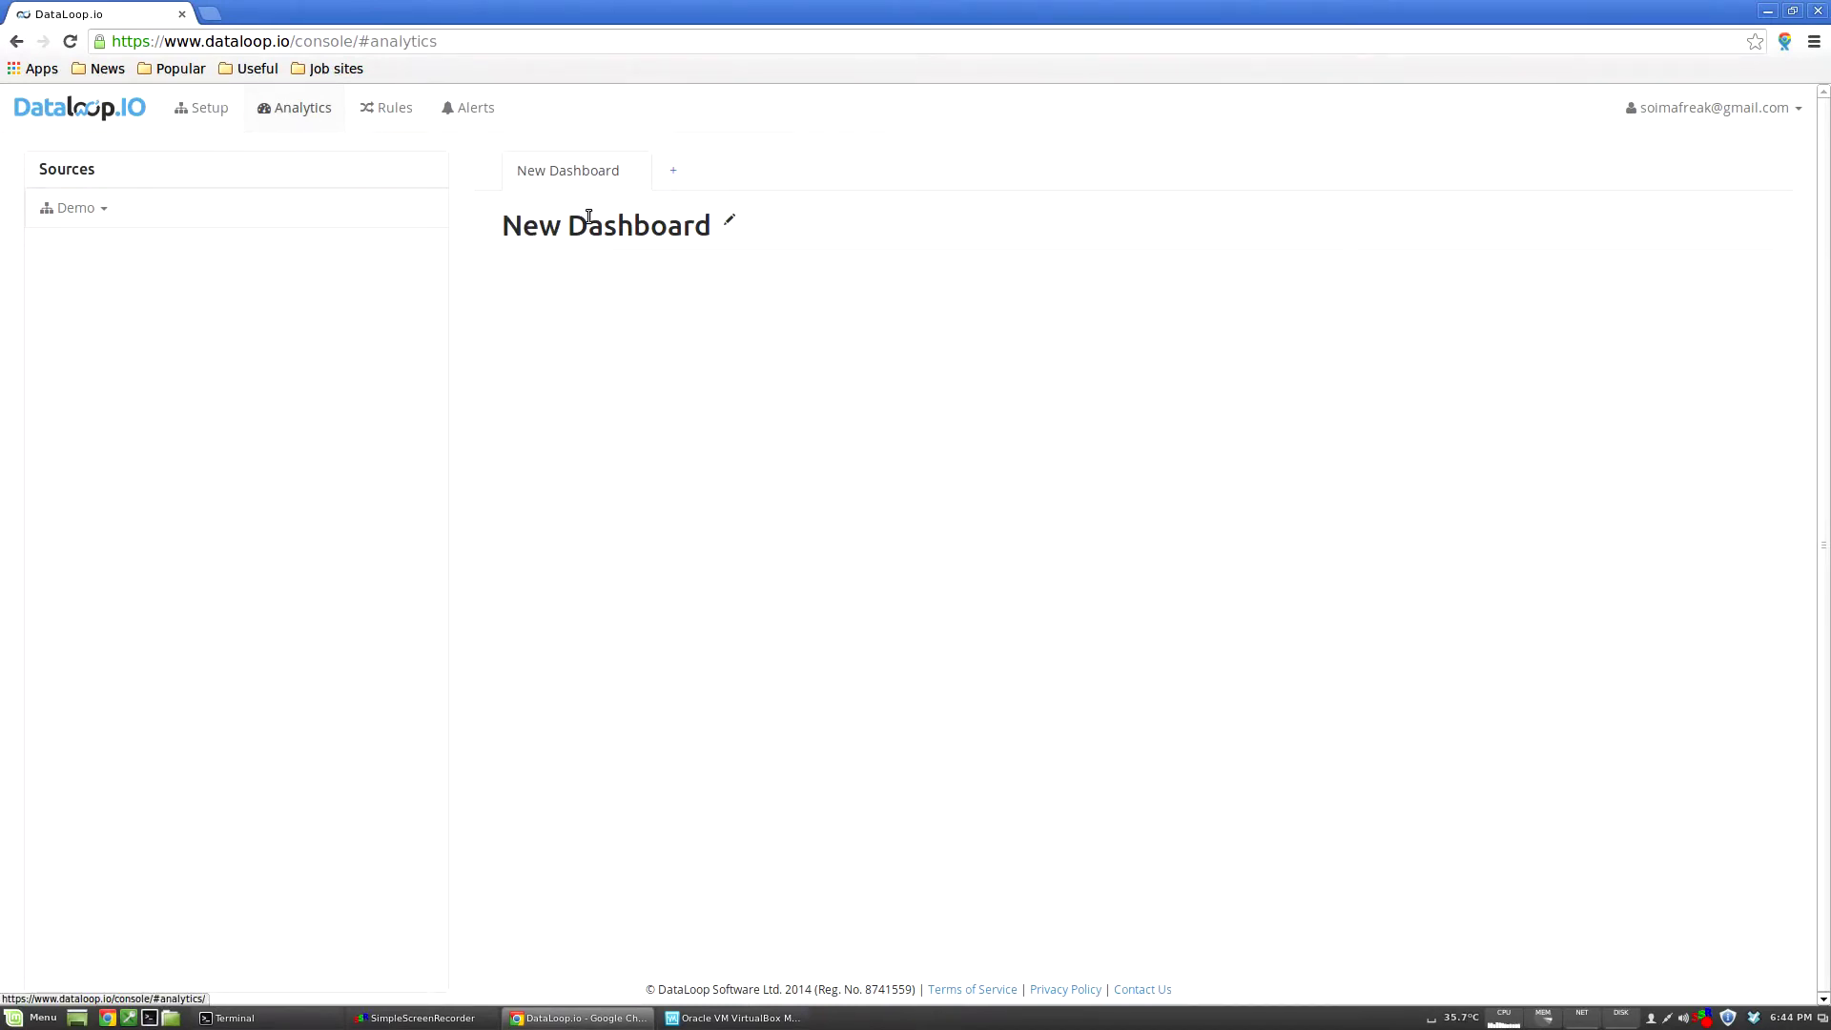
click(590, 221)
text(Demo)
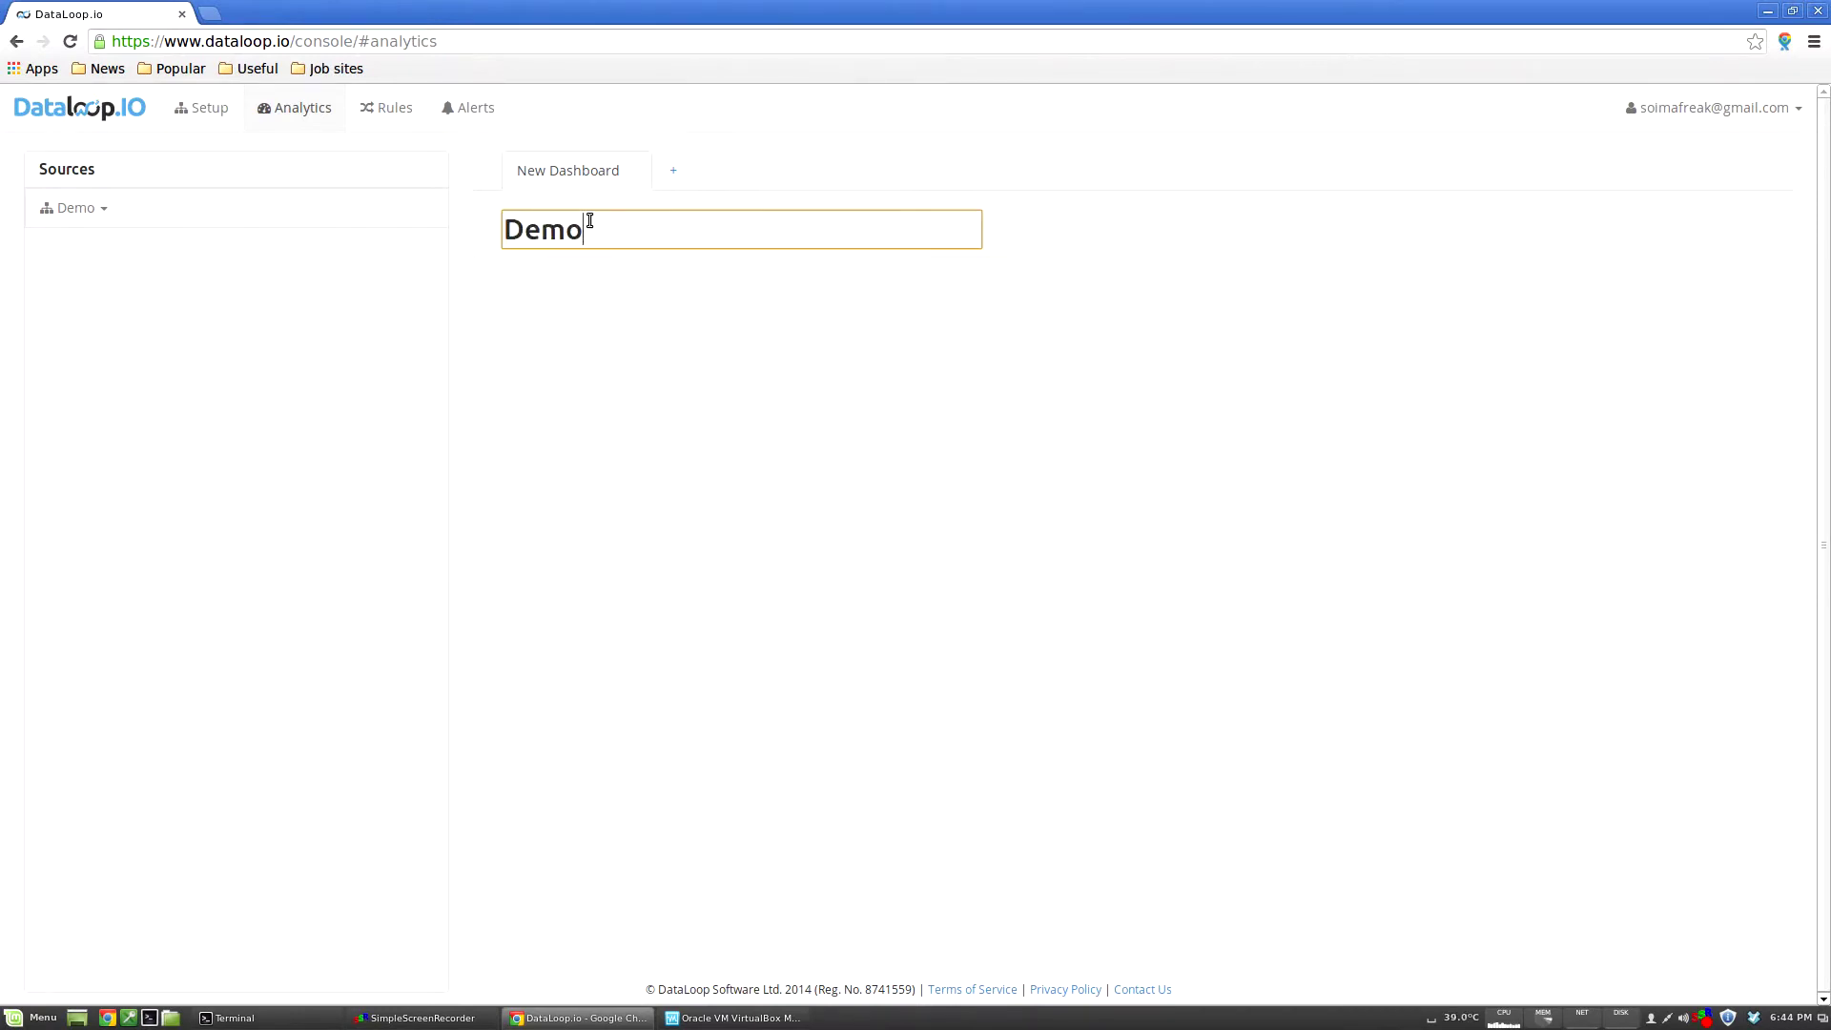
key(Return)
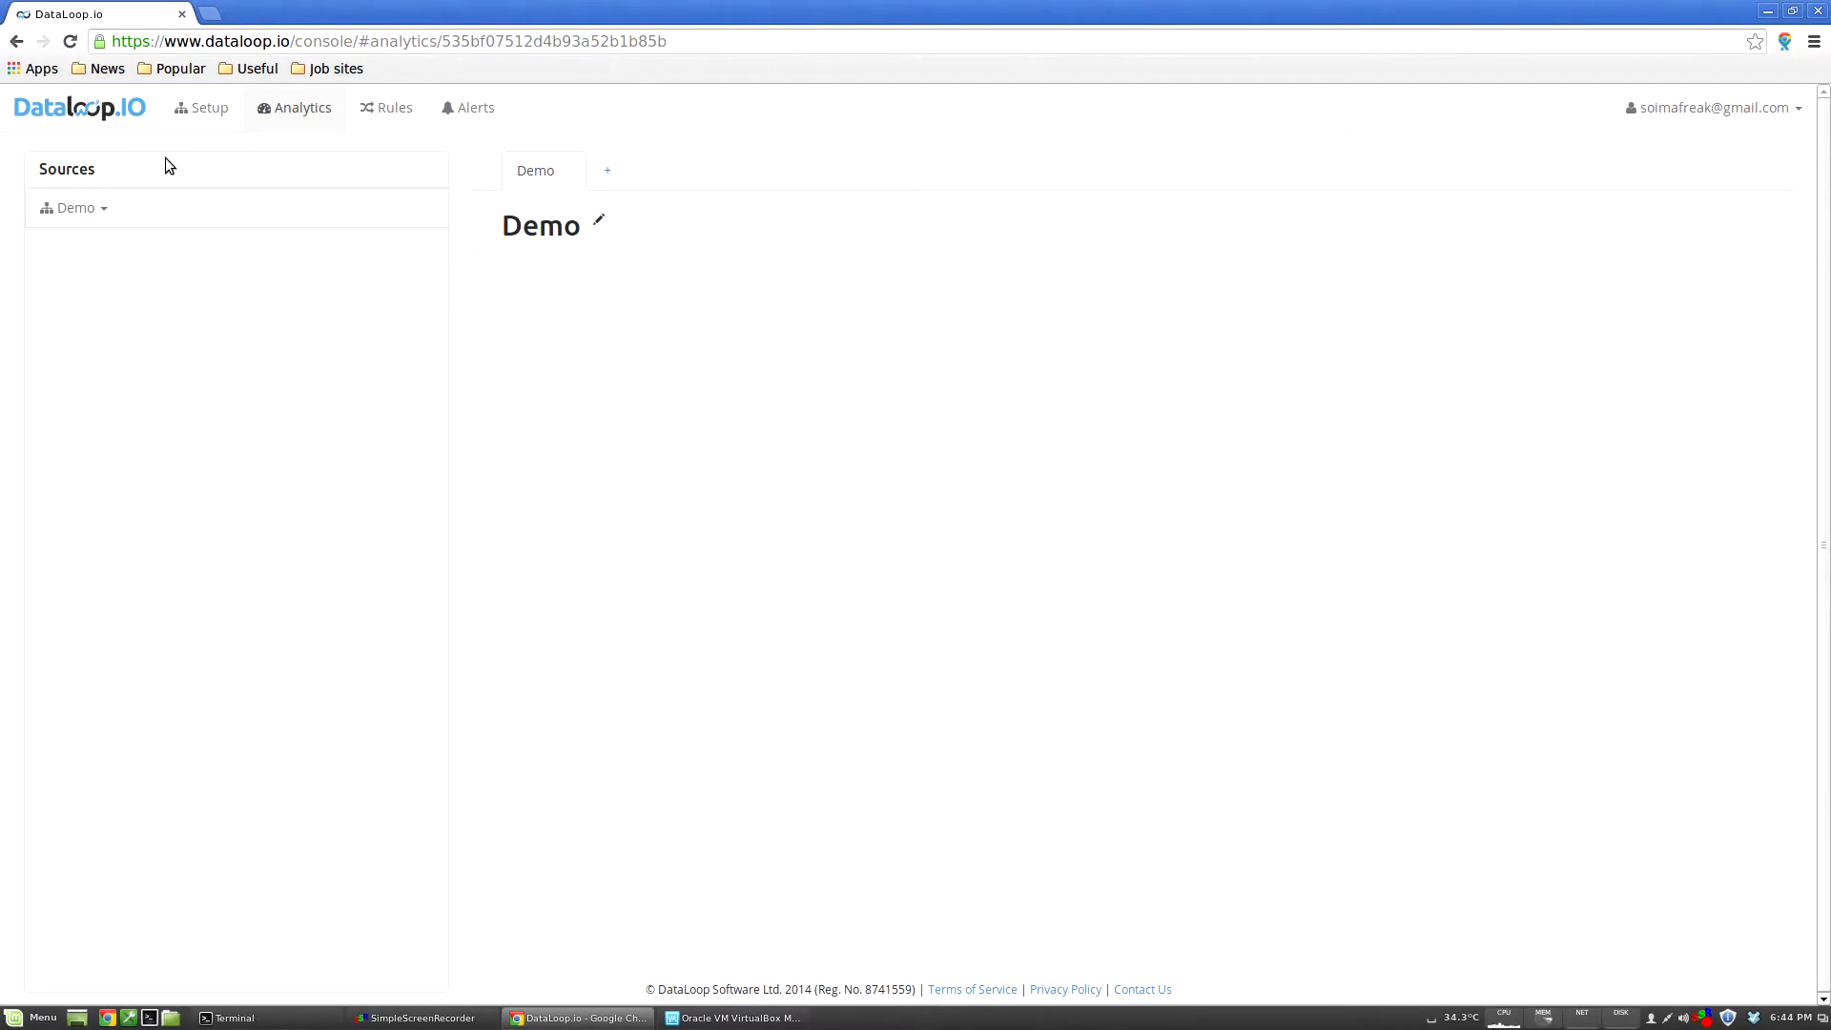
Step: Add monstermunch's total_app_agents, total_db_agents, total_web_agents and total_agents metrics as graphs in one row on the Demo dashboard
click(99, 208)
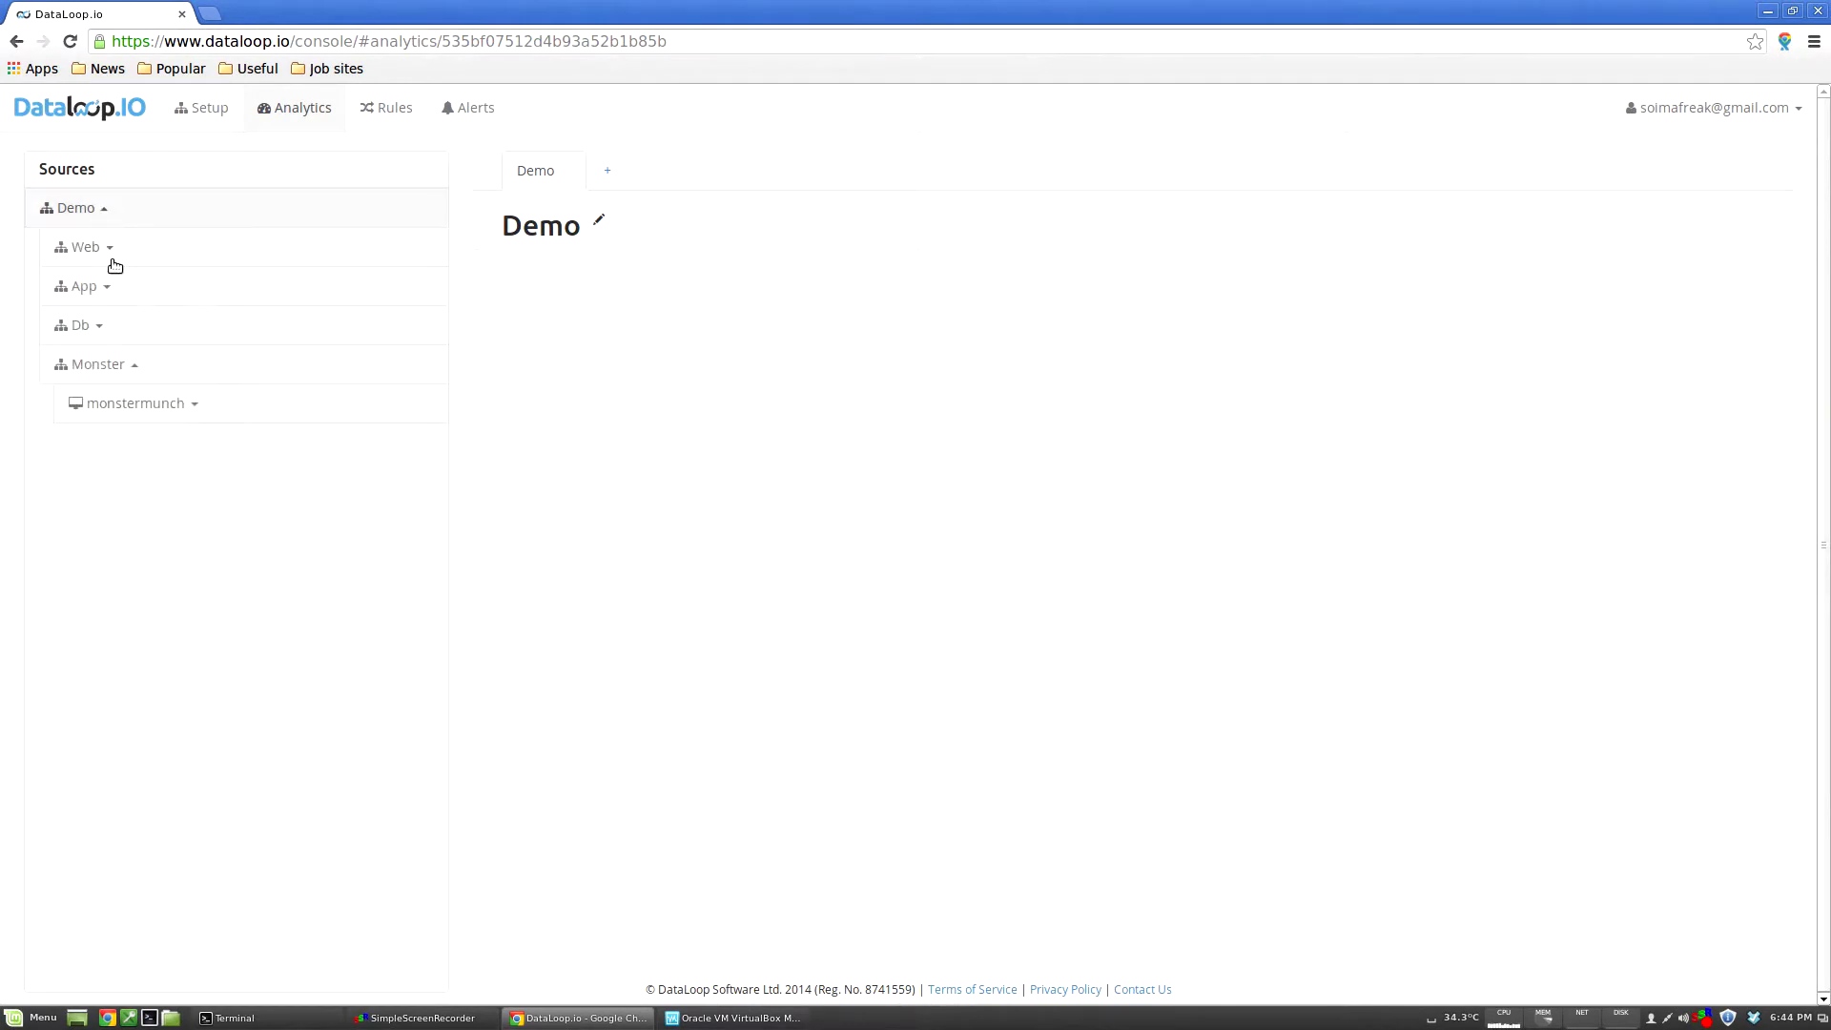
click(185, 411)
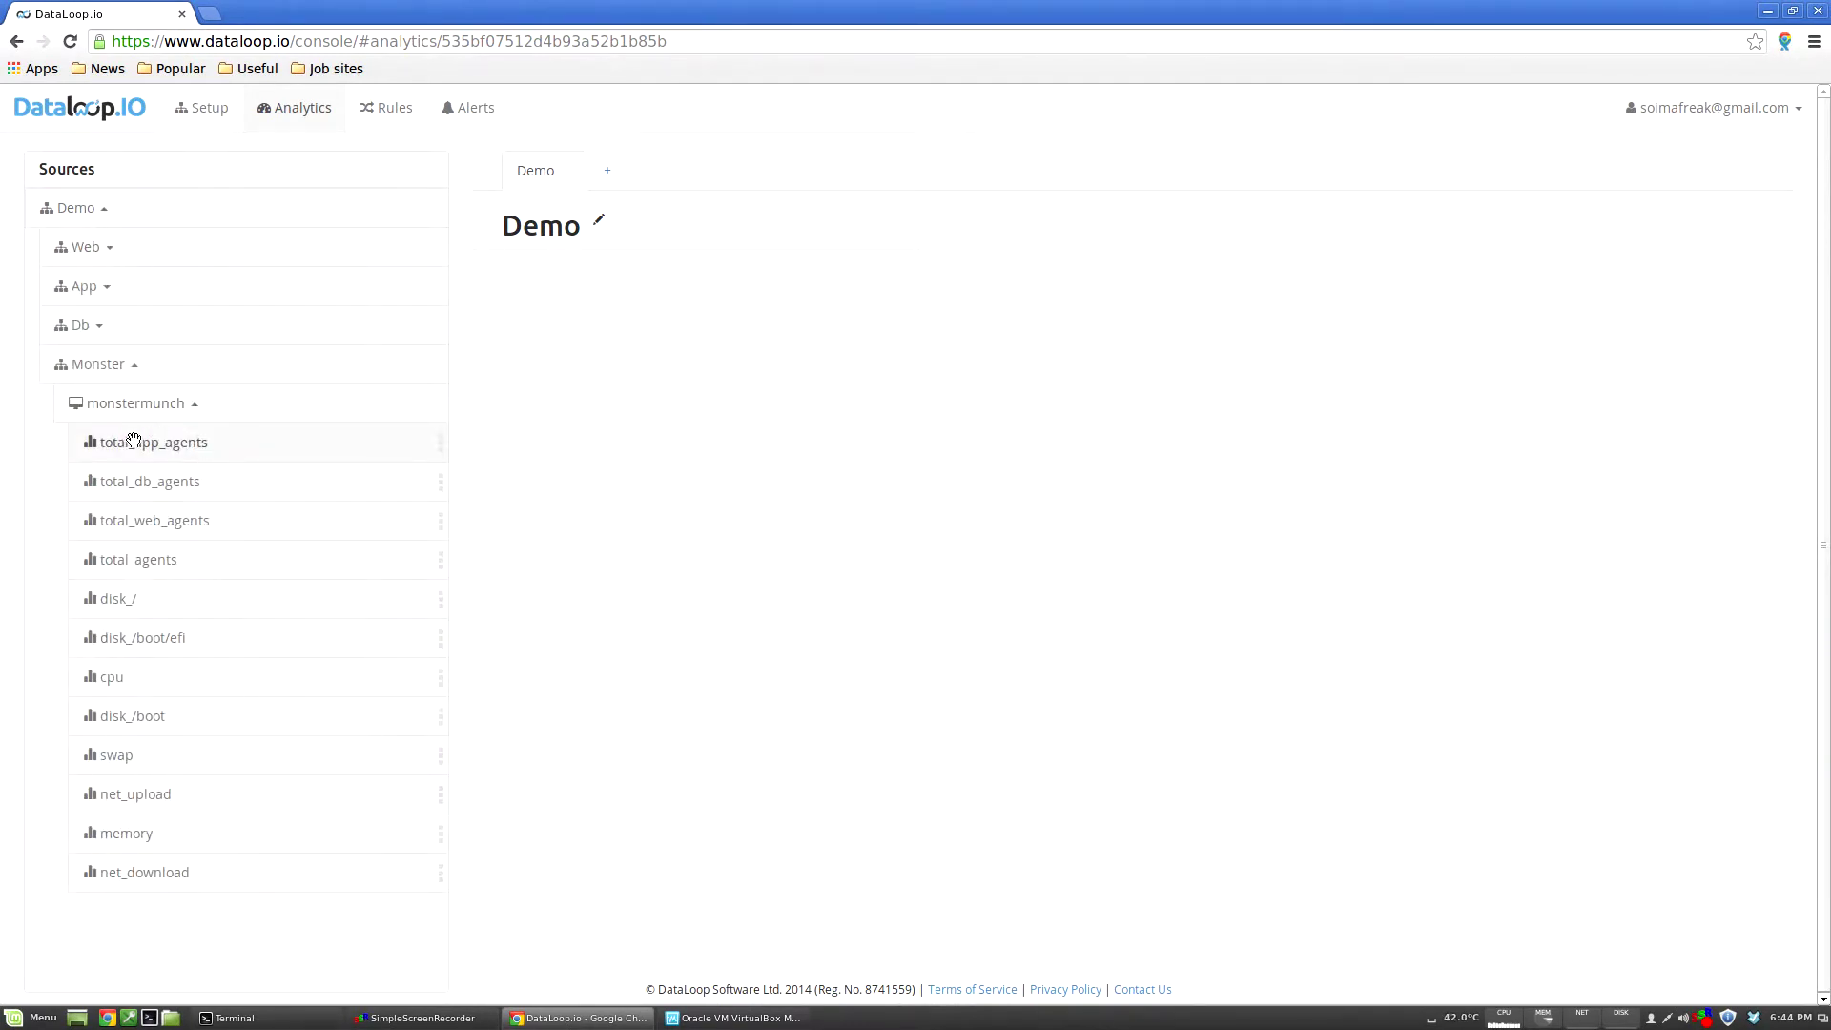
drag(121, 446, 603, 345)
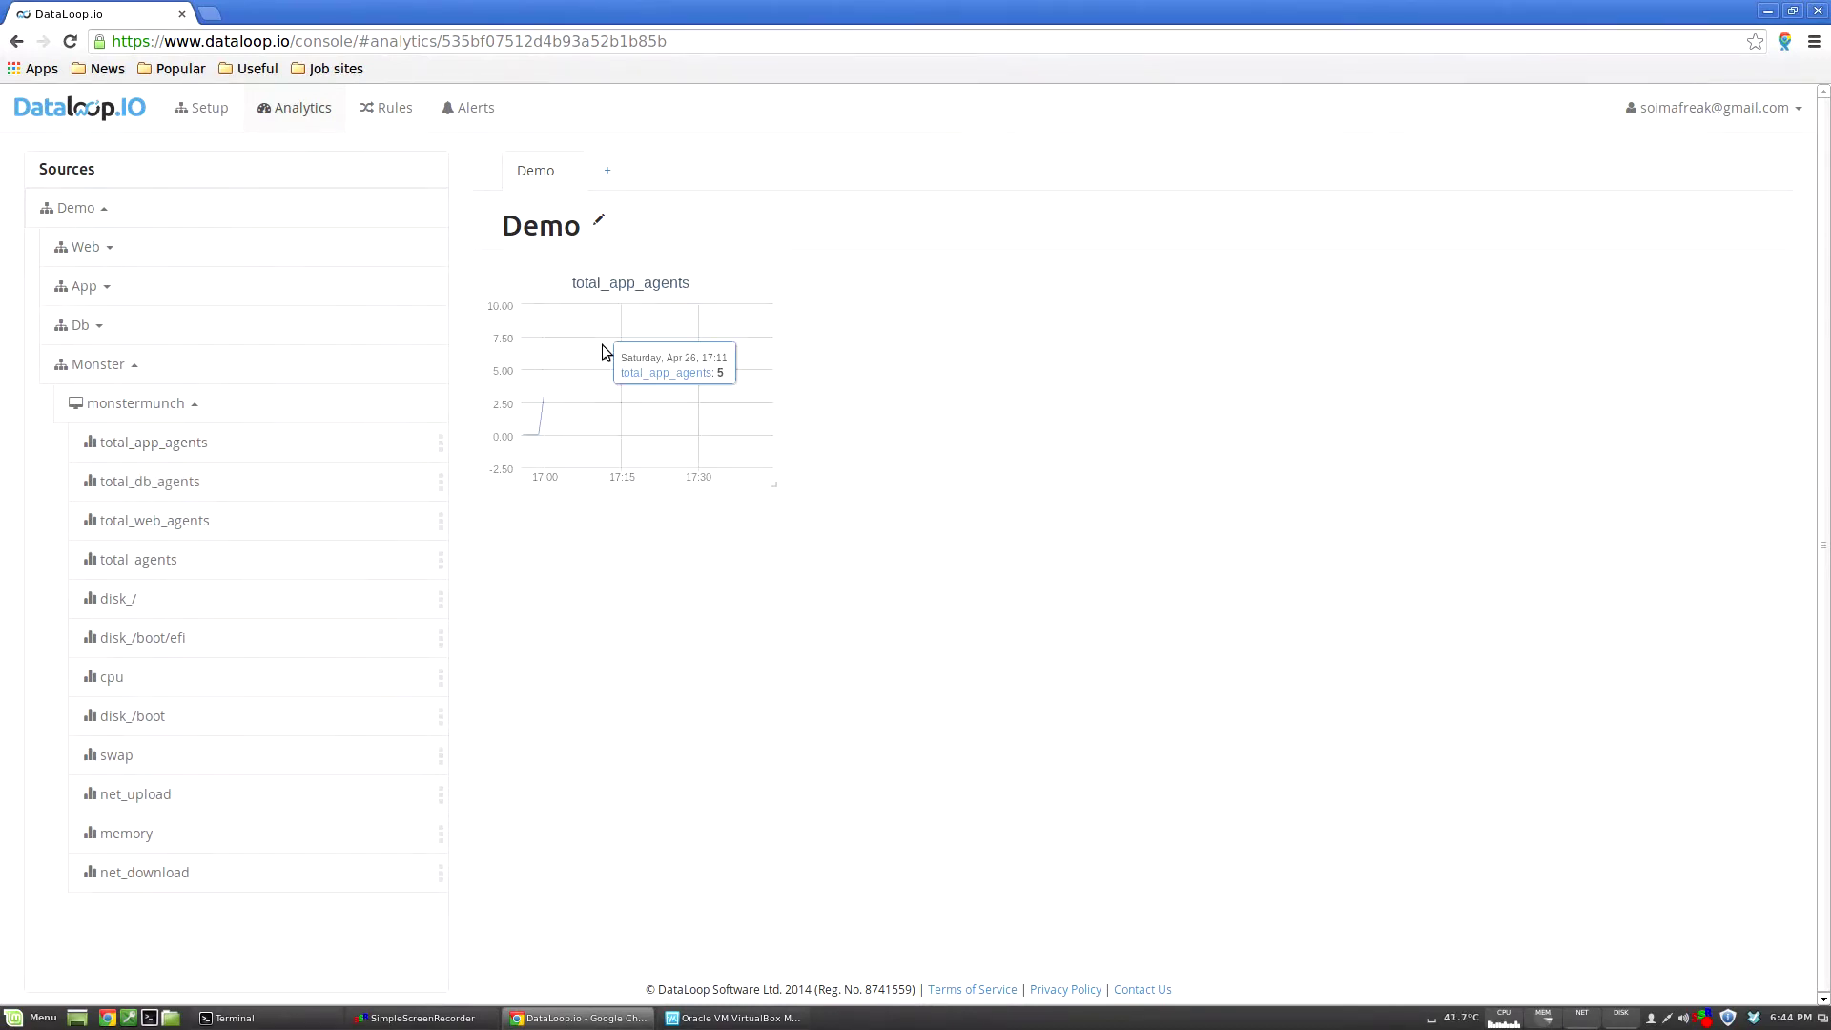
drag(166, 484, 916, 441)
drag(143, 523, 1235, 417)
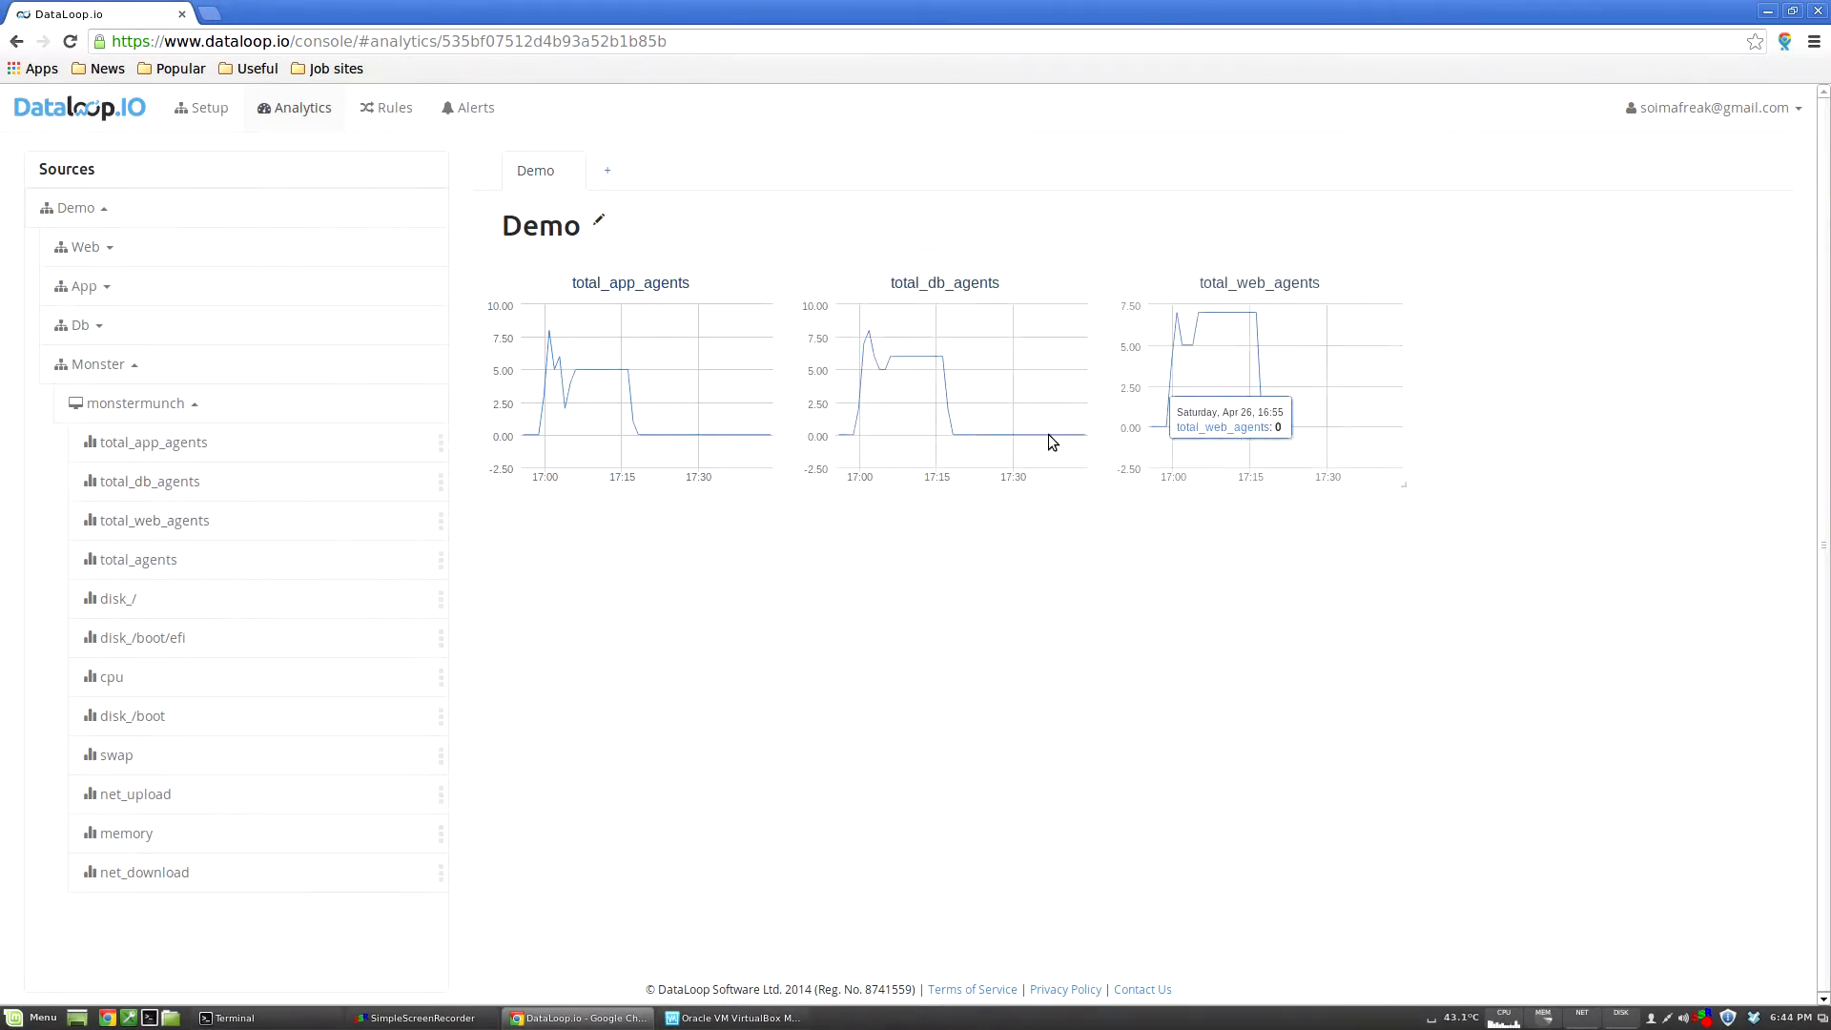
drag(176, 566, 1500, 396)
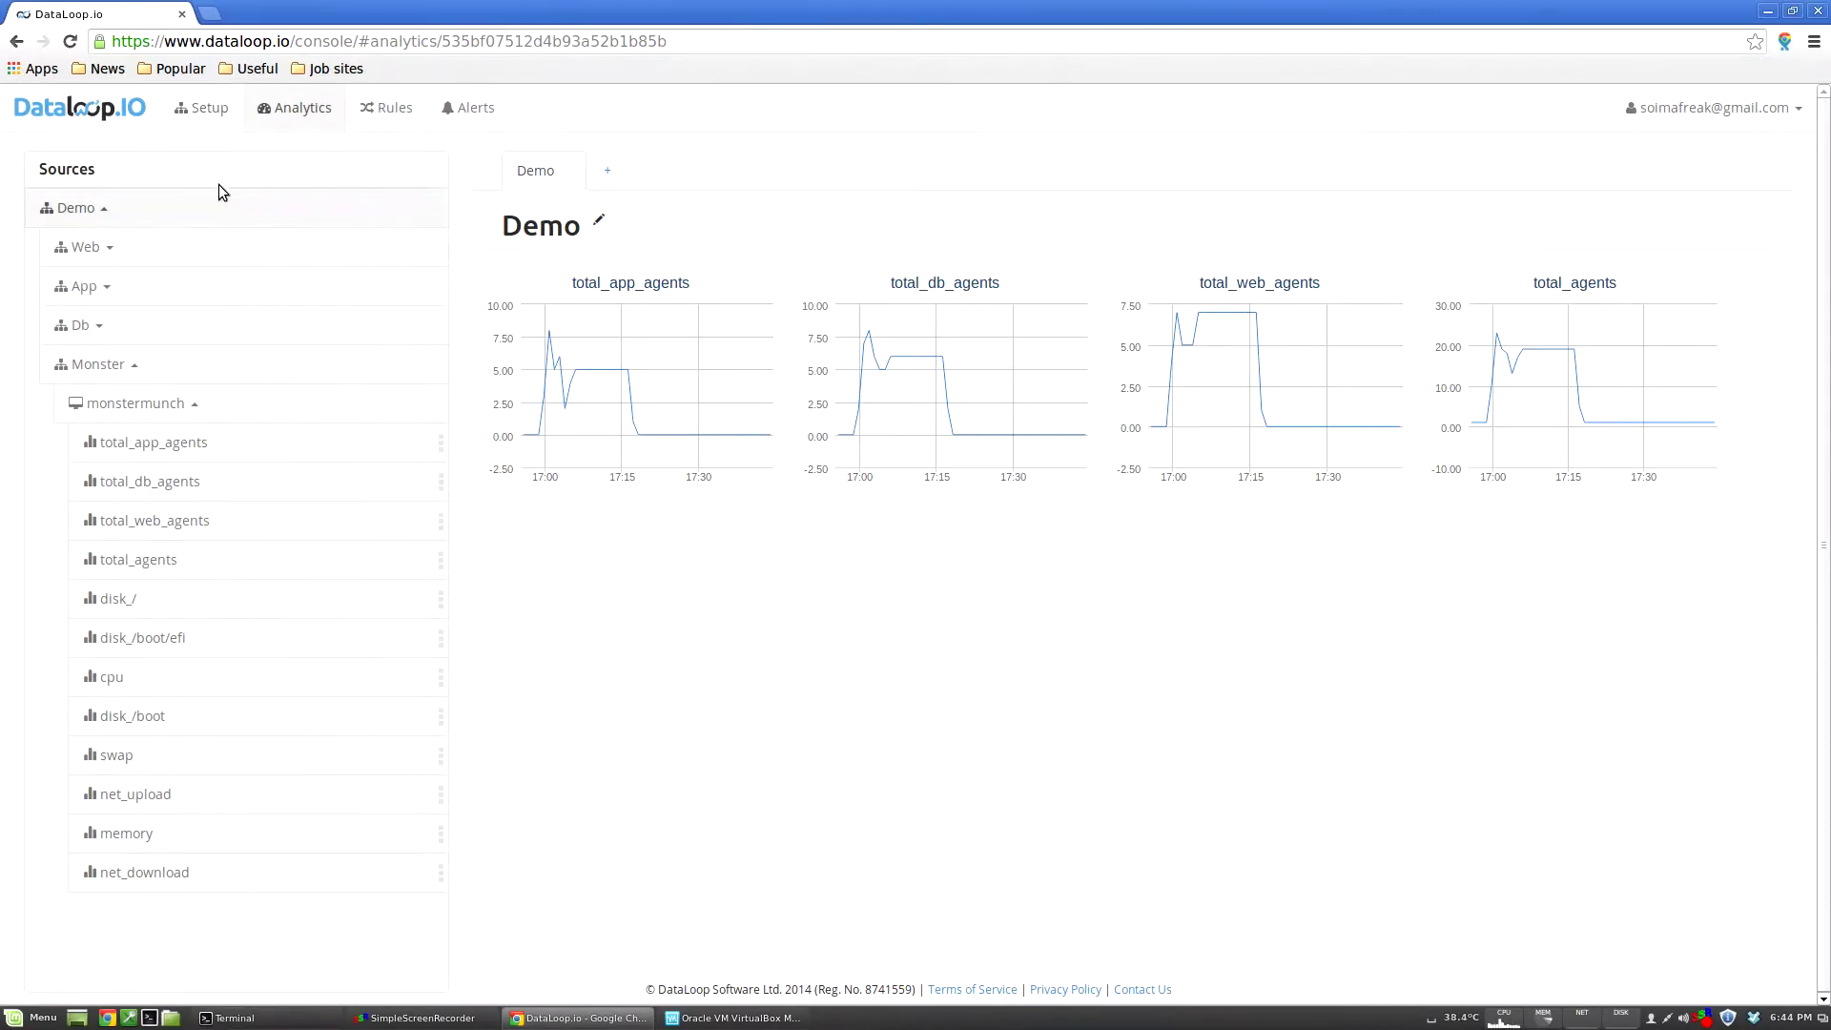
Step: Return the console to Setup, then switch to the terminal and run the prepared ./start_demo.sh 25 30 command
click(219, 116)
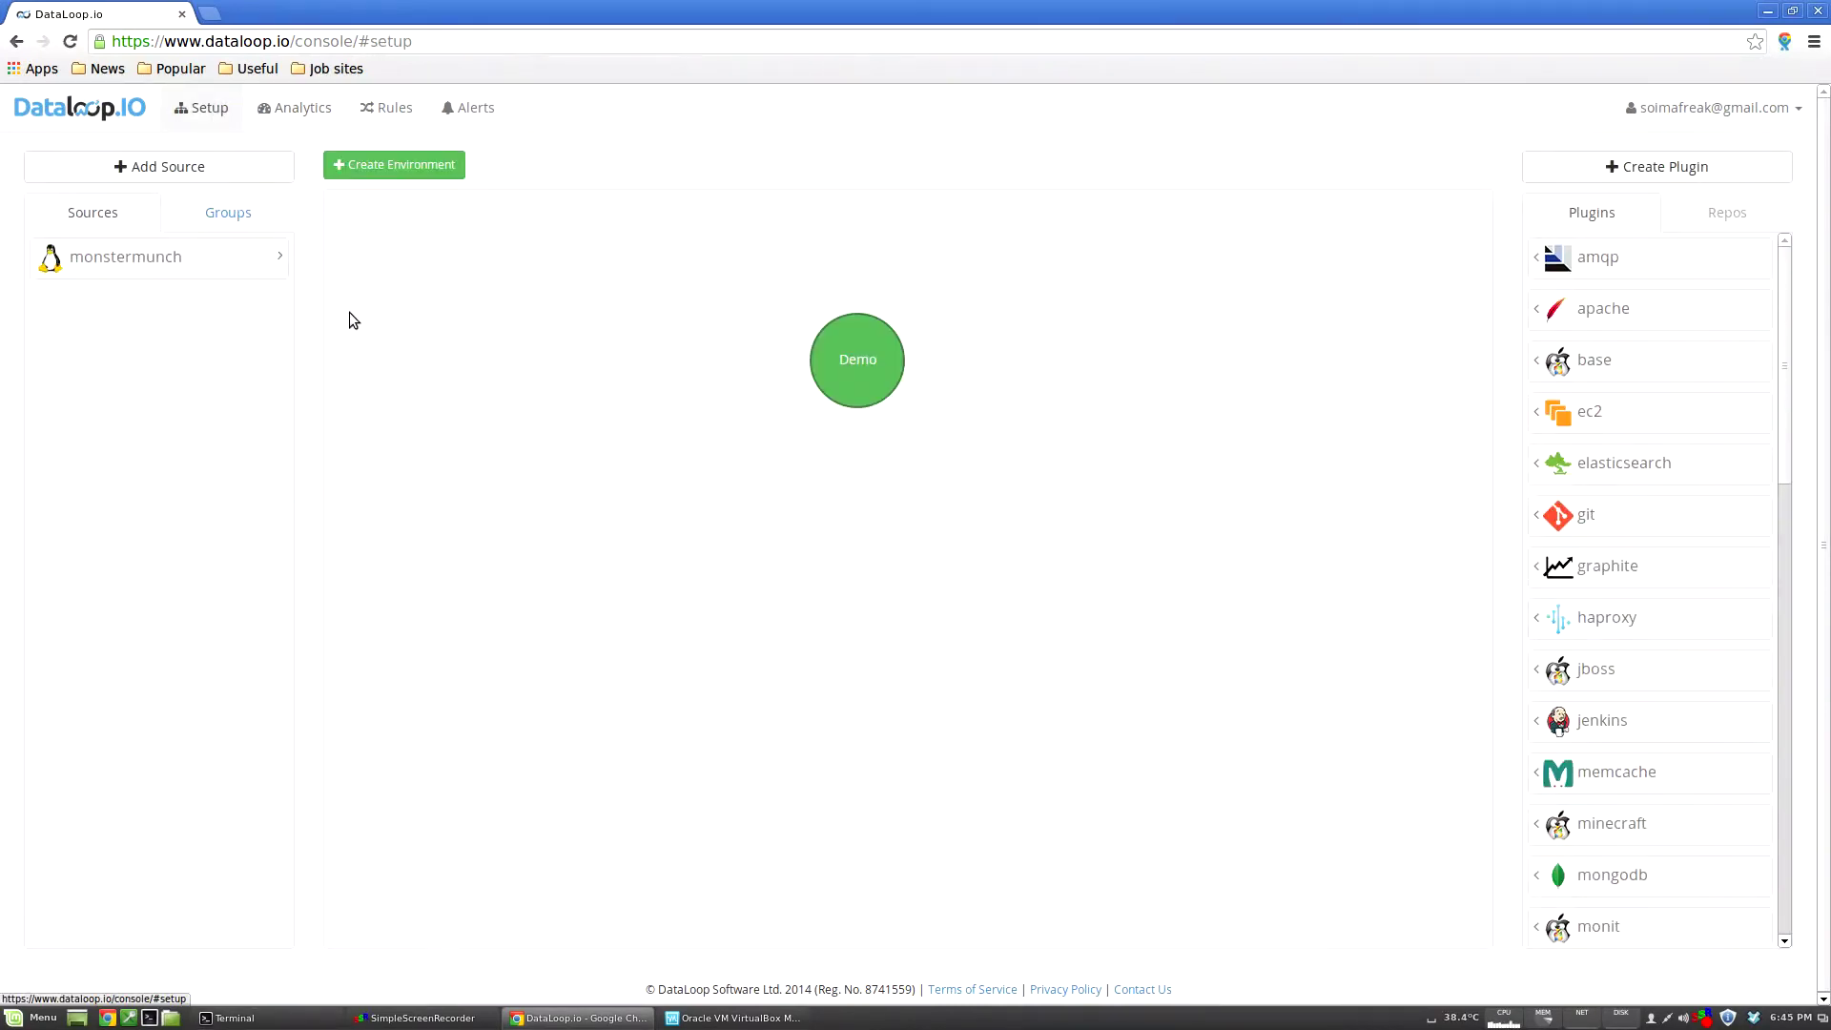
click(233, 1018)
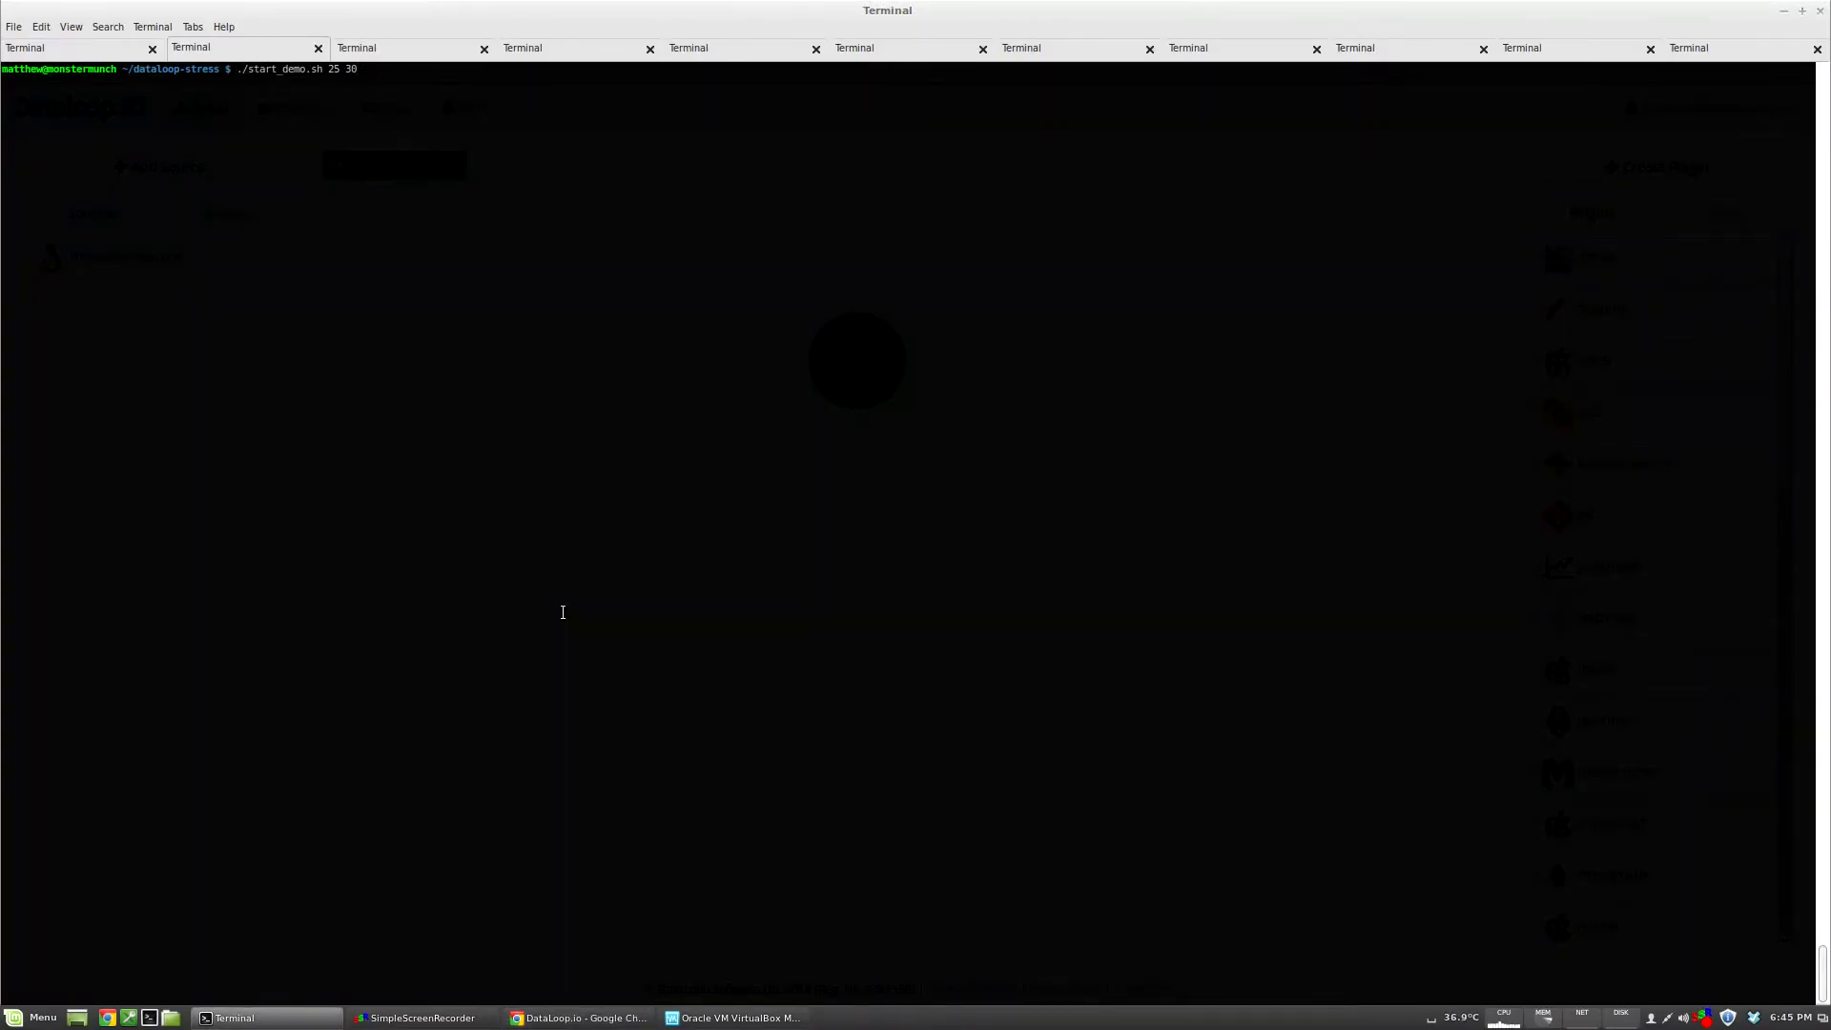
key(Return)
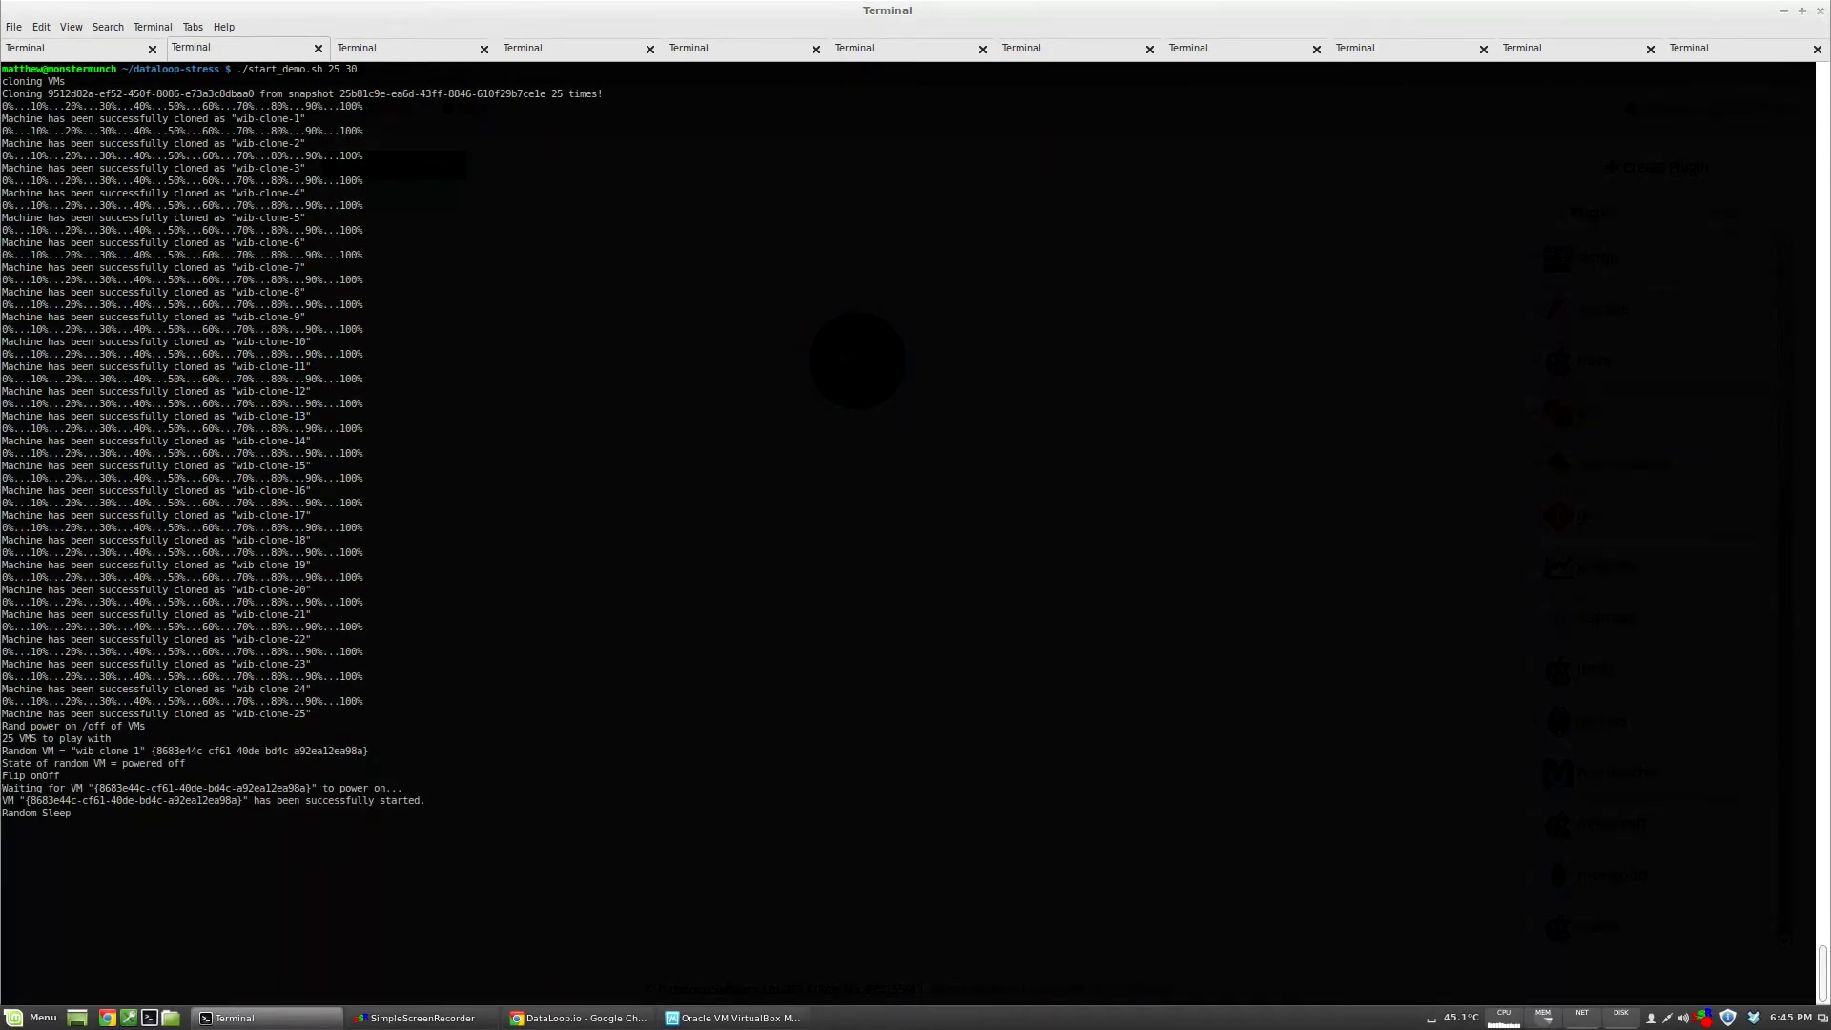
Step: Run ./start_demo.sh 25 30 in each of the nine remaining terminal sessions, then return to the second session's output
key(ctrl+Page_Down)
key(Return)
key(ctrl+Page_Down)
key(Return)
key(ctrl+Page_Down)
key(Return)
key(ctrl+Page_Down)
key(Return)
key(ctrl+Page_Down)
key(Return)
key(ctrl+Page_Down)
key(Return)
key(ctrl+Page_Down)
key(Return)
key(ctrl+Page_Down)
key(Return)
key(ctrl+Page_Down)
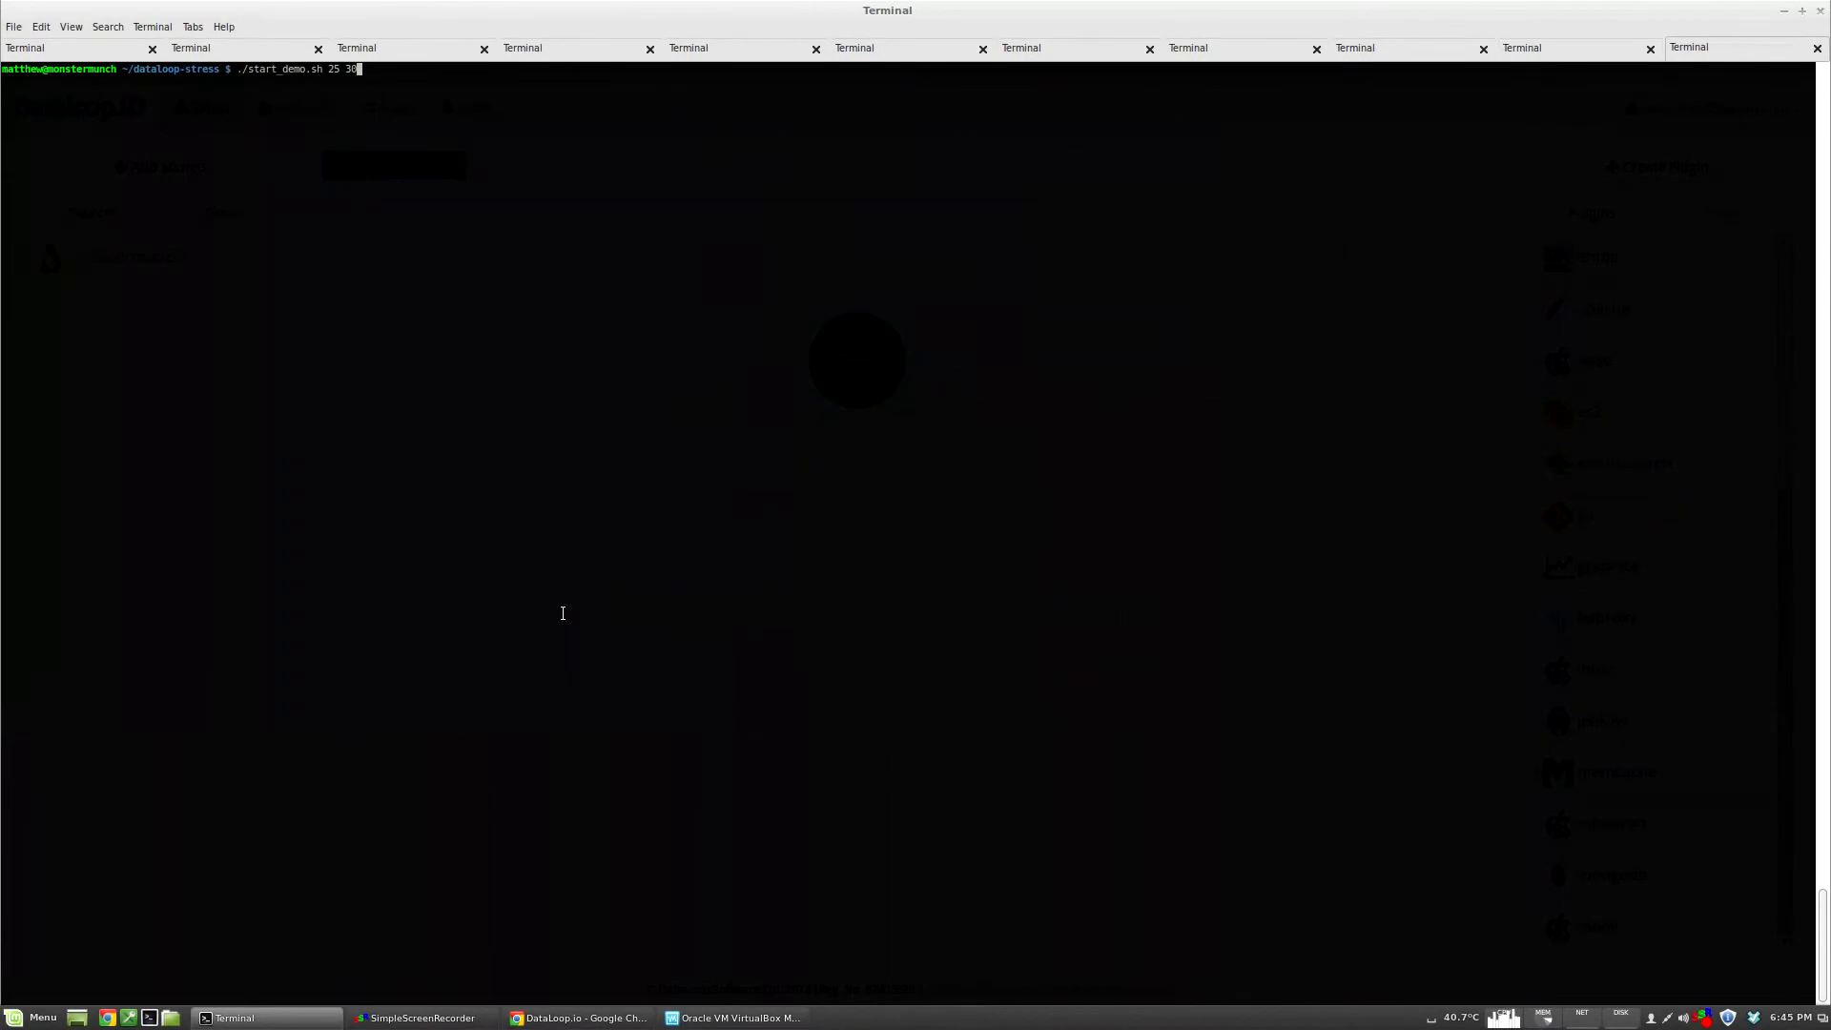
key(Return)
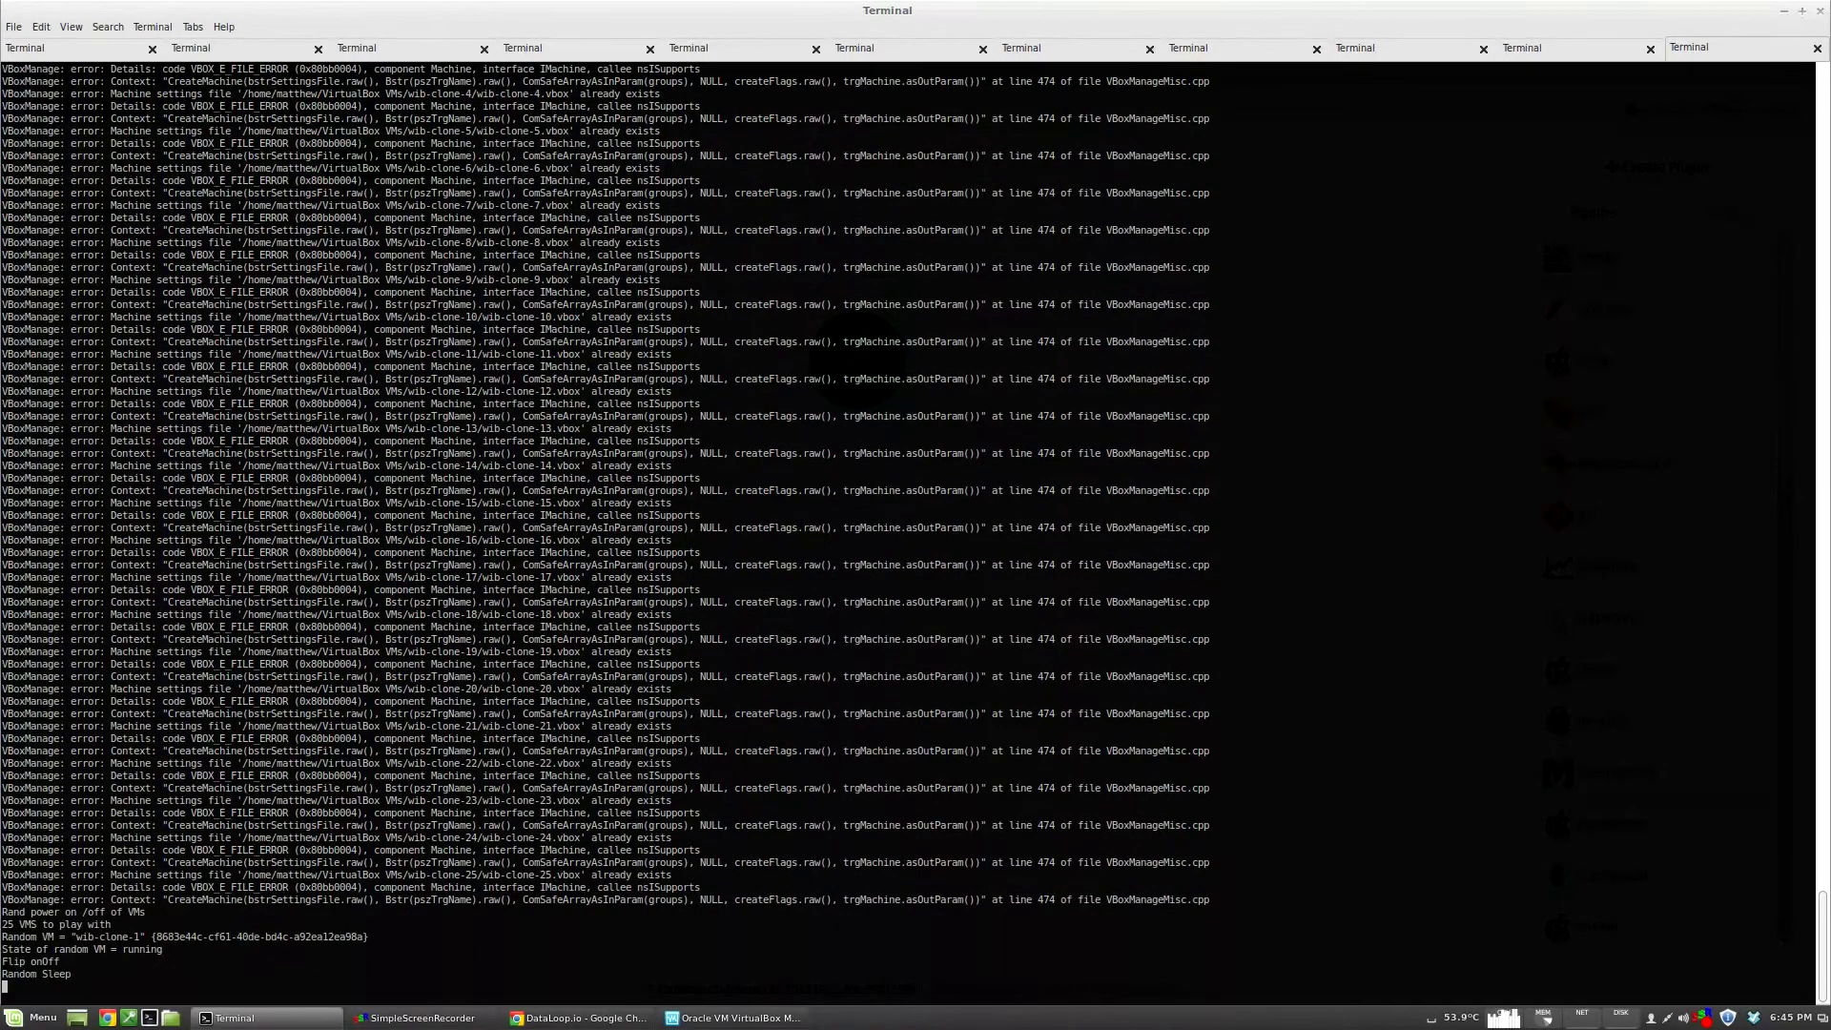
key(ctrl+Page_Down)
key(ctrl+Page_Down)
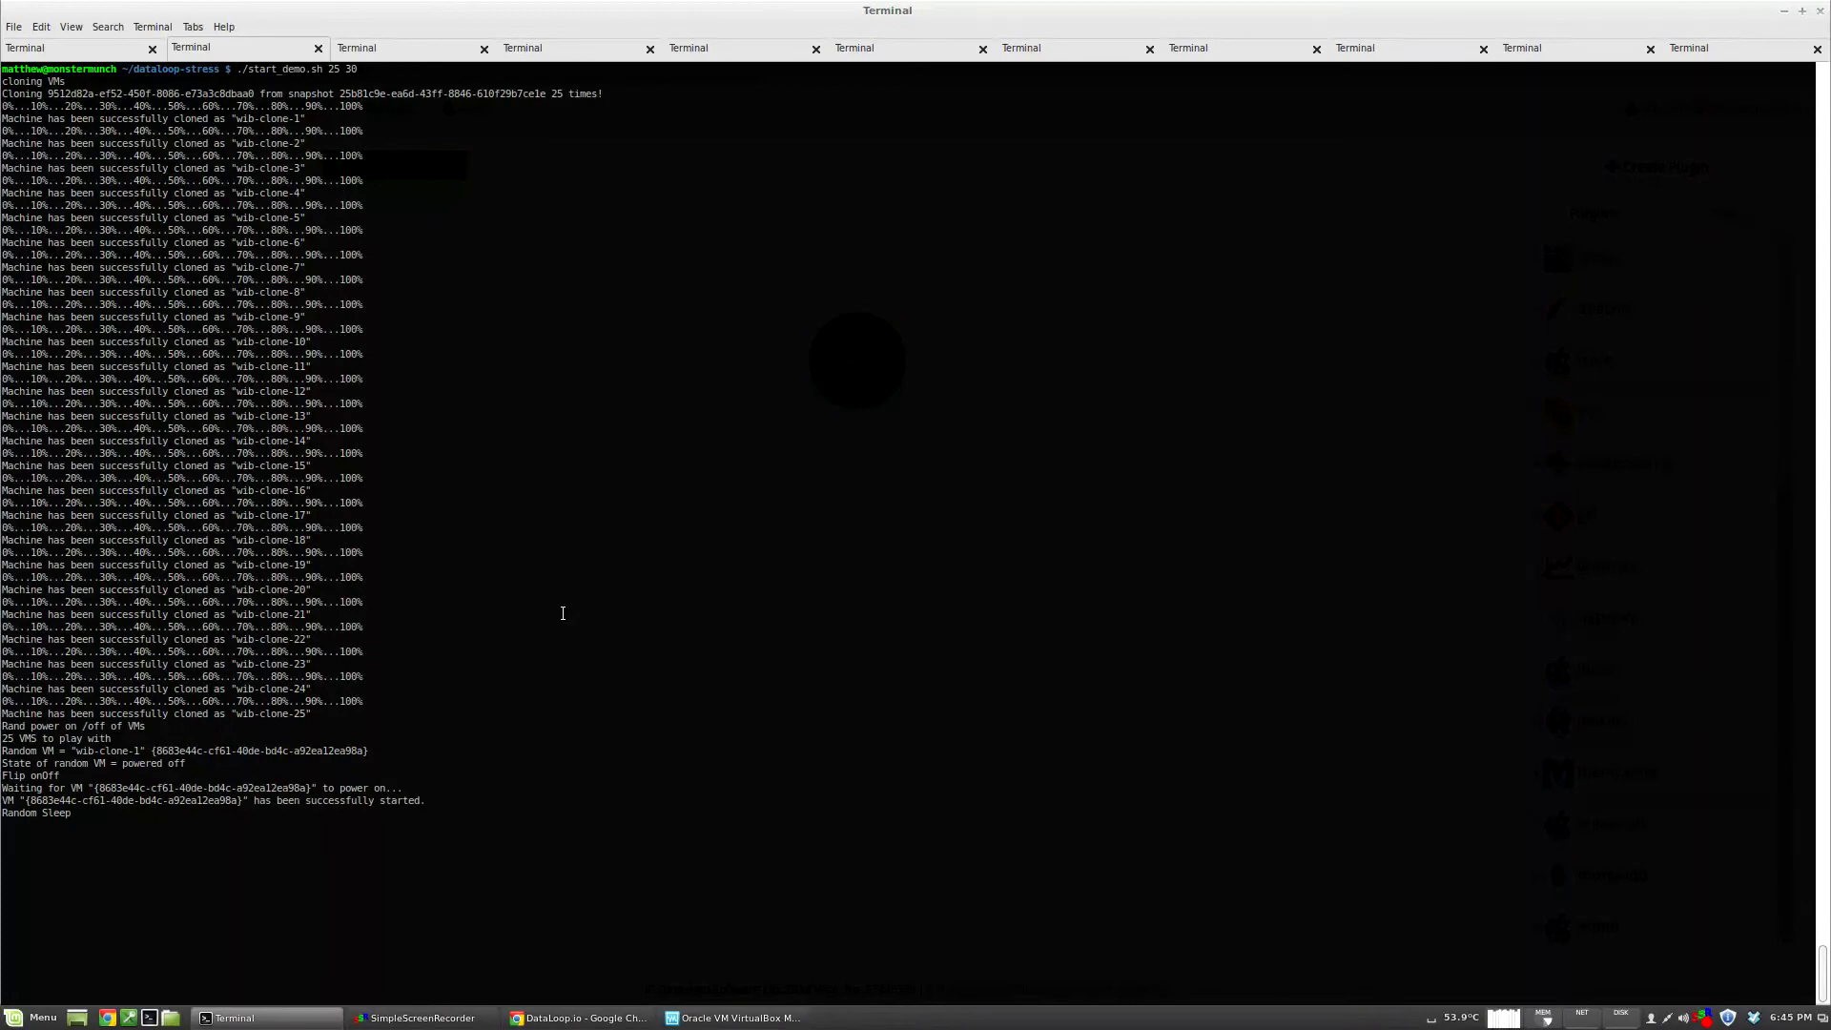
Step: Switch back to the DataLoop console, check the sources, and open the WEB group's options
click(587, 1019)
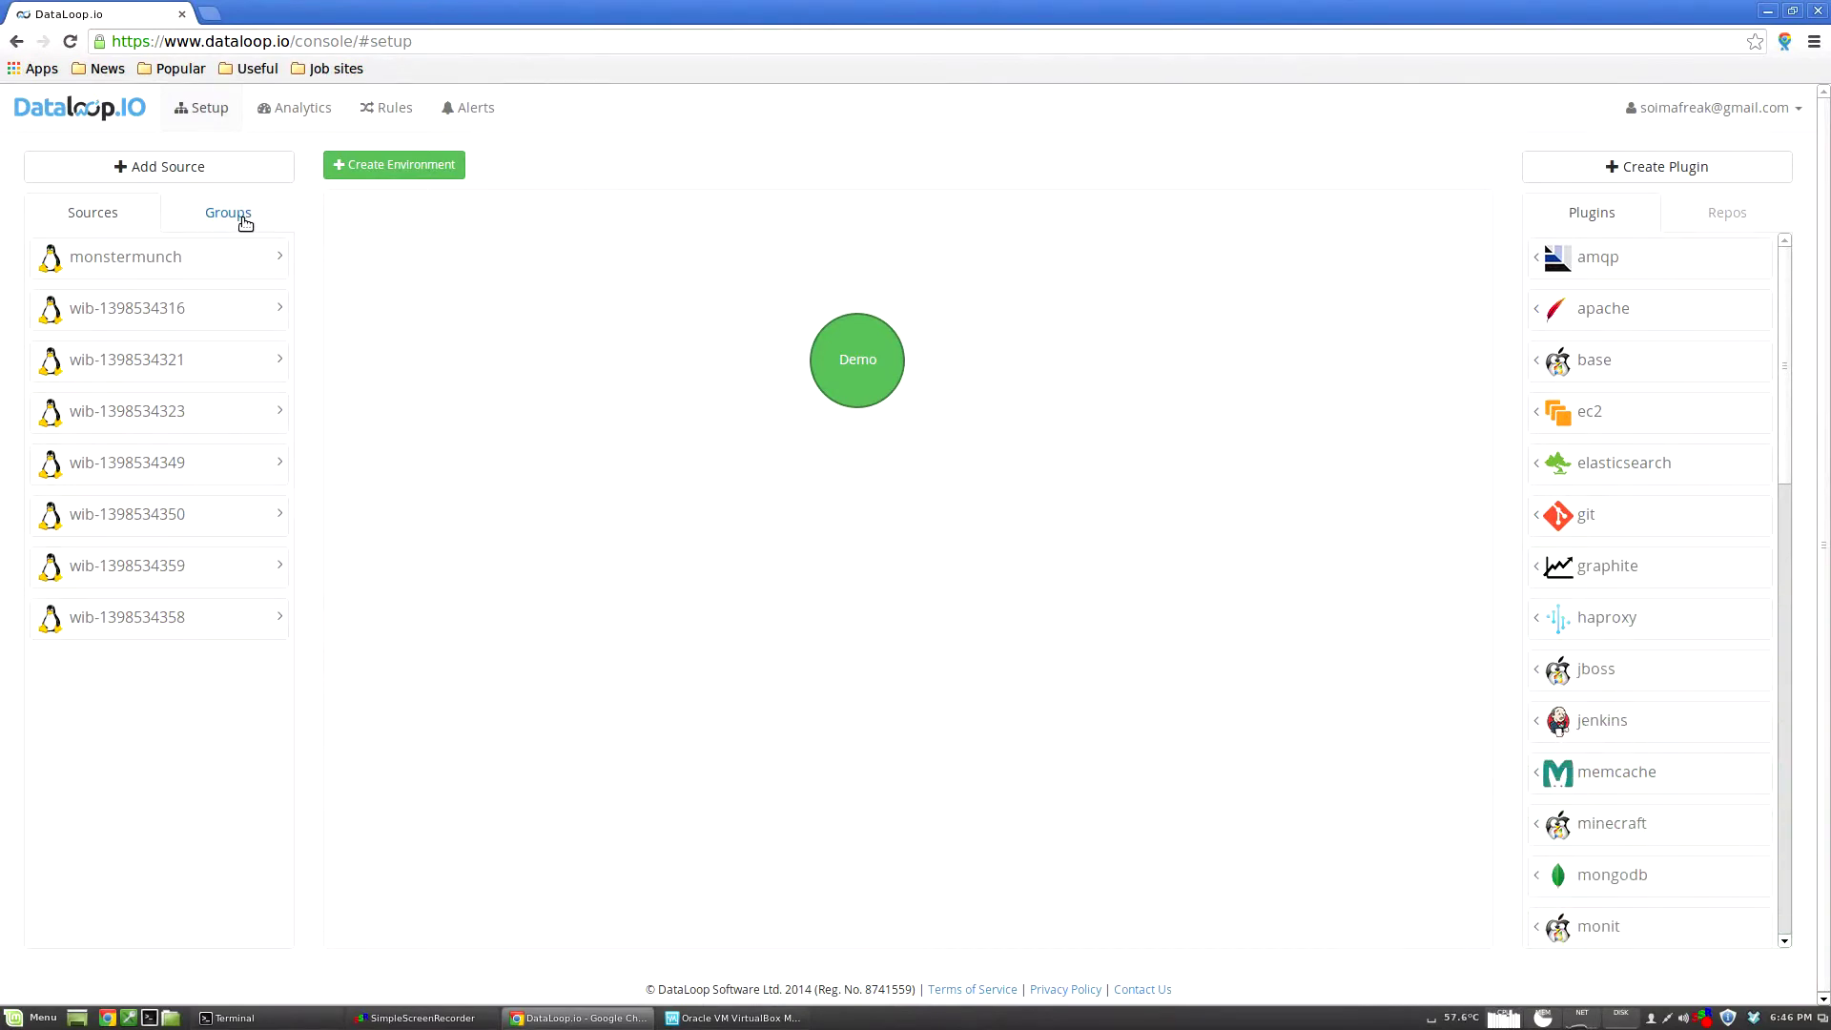
click(246, 223)
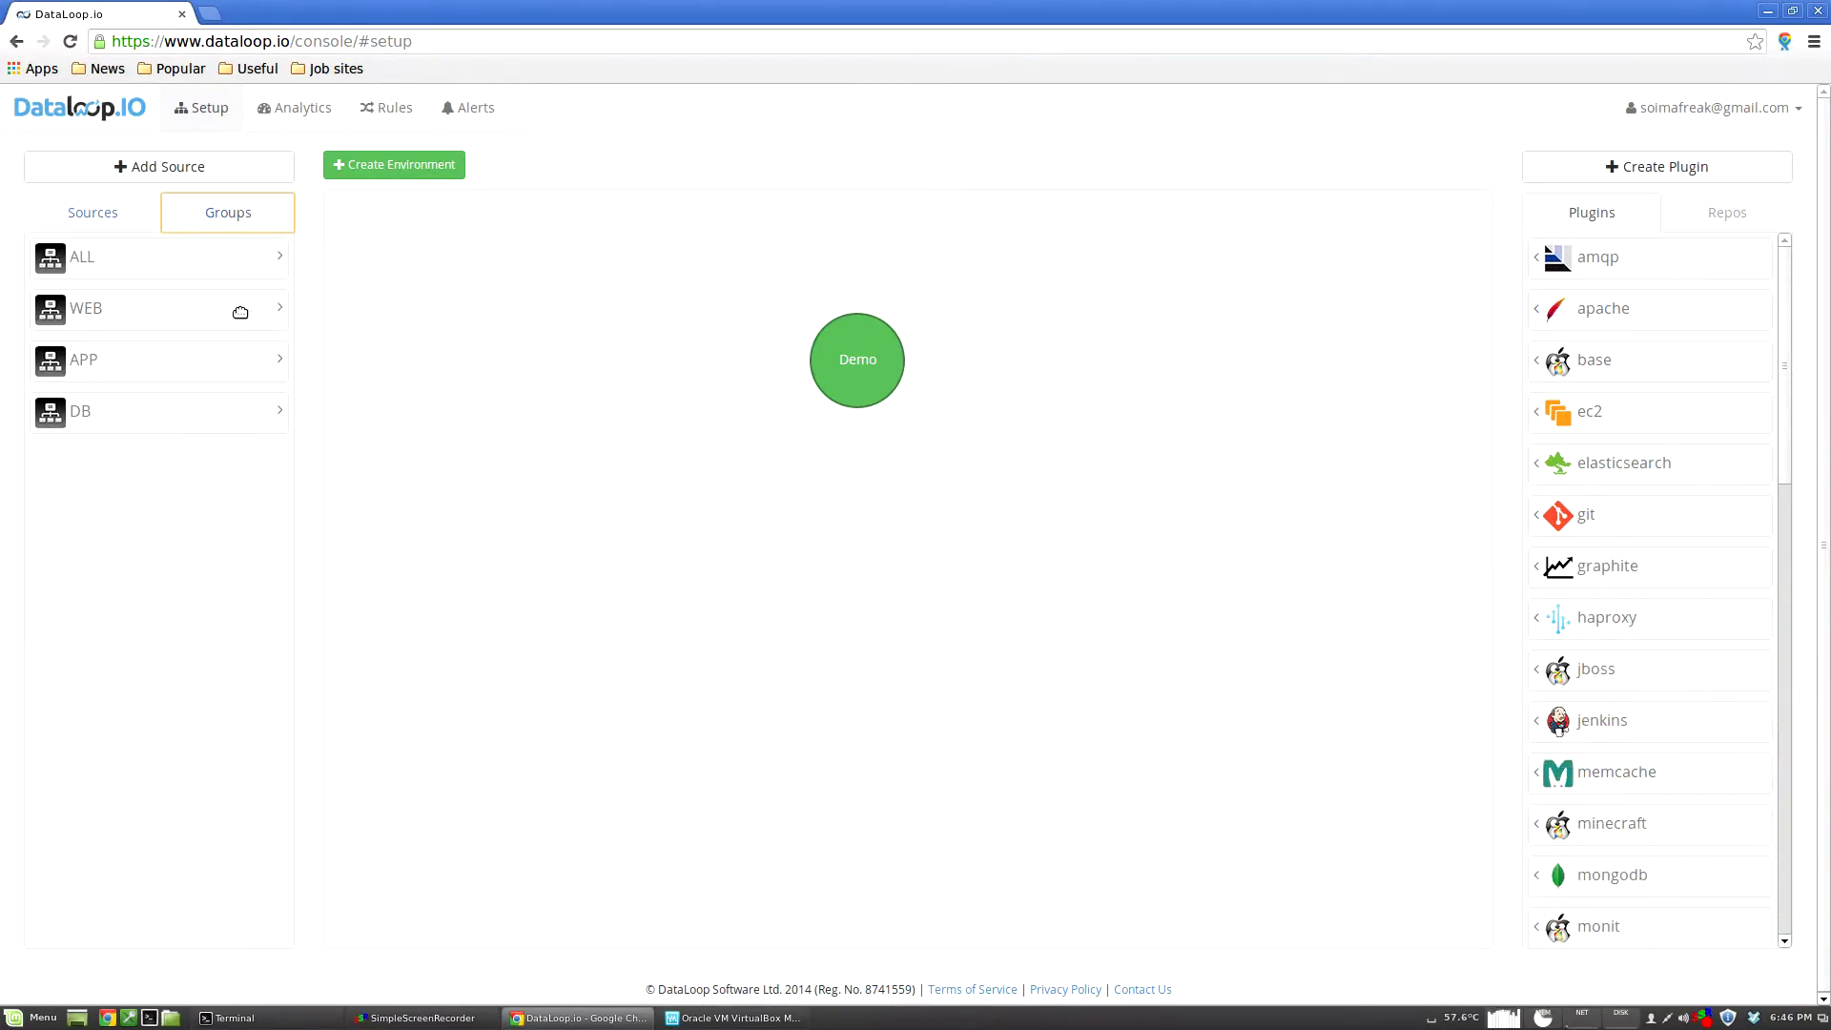
click(83, 309)
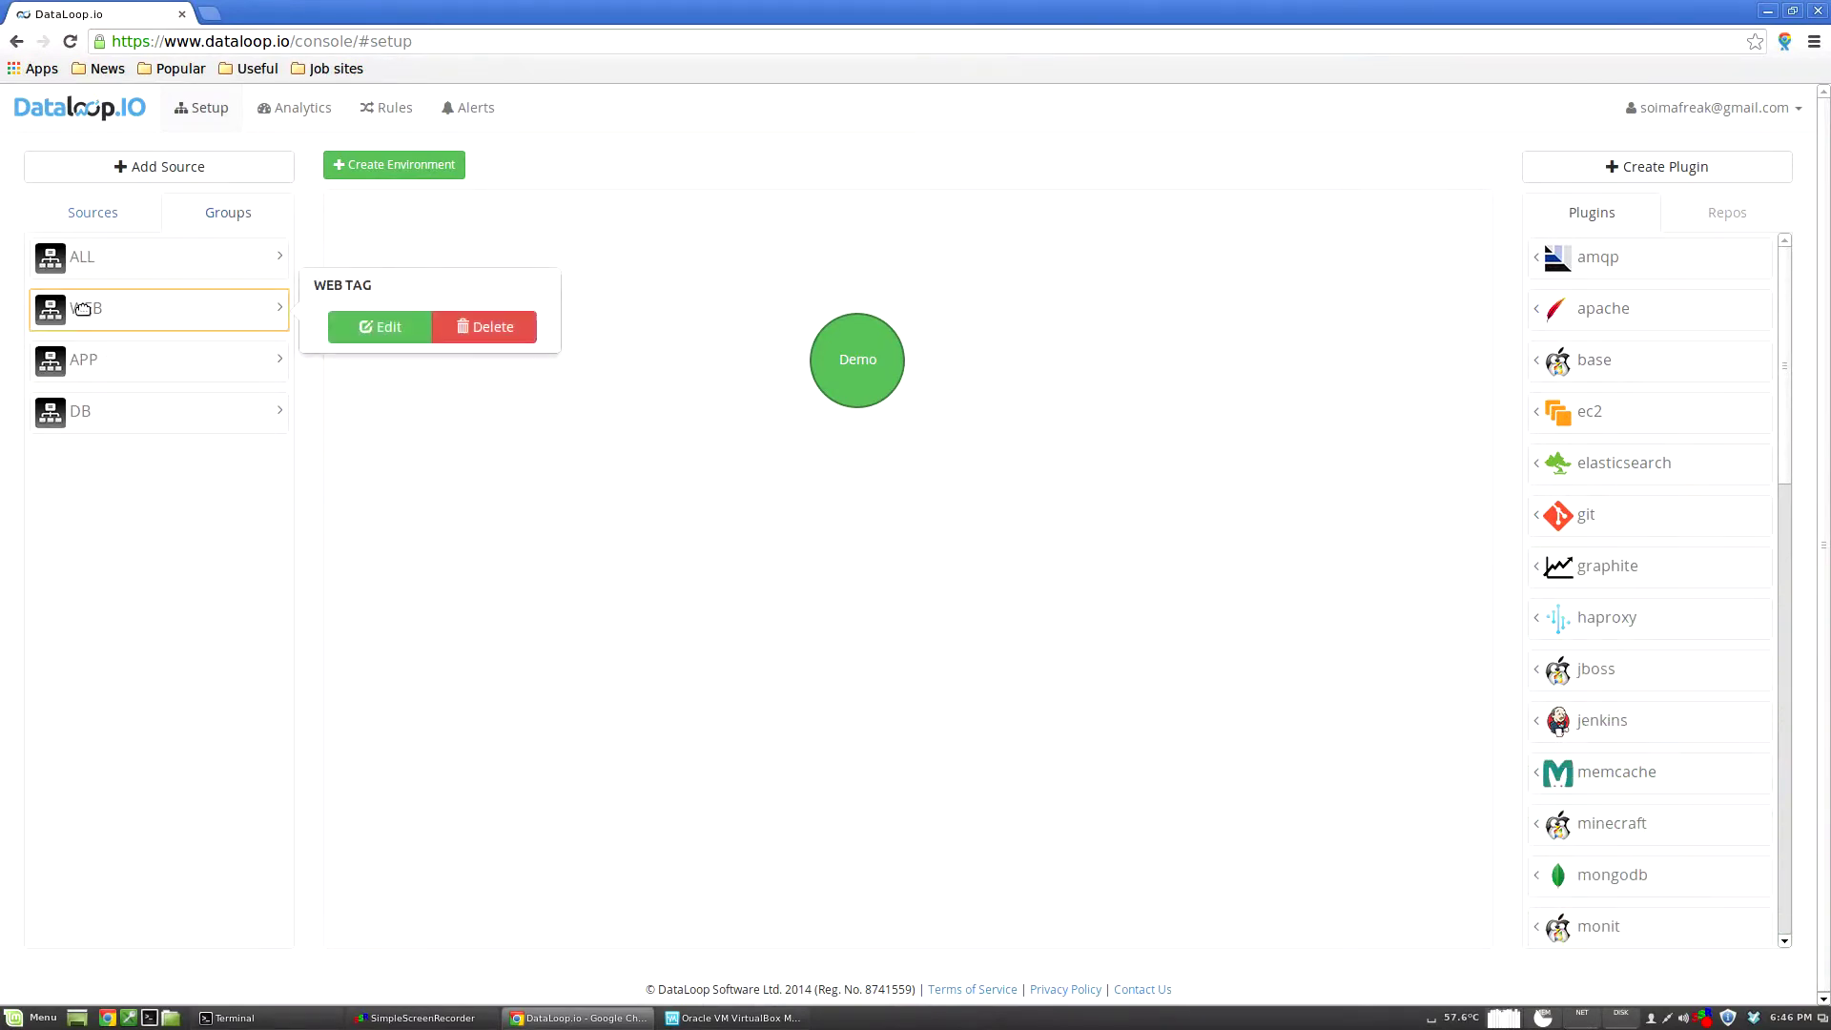
Step: Inspect the agents in the APP and DB groups, then return to the sources list
click(76, 360)
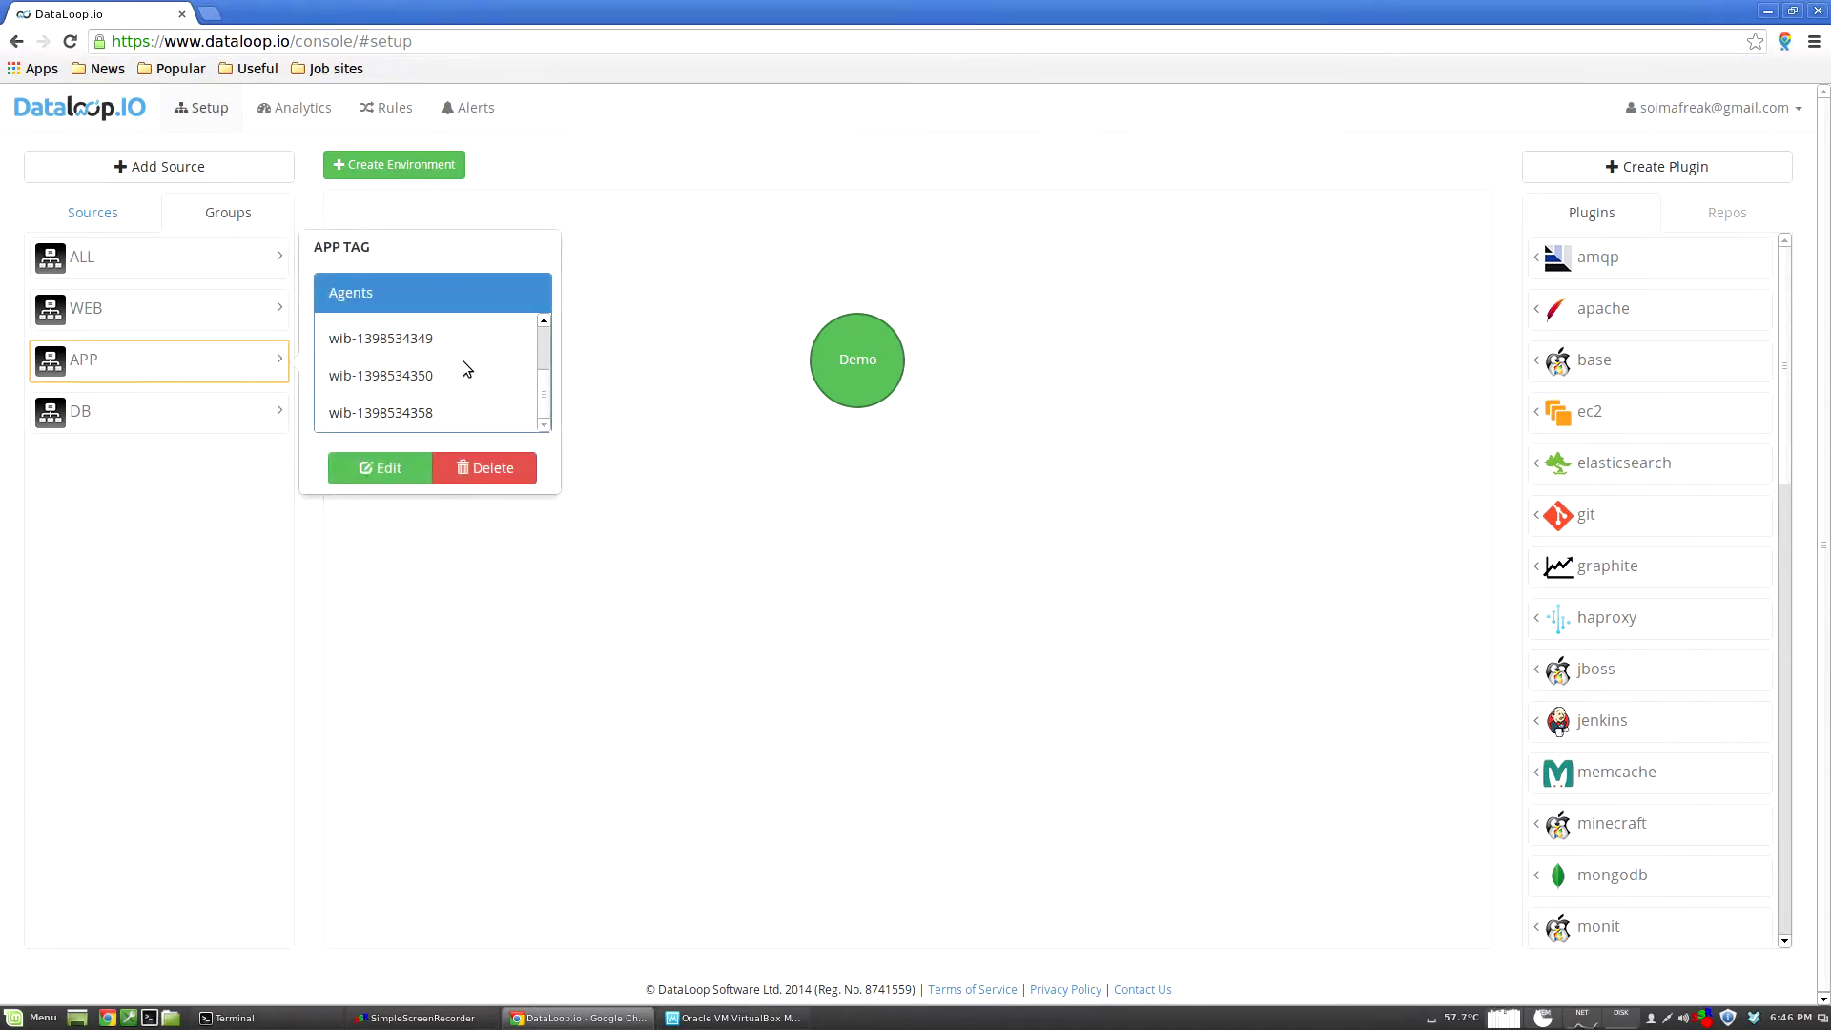
click(175, 411)
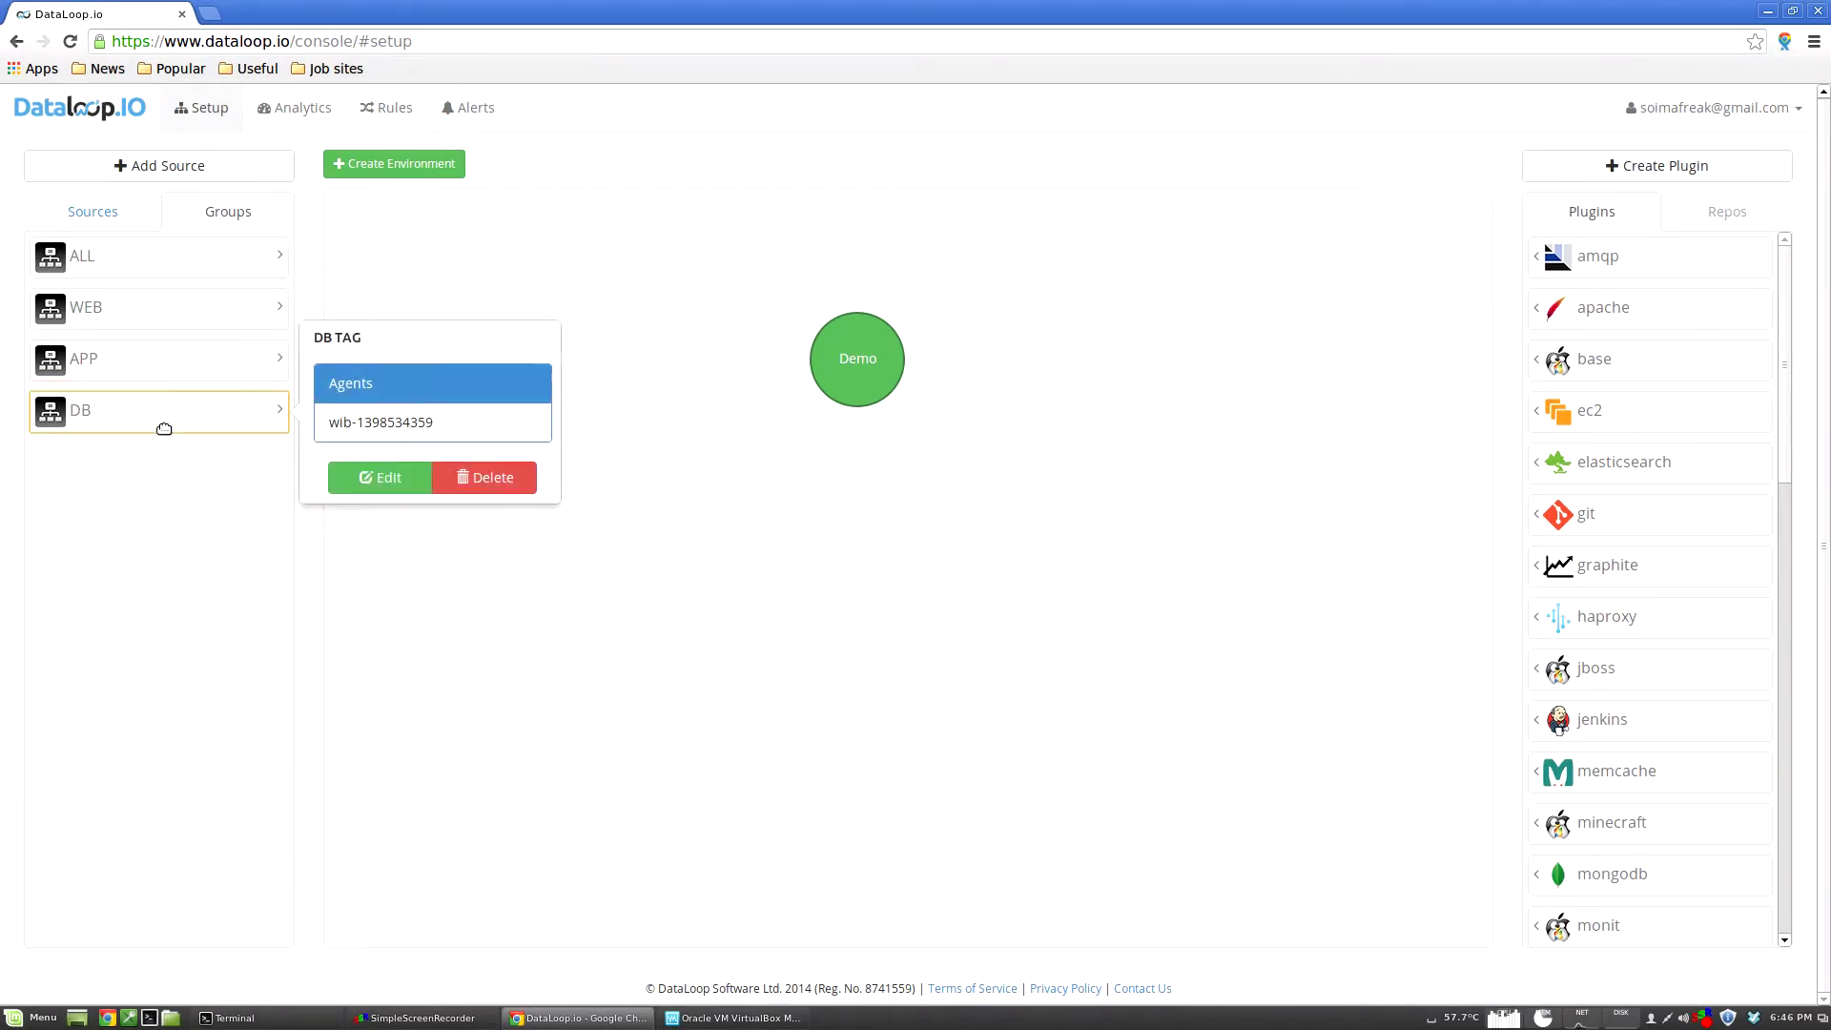
click(105, 219)
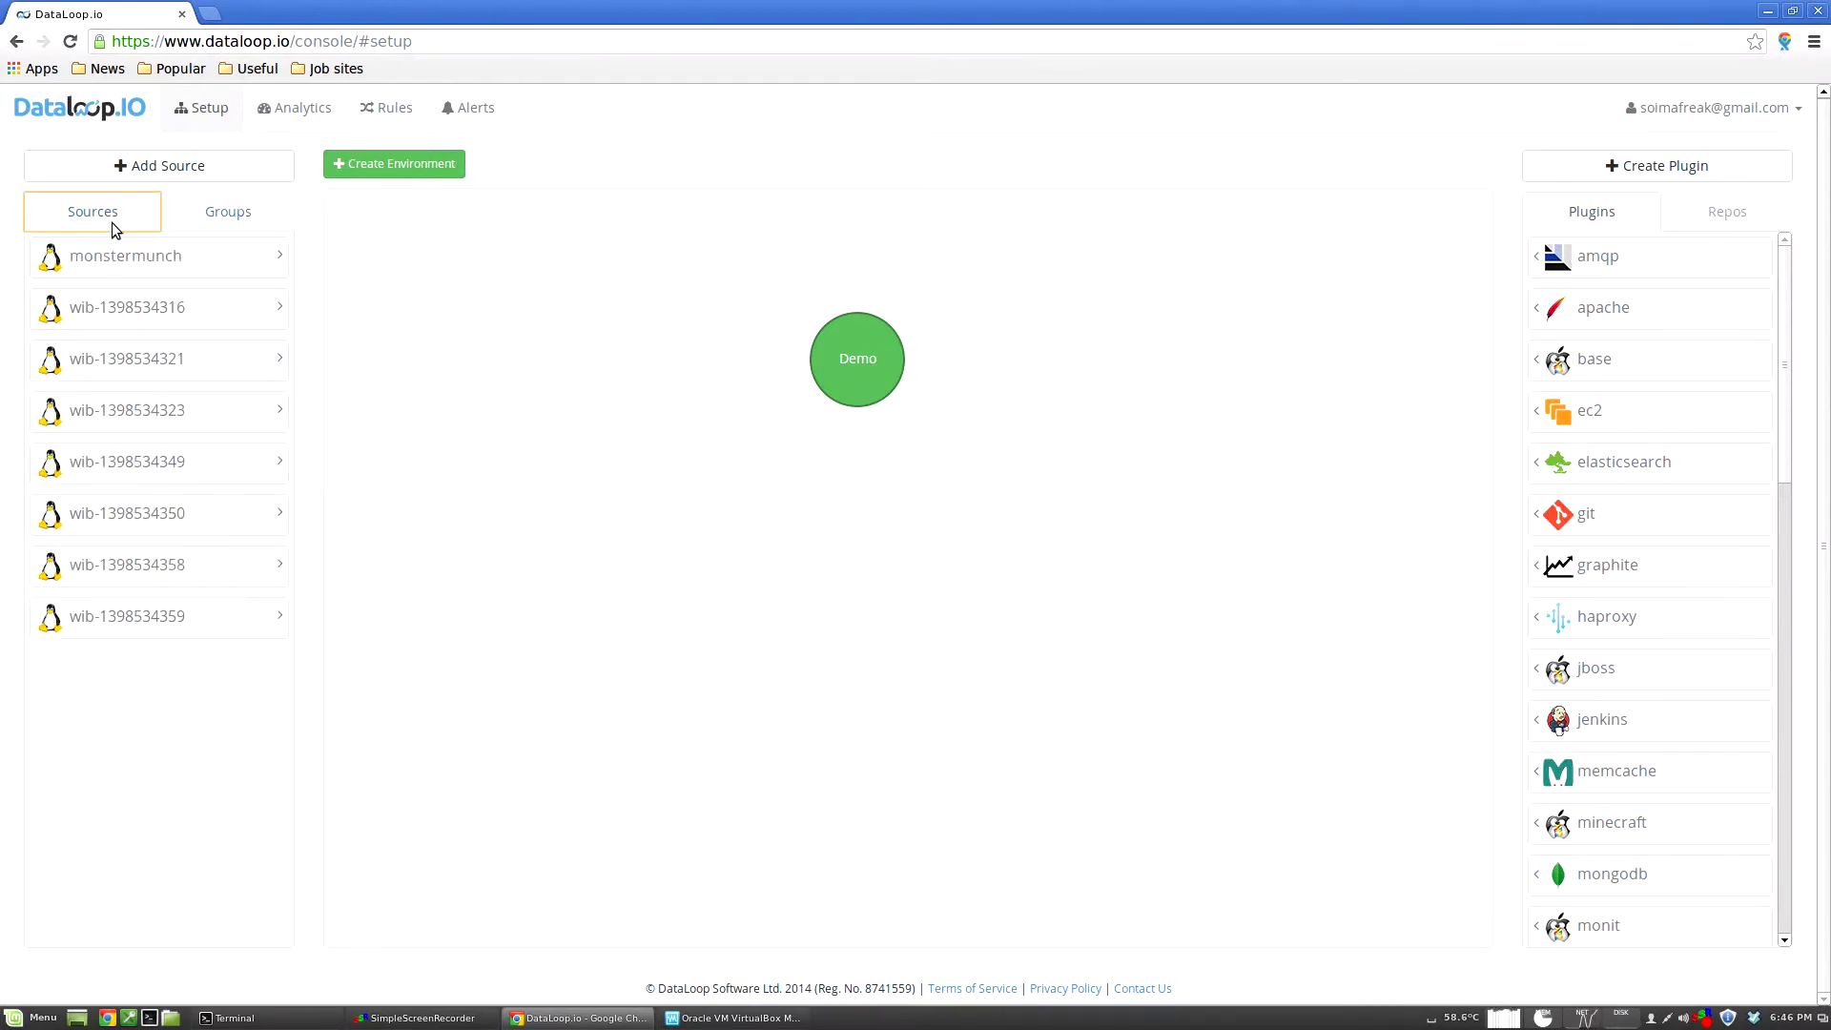
Step: Open the Demo environment, inspect its Web and Monster services, and bring up the groups list
click(844, 361)
click(844, 360)
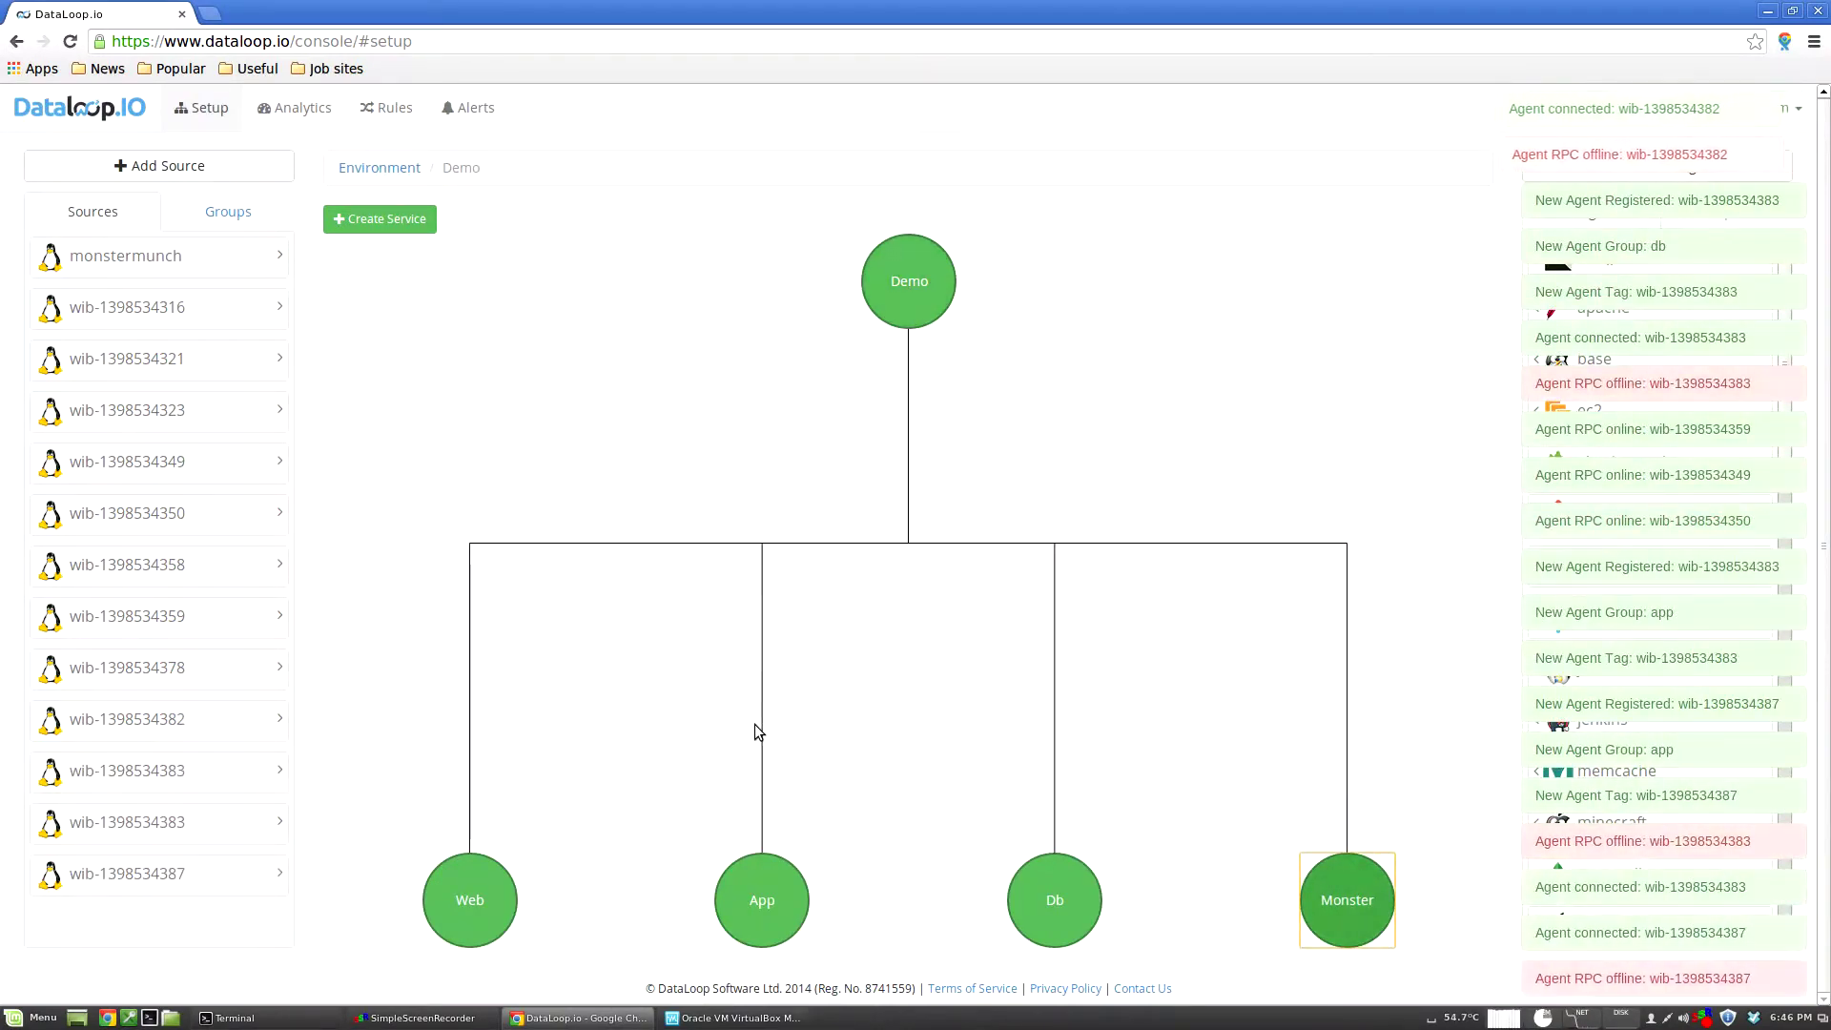
click(472, 911)
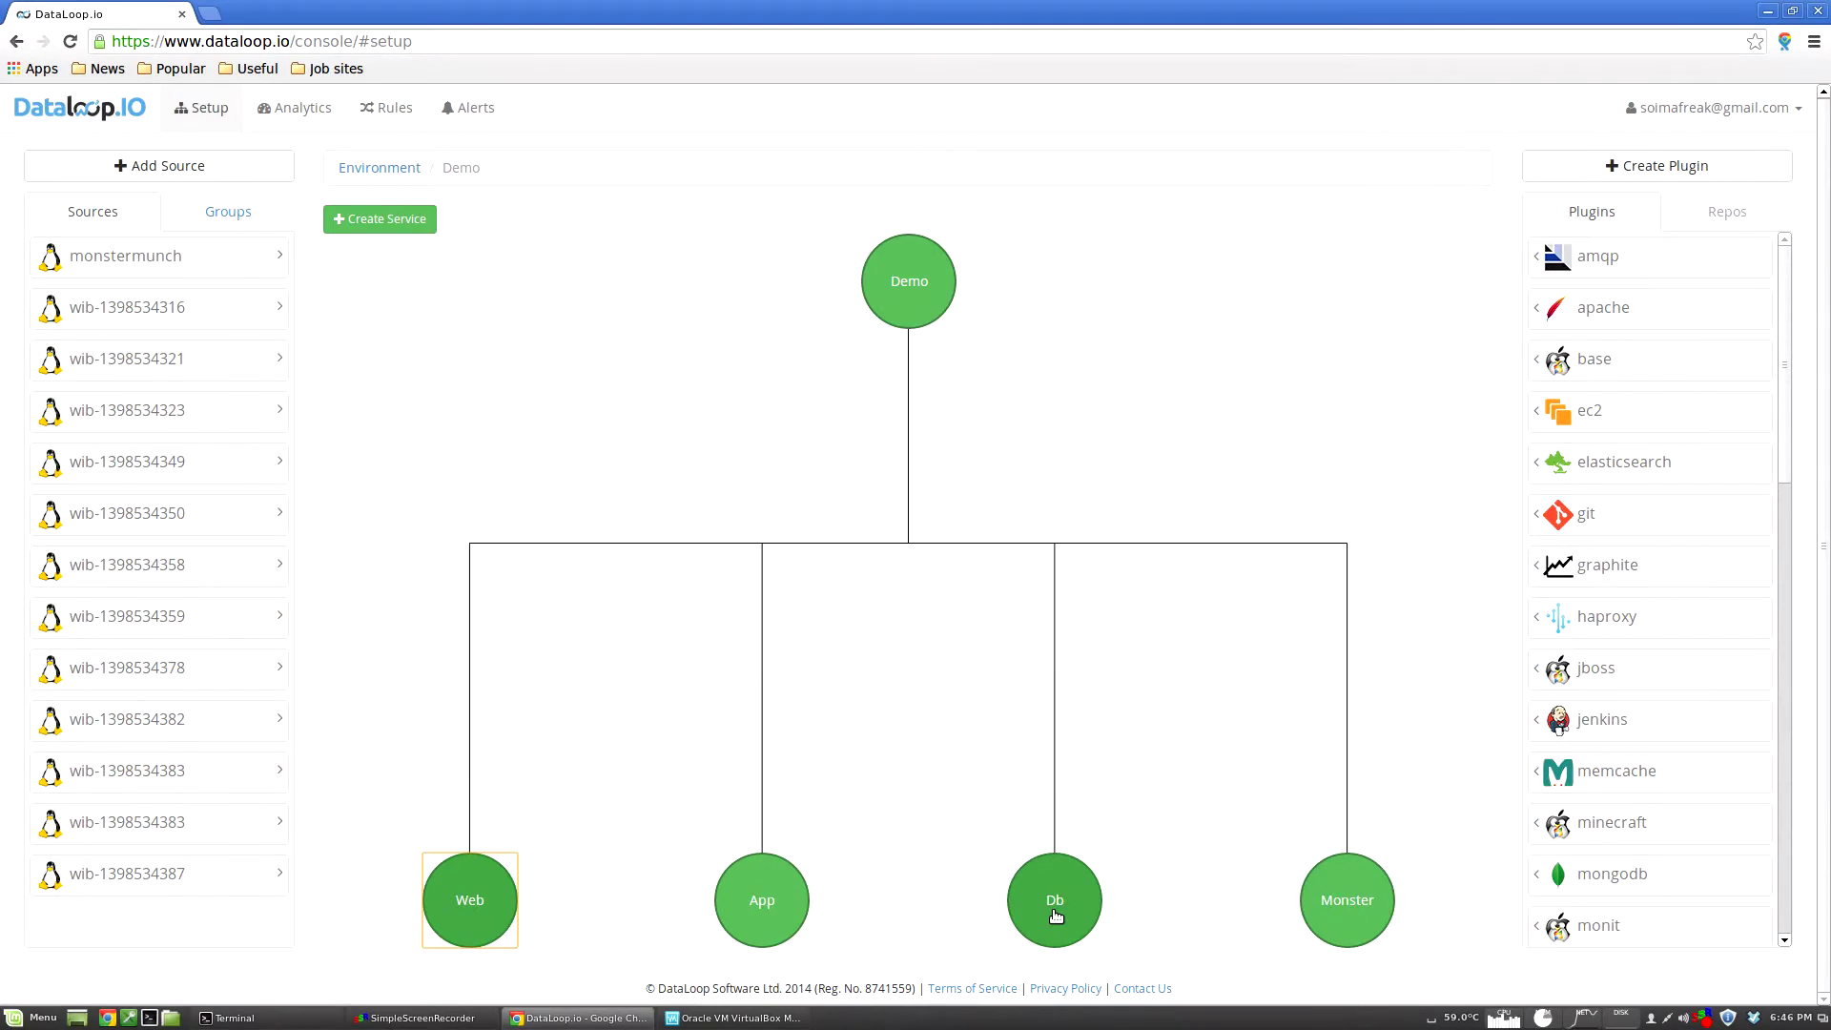
click(1364, 915)
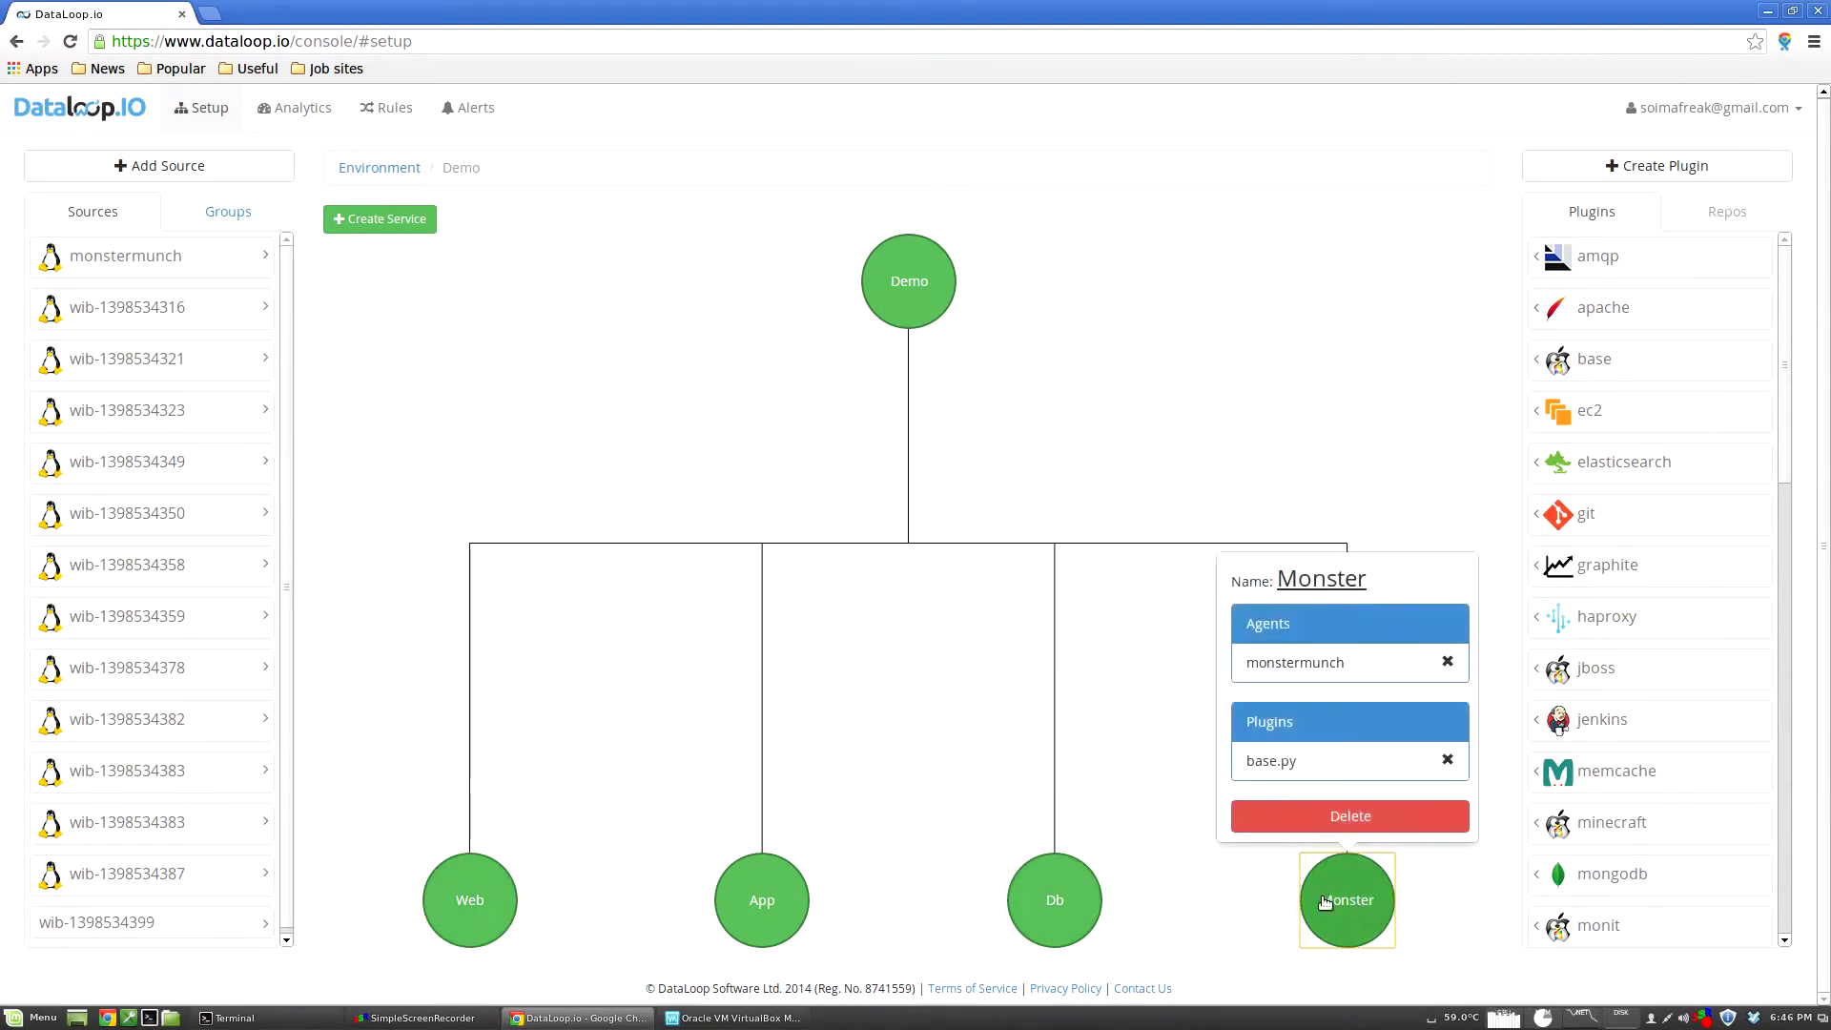
click(1347, 892)
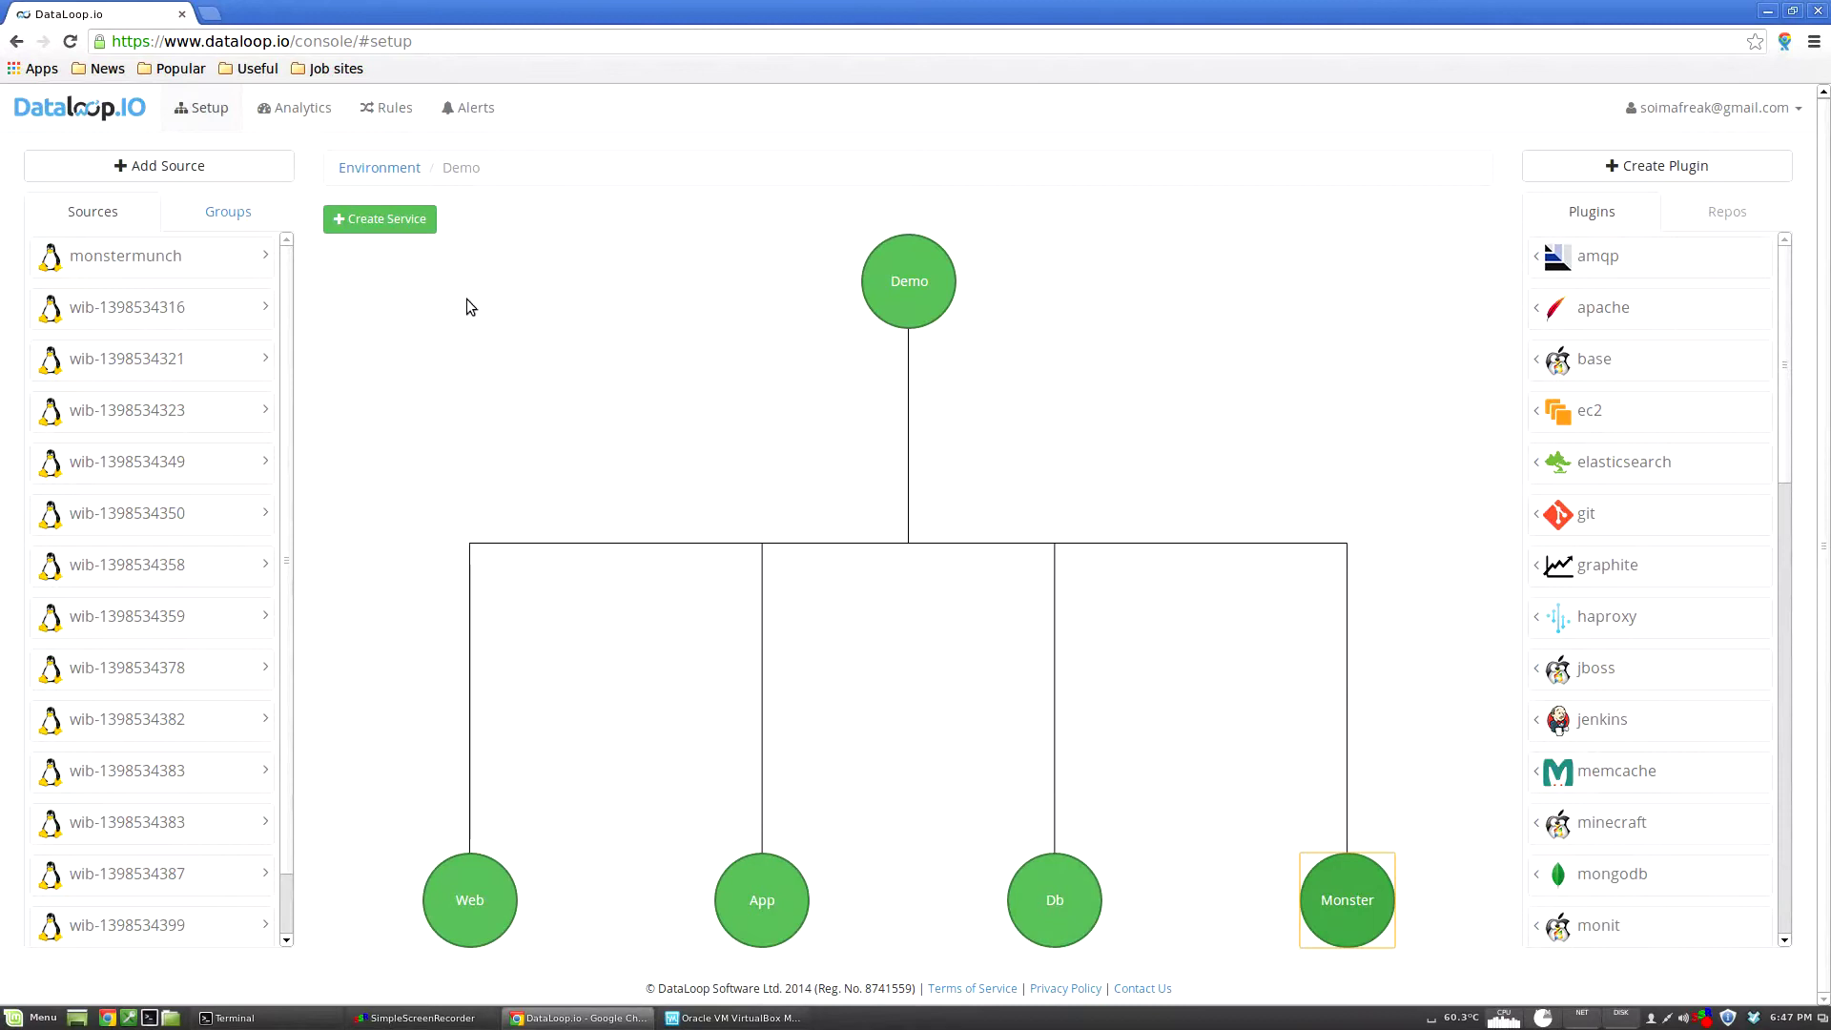
click(229, 217)
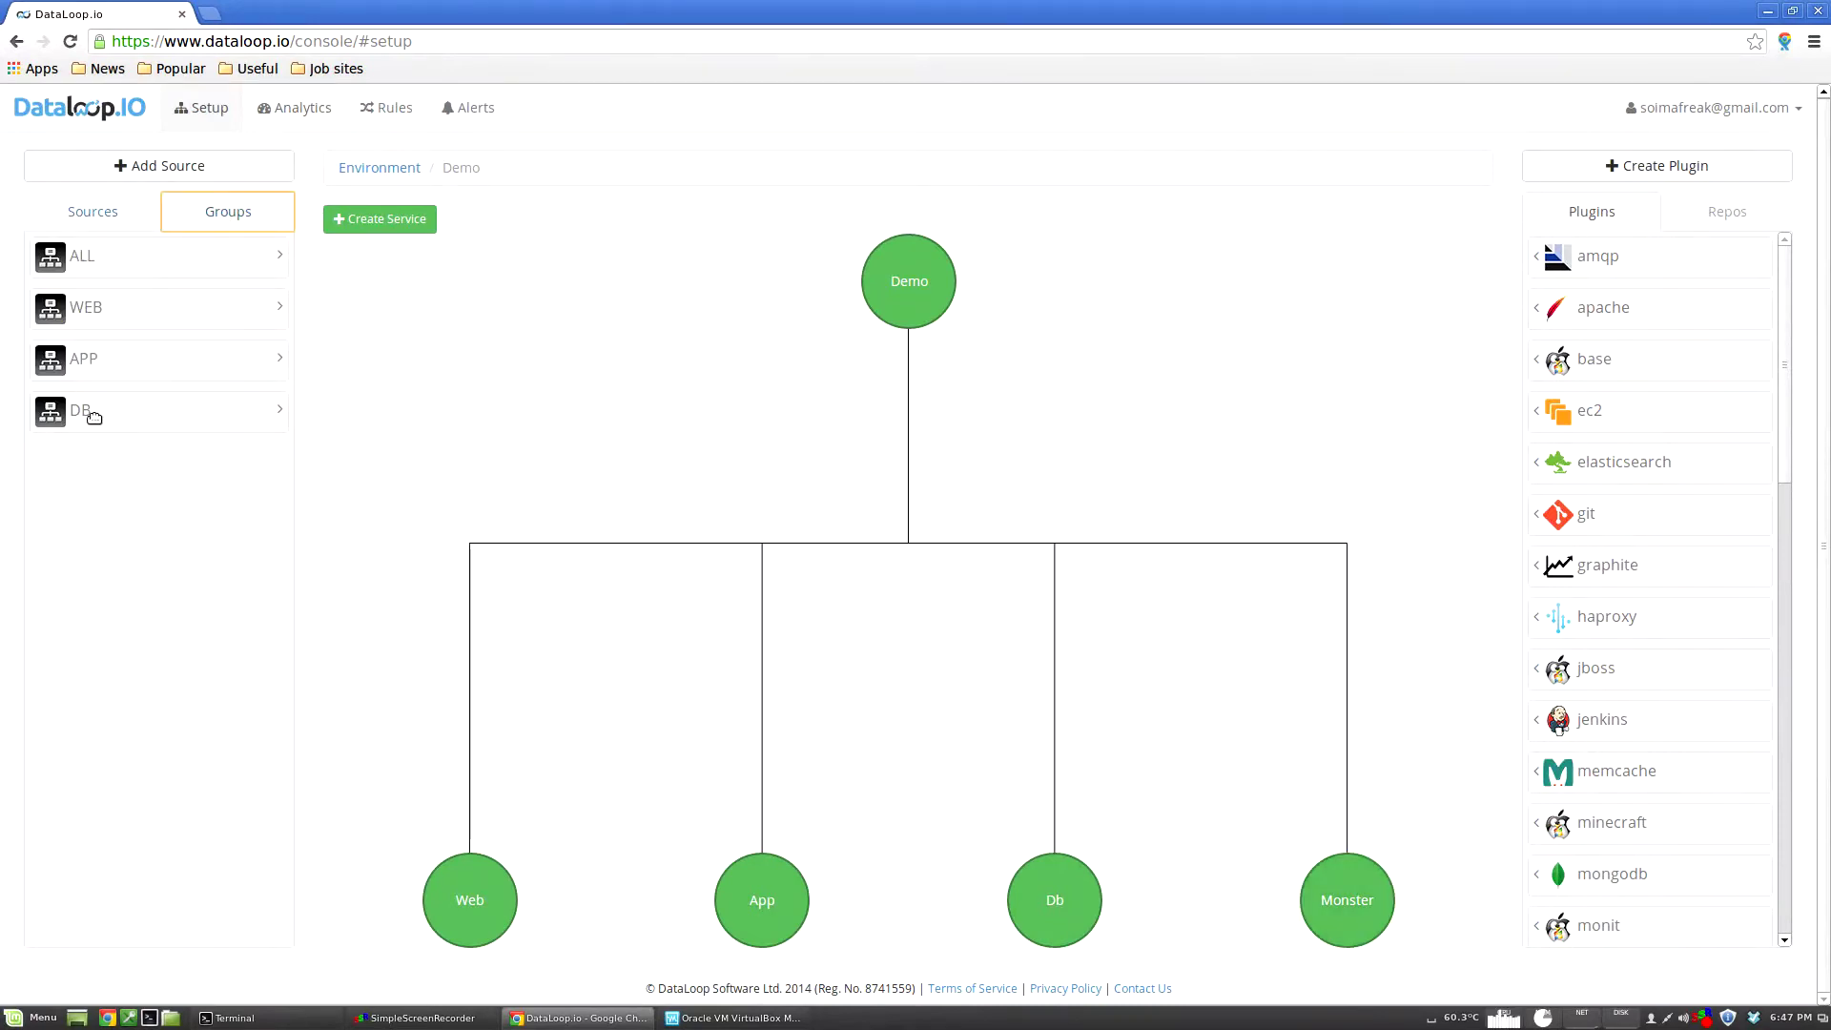
Step: View the Demo dashboard's graphs, then switch to the terminal and check the output of the last session
click(291, 107)
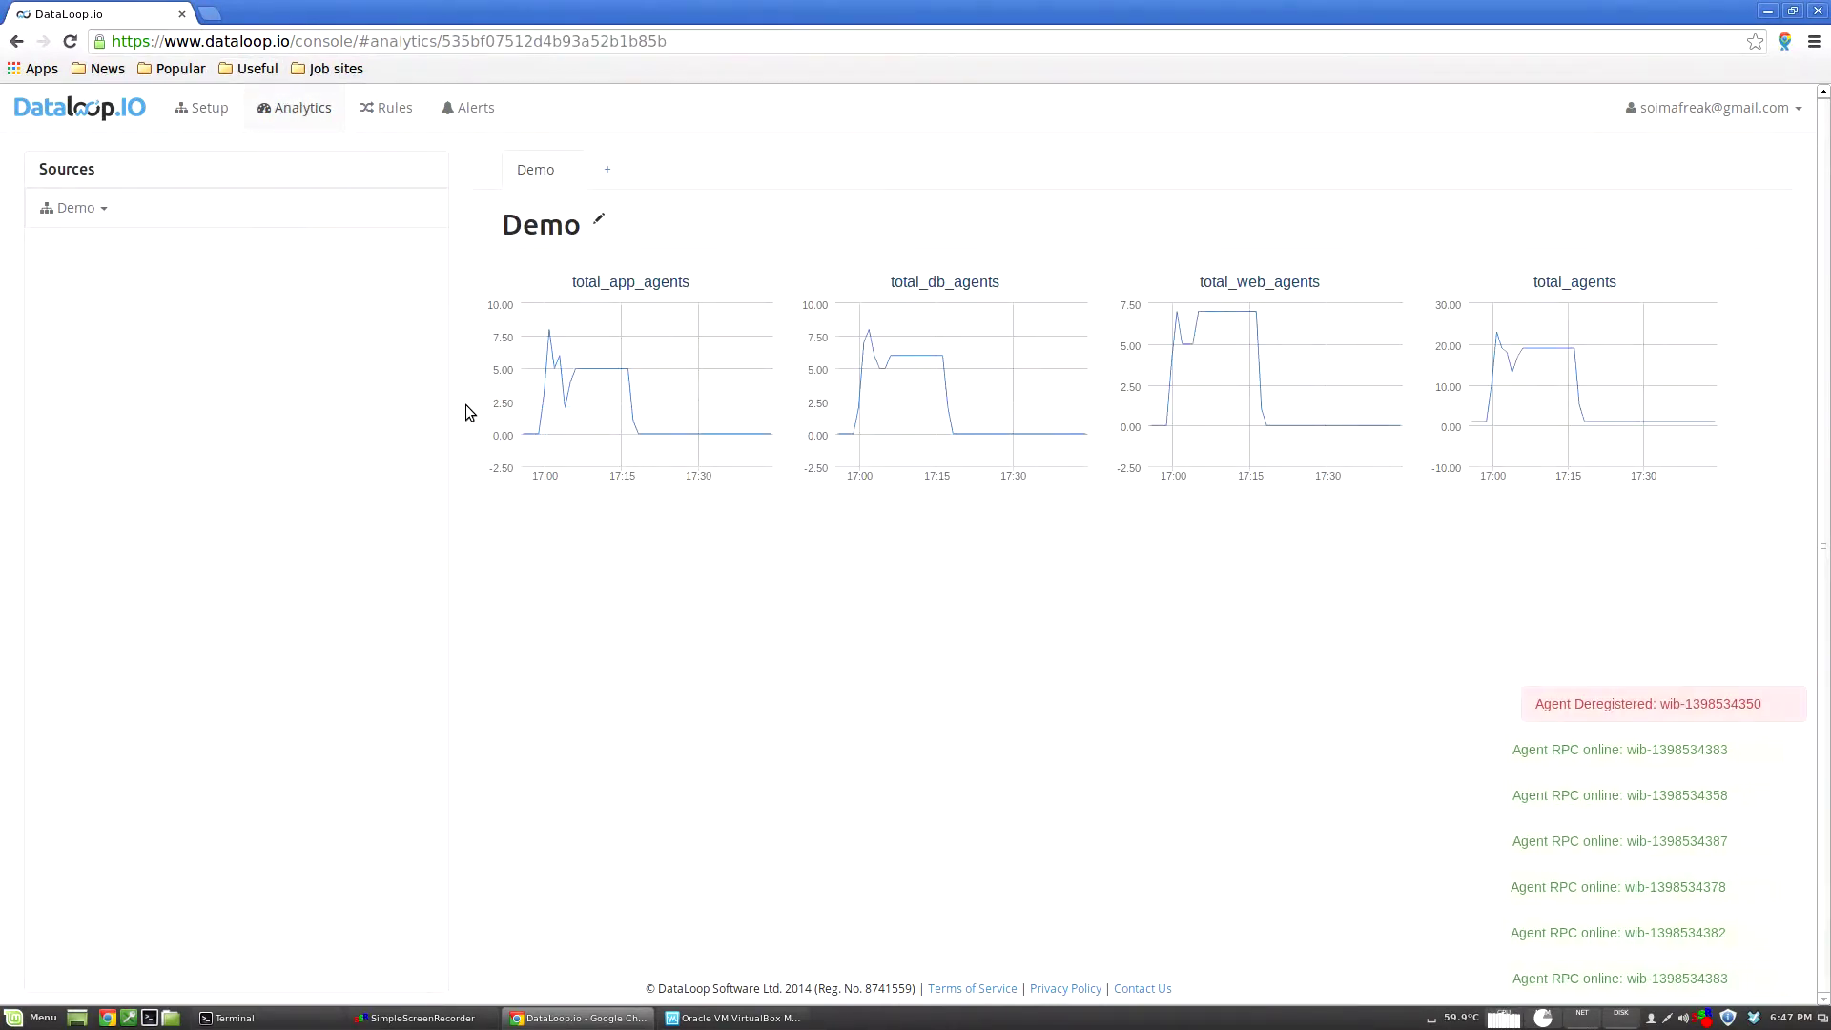
click(230, 1019)
key(ctrl+Page_Up)
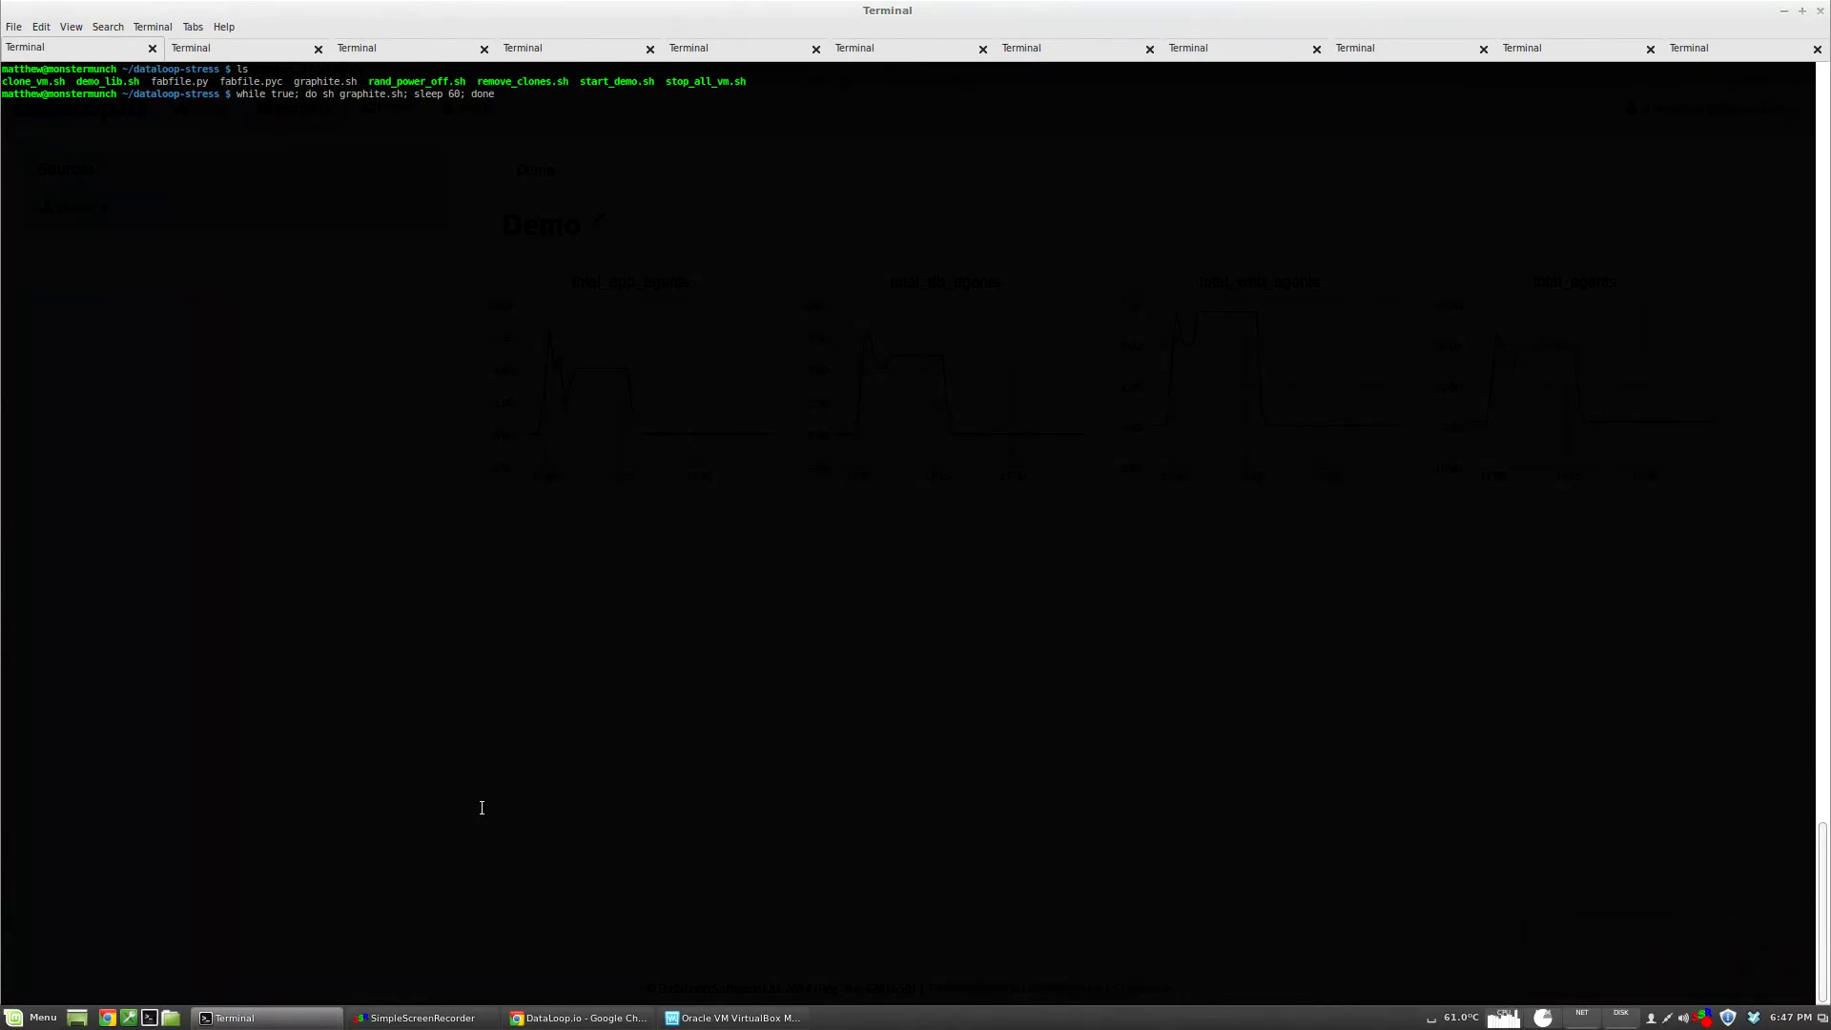
key(ctrl+Page_Up)
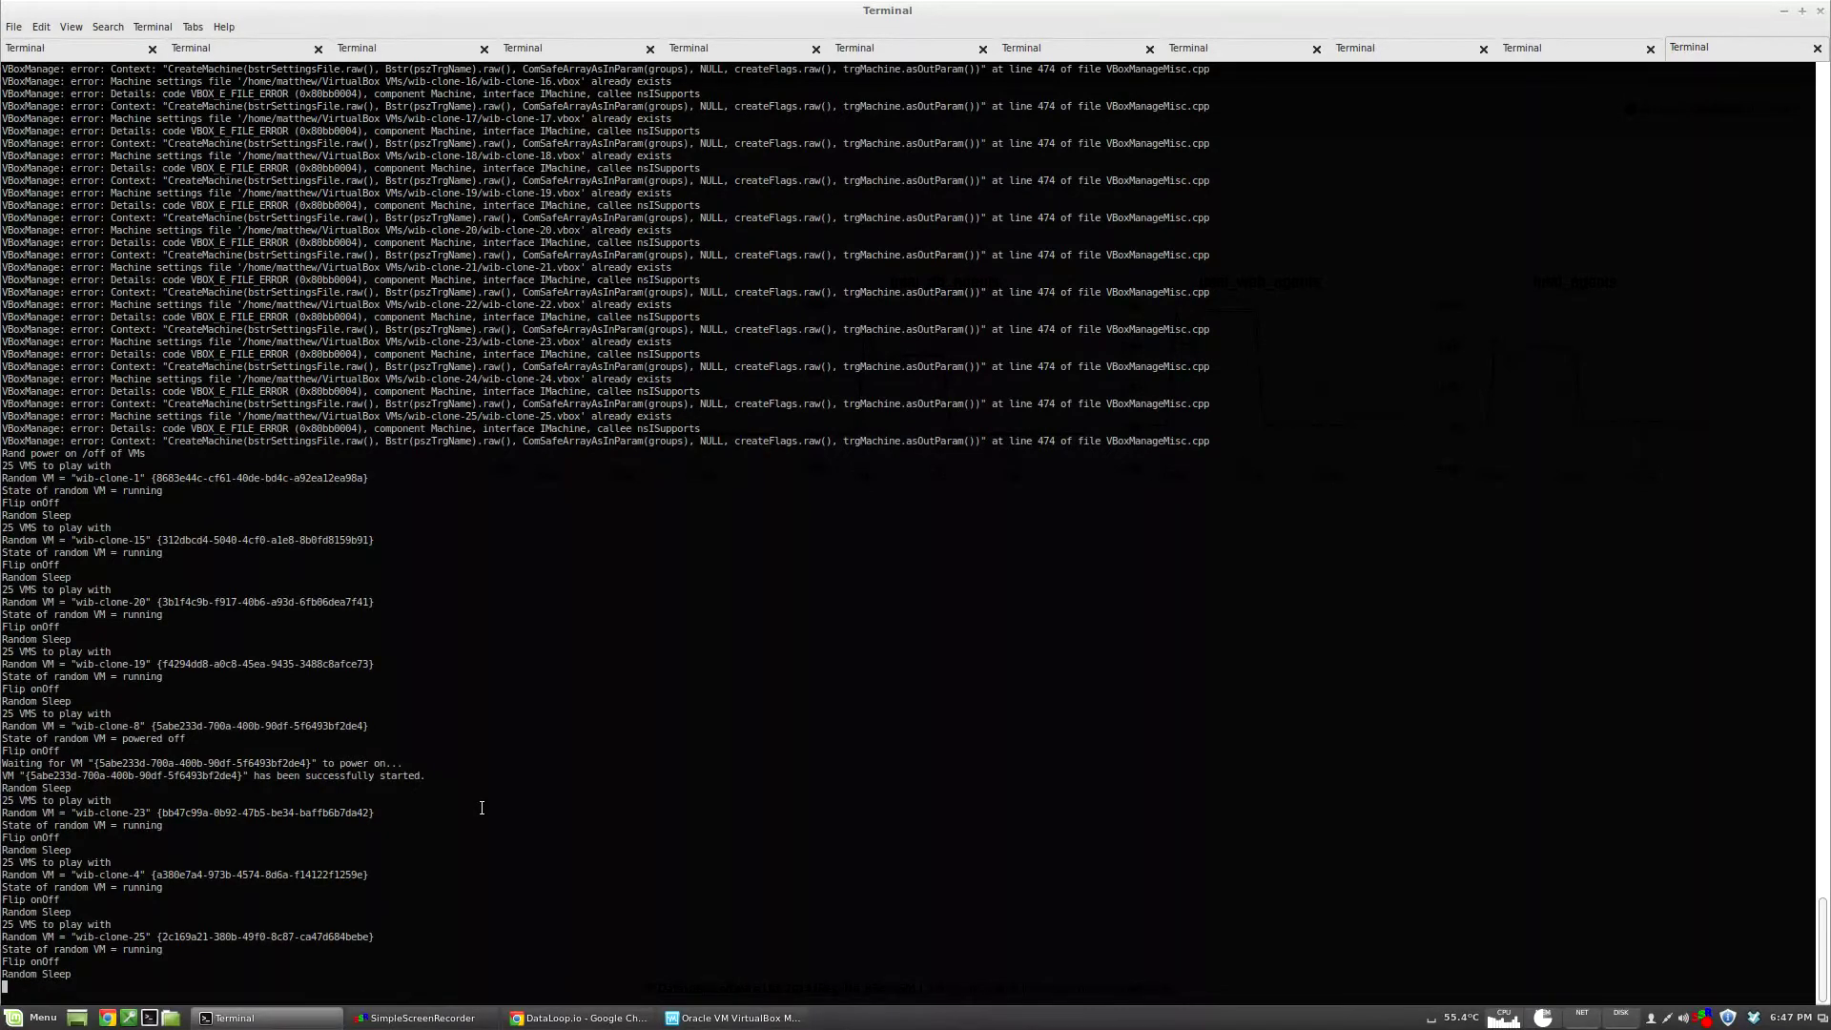
key(ctrl+Page_Down)
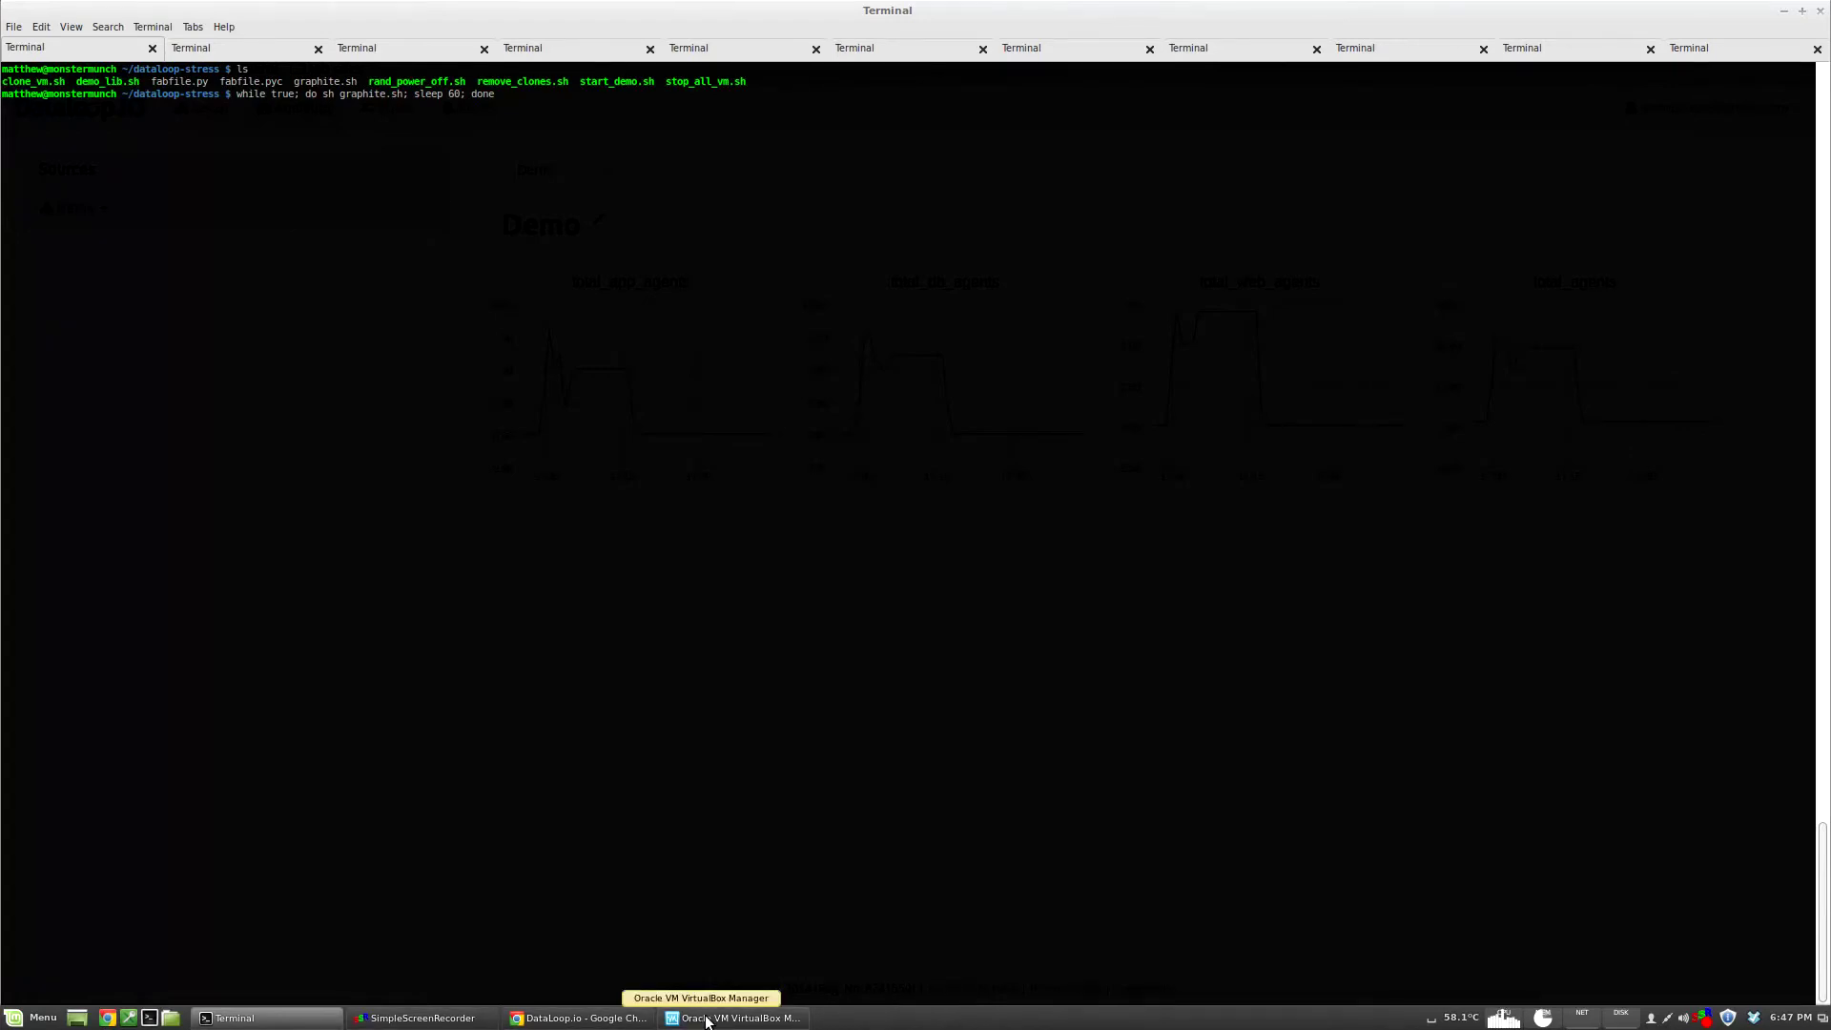
Step: Switch back to the DataLoop console and create a new analytics dashboard named Bob
click(578, 1018)
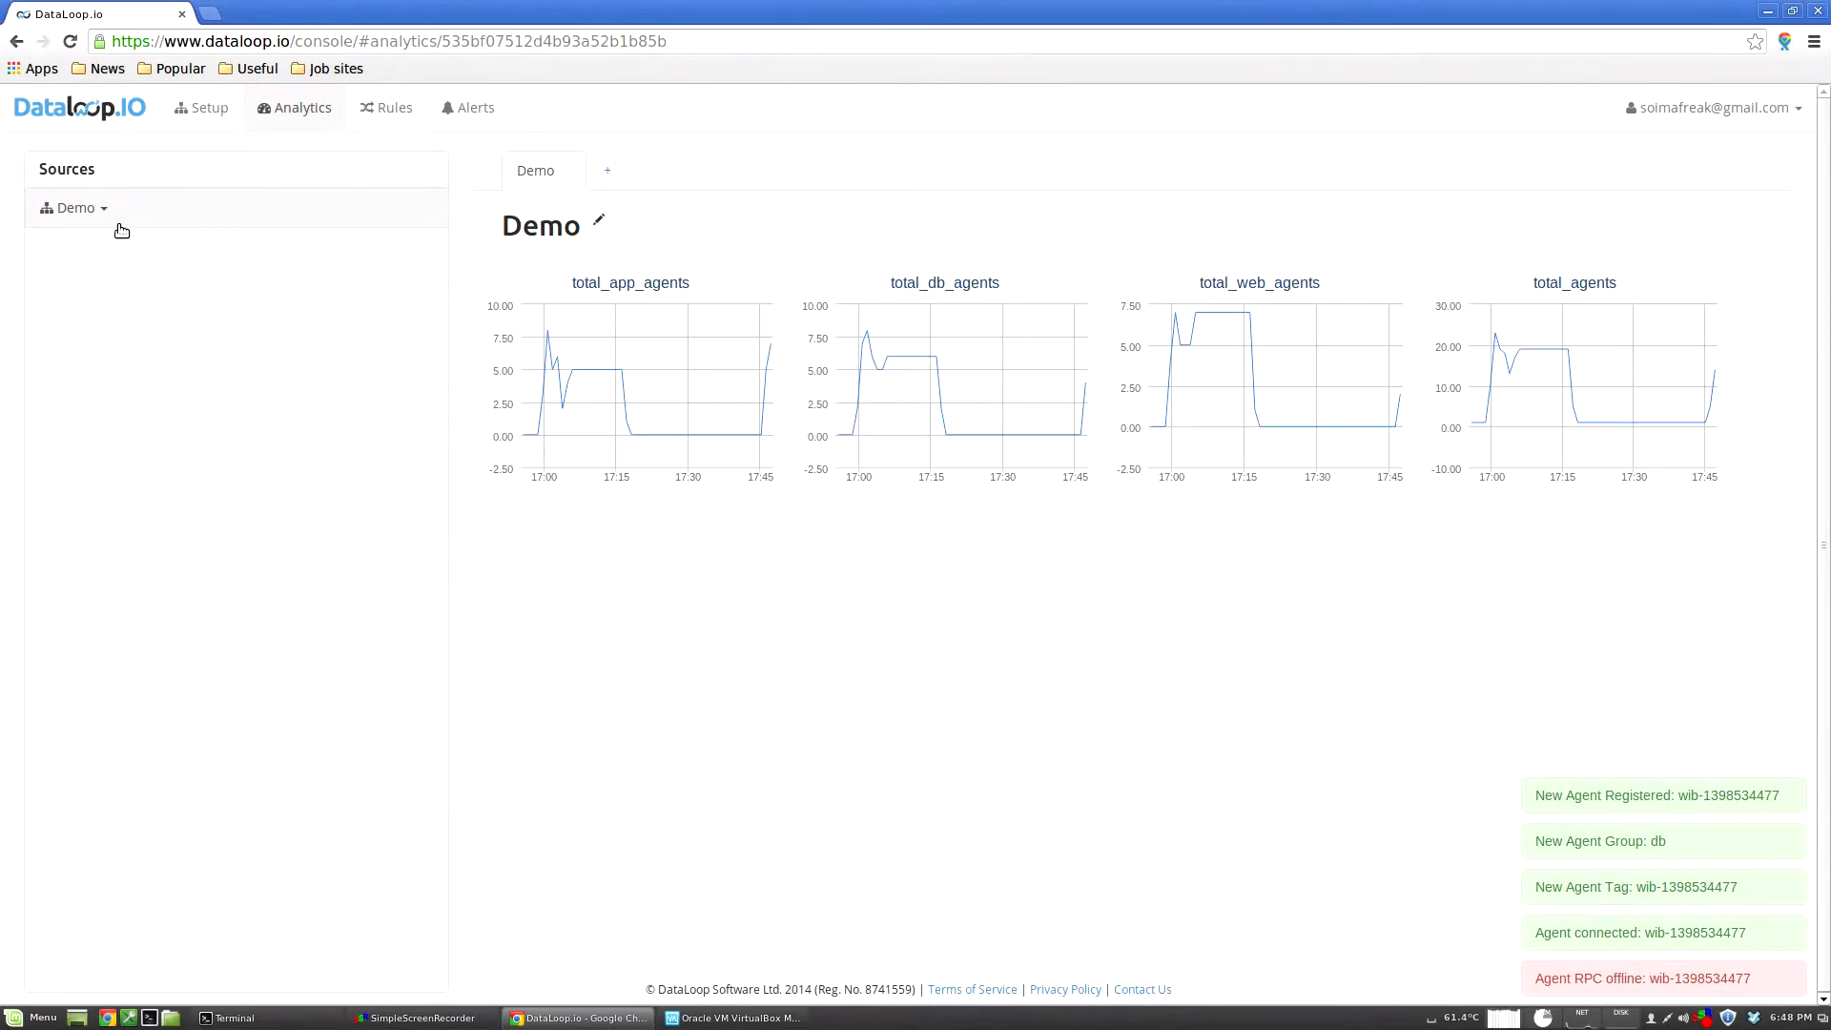
click(607, 171)
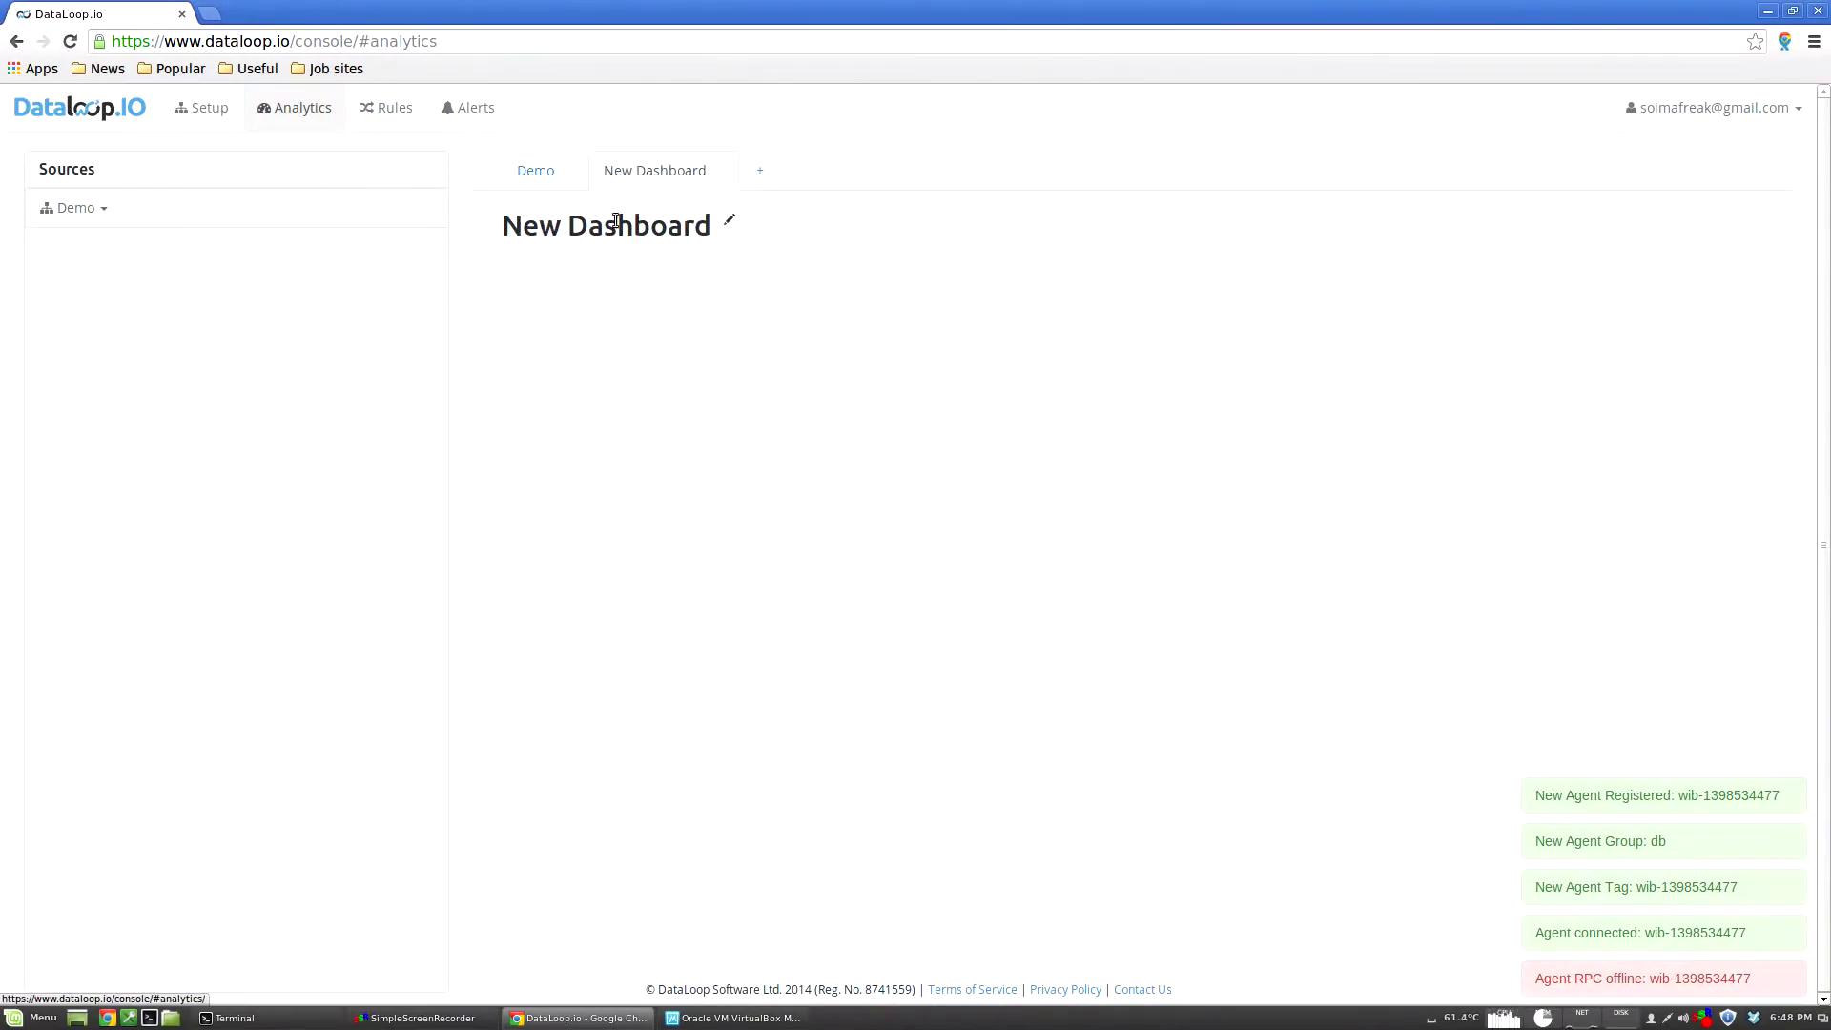
click(616, 220)
text(Bob)
key(Return)
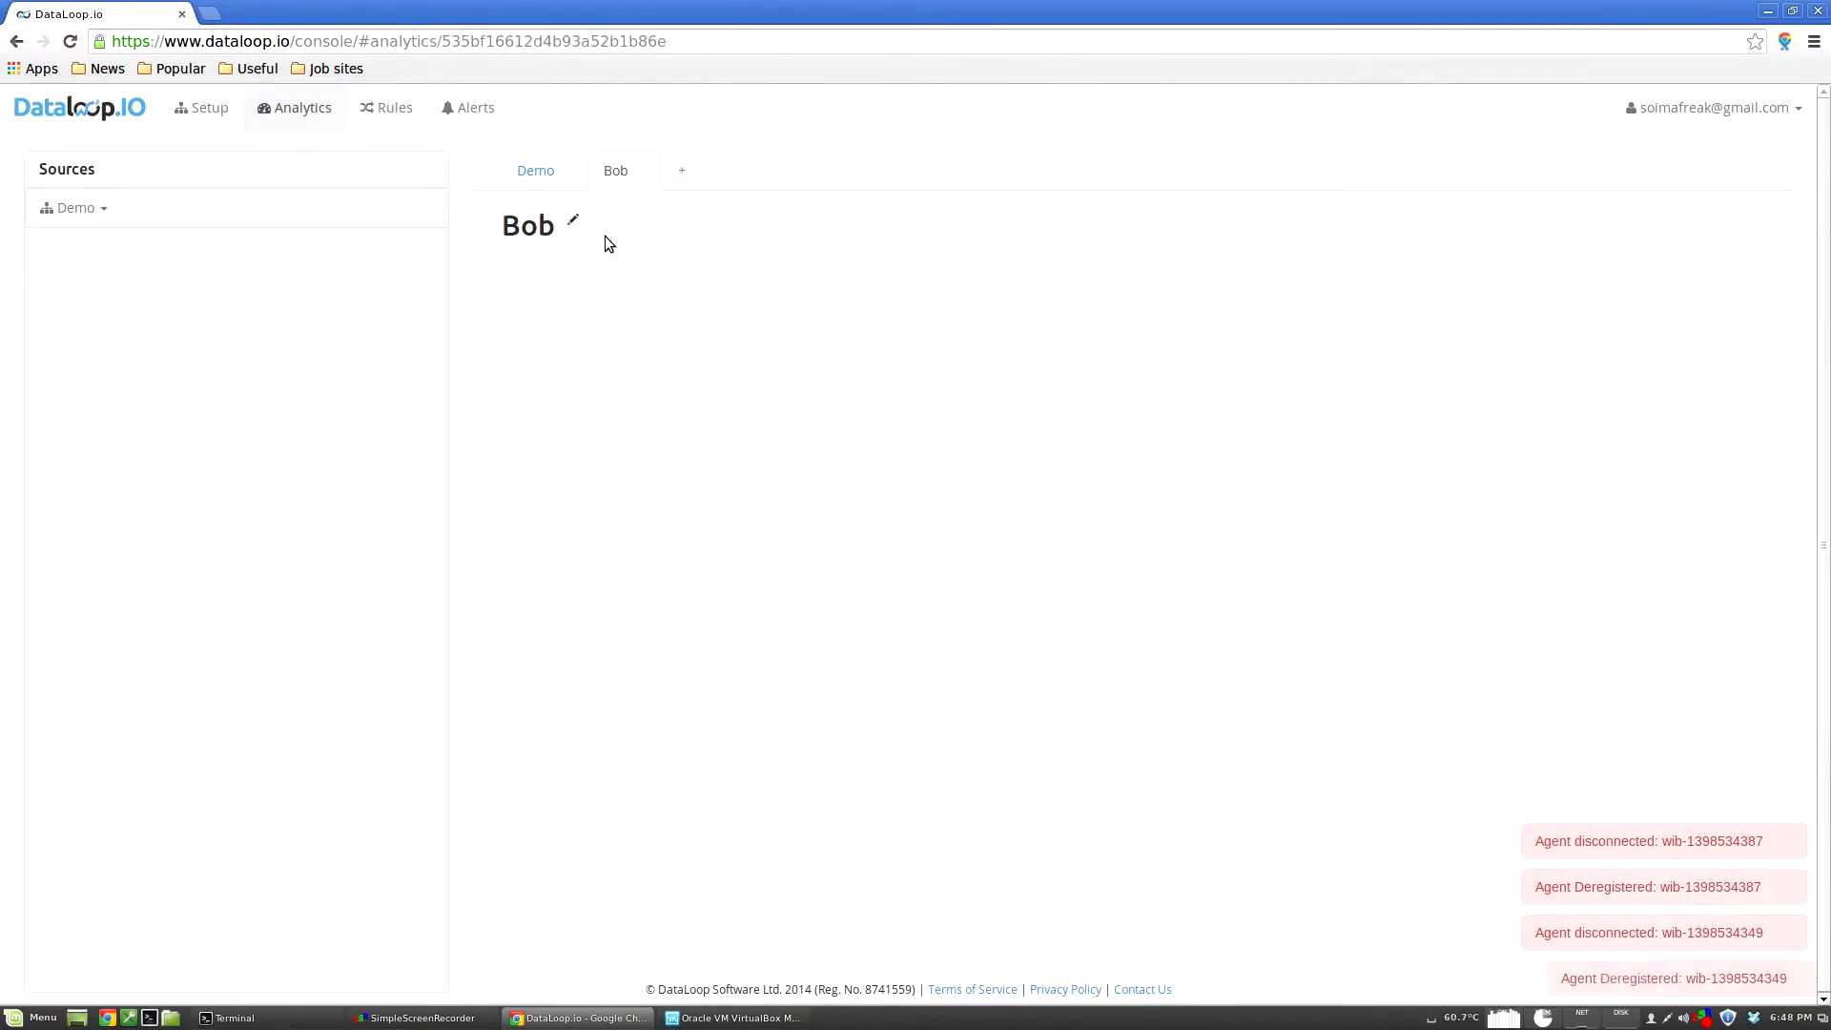
click(105, 211)
click(109, 250)
click(115, 287)
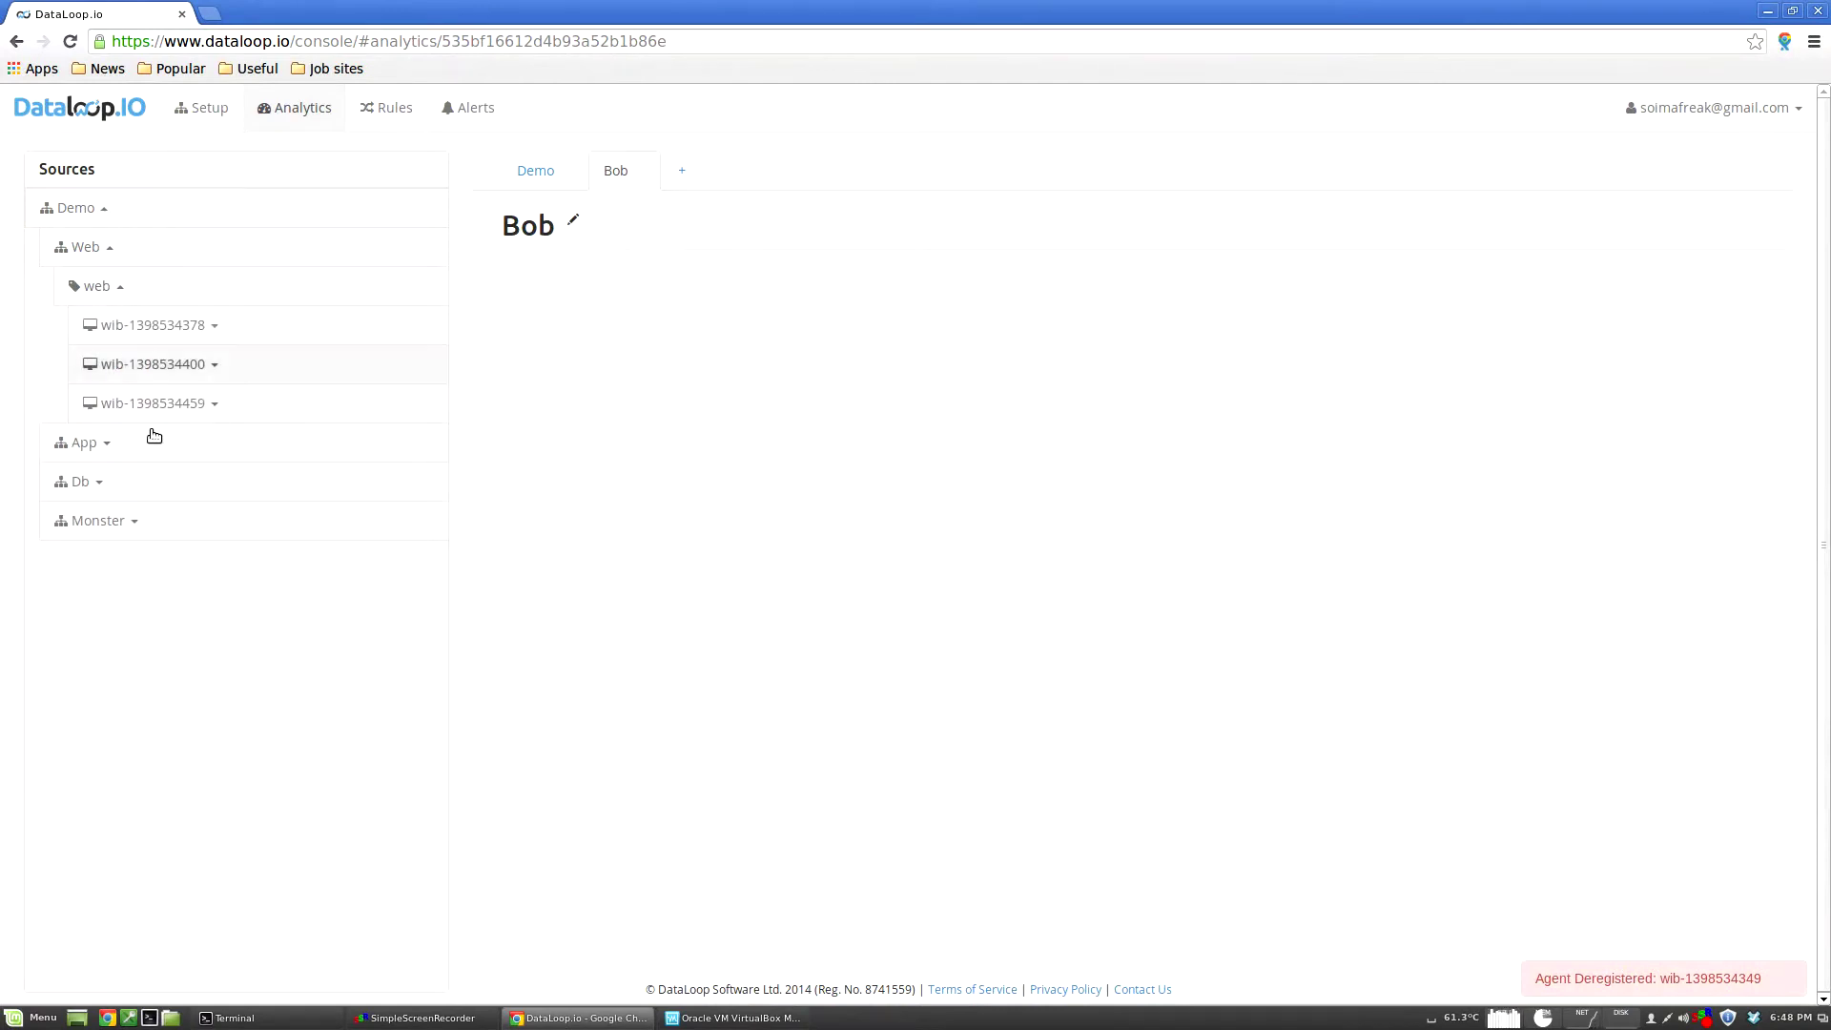
click(112, 446)
click(112, 485)
click(105, 713)
click(119, 757)
scroll(245, 501, down, 1)
scroll(245, 500, up, 1)
click(136, 327)
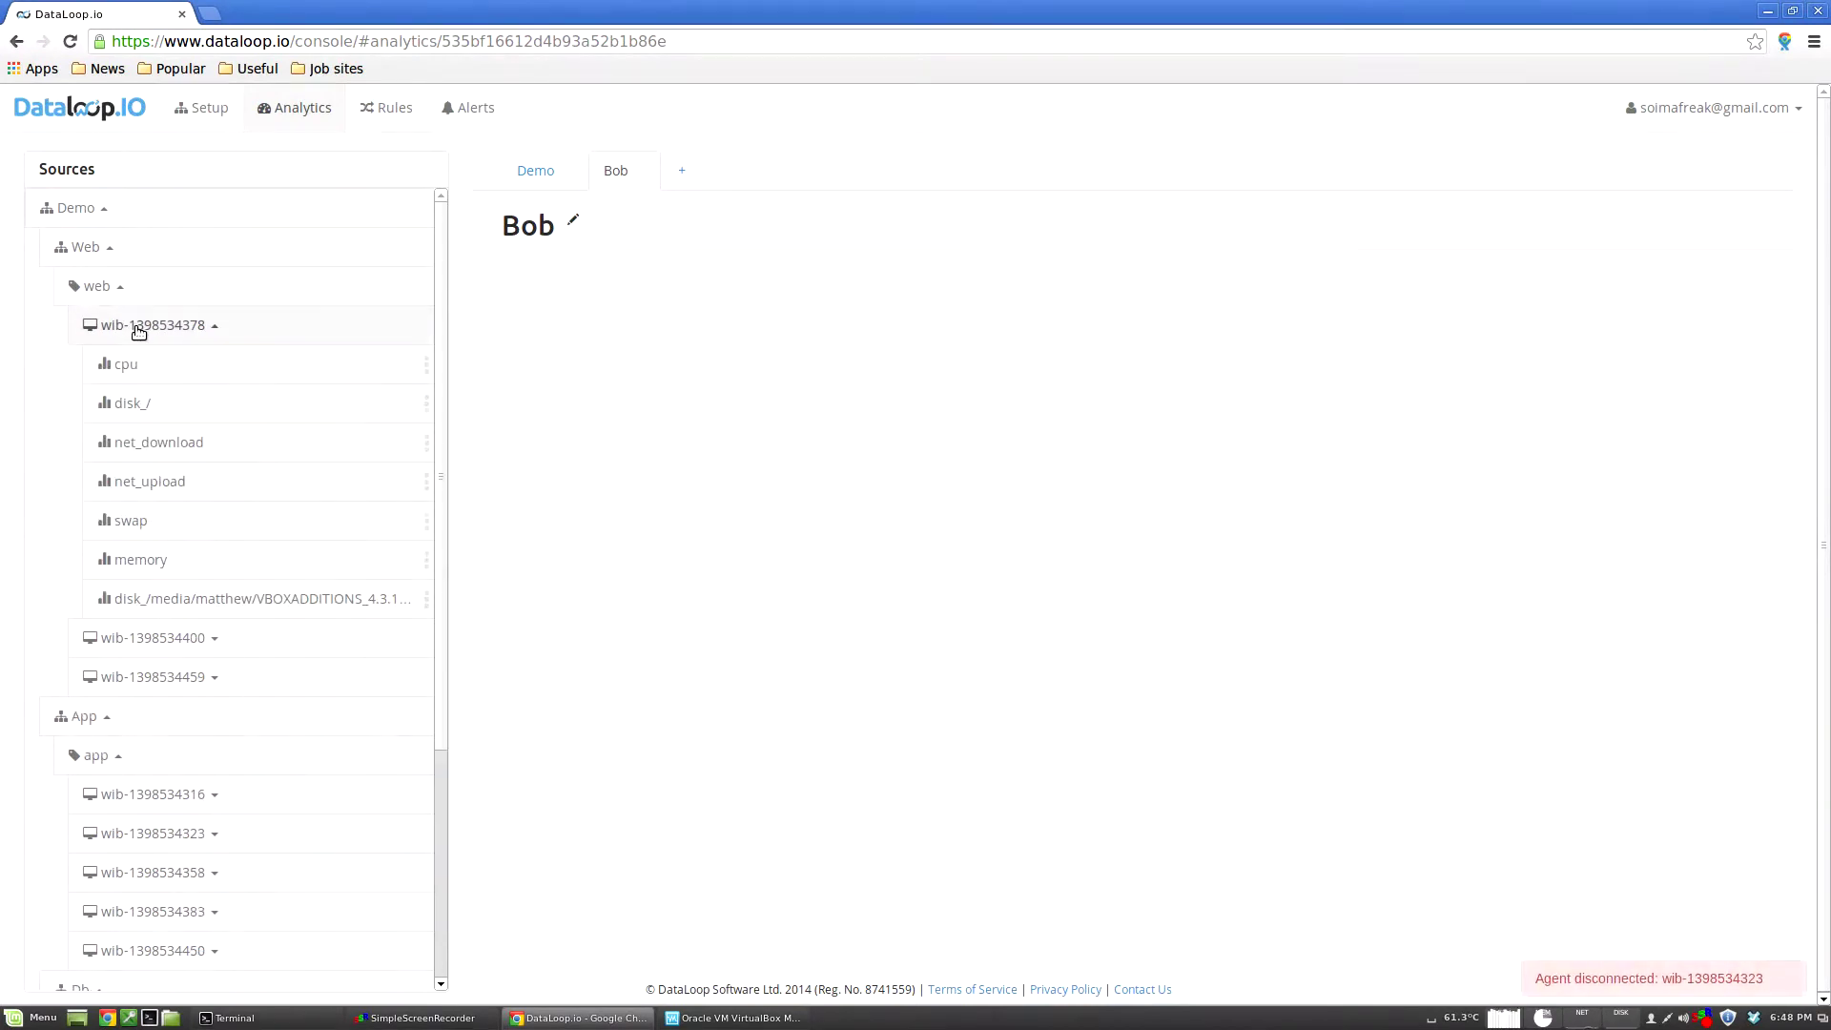
drag(107, 367, 563, 318)
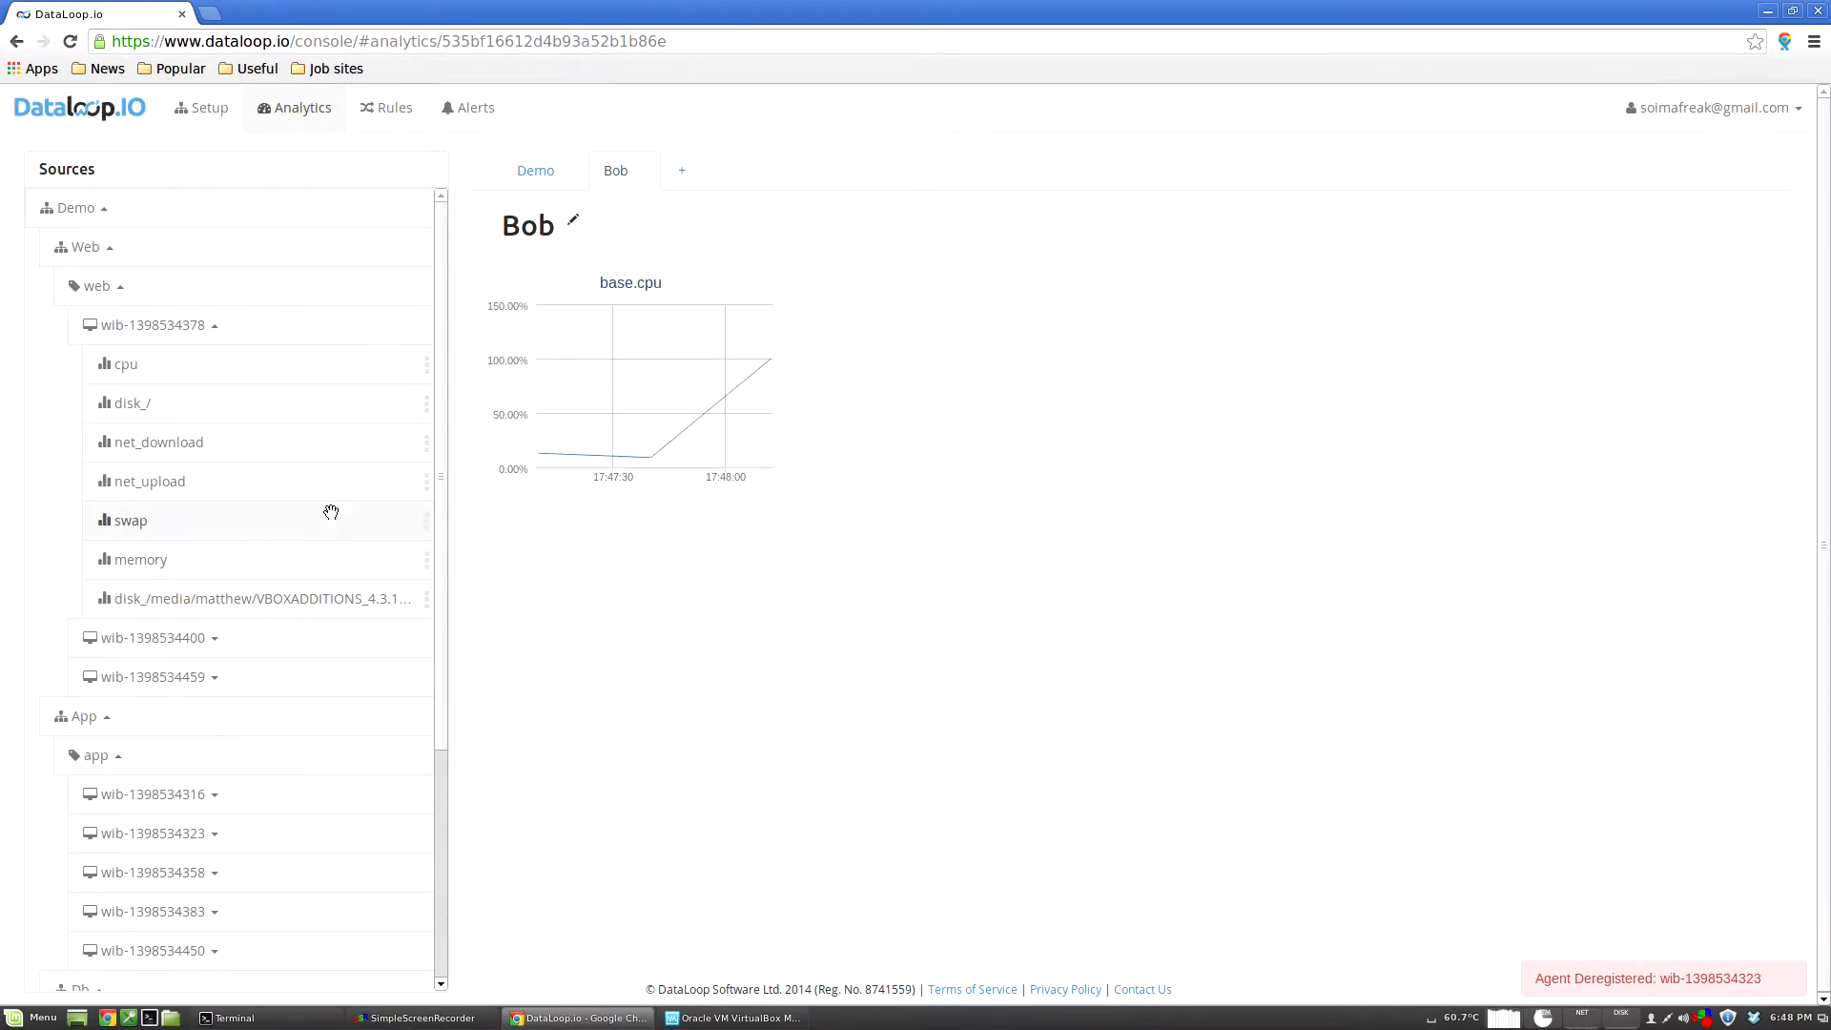
scroll(288, 599, down, 4)
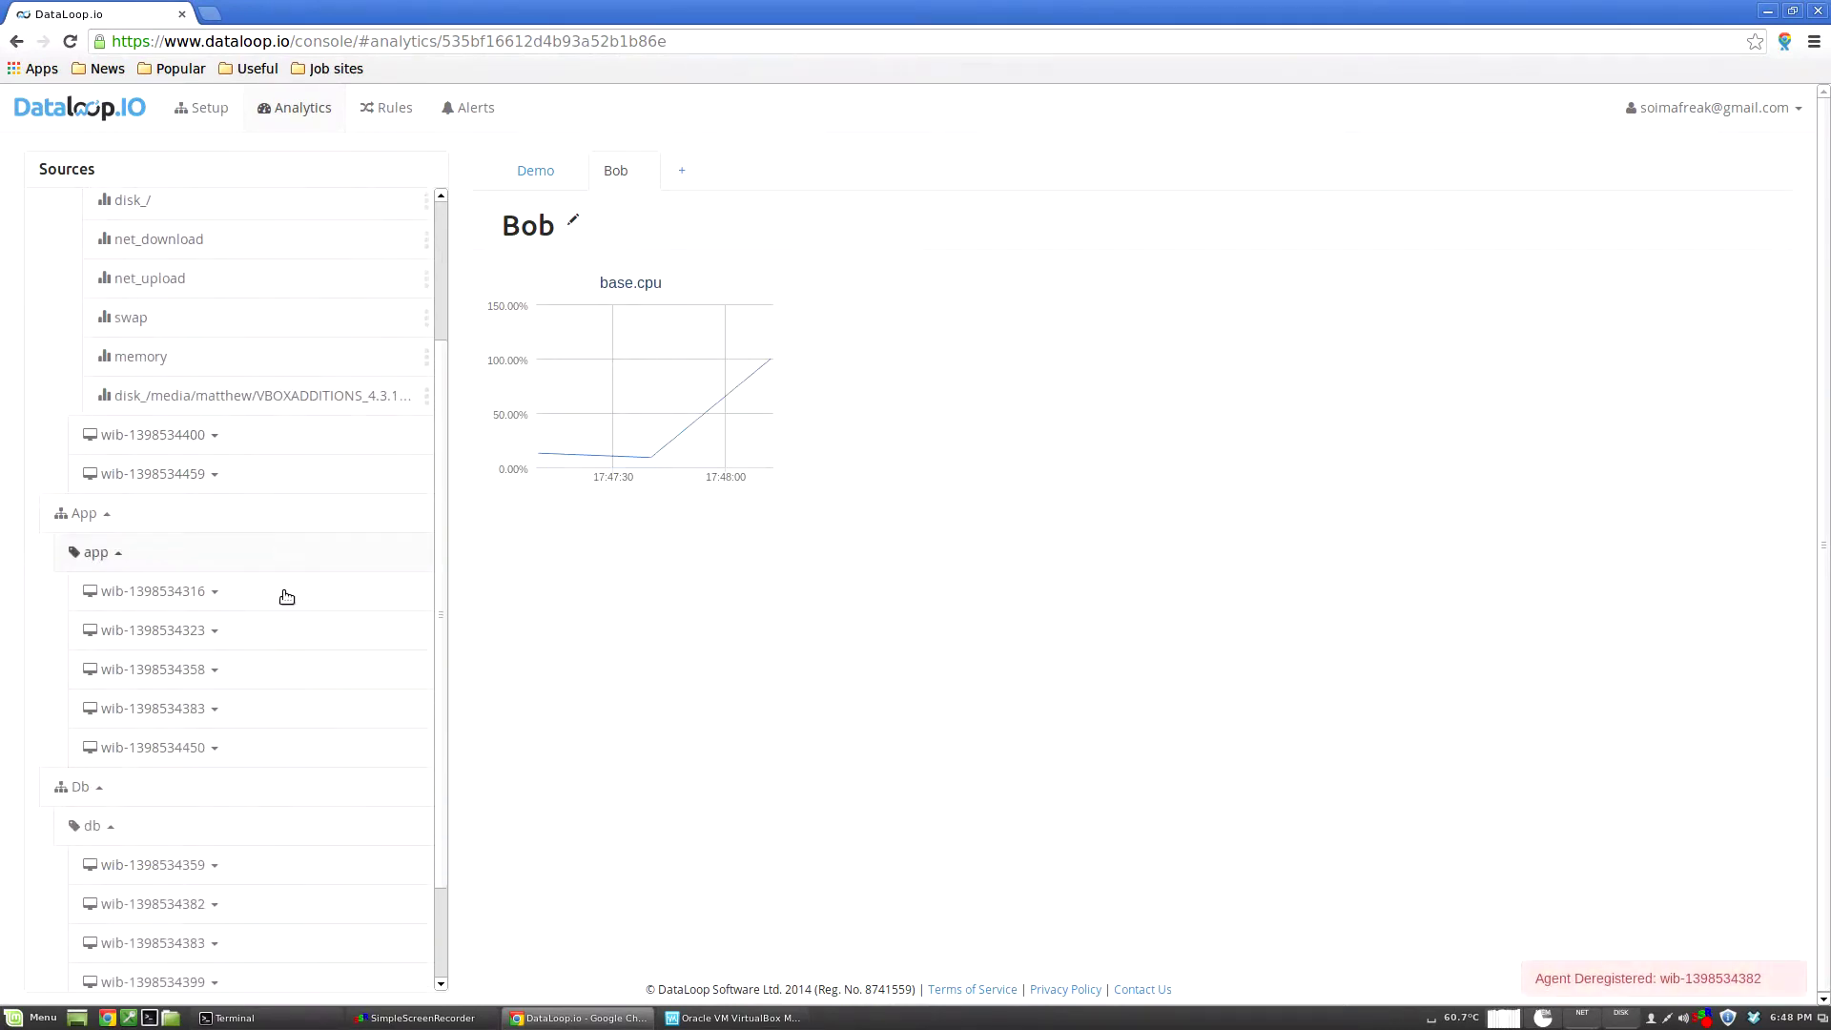
click(153, 591)
scroll(276, 610, down, 2)
drag(141, 763, 584, 629)
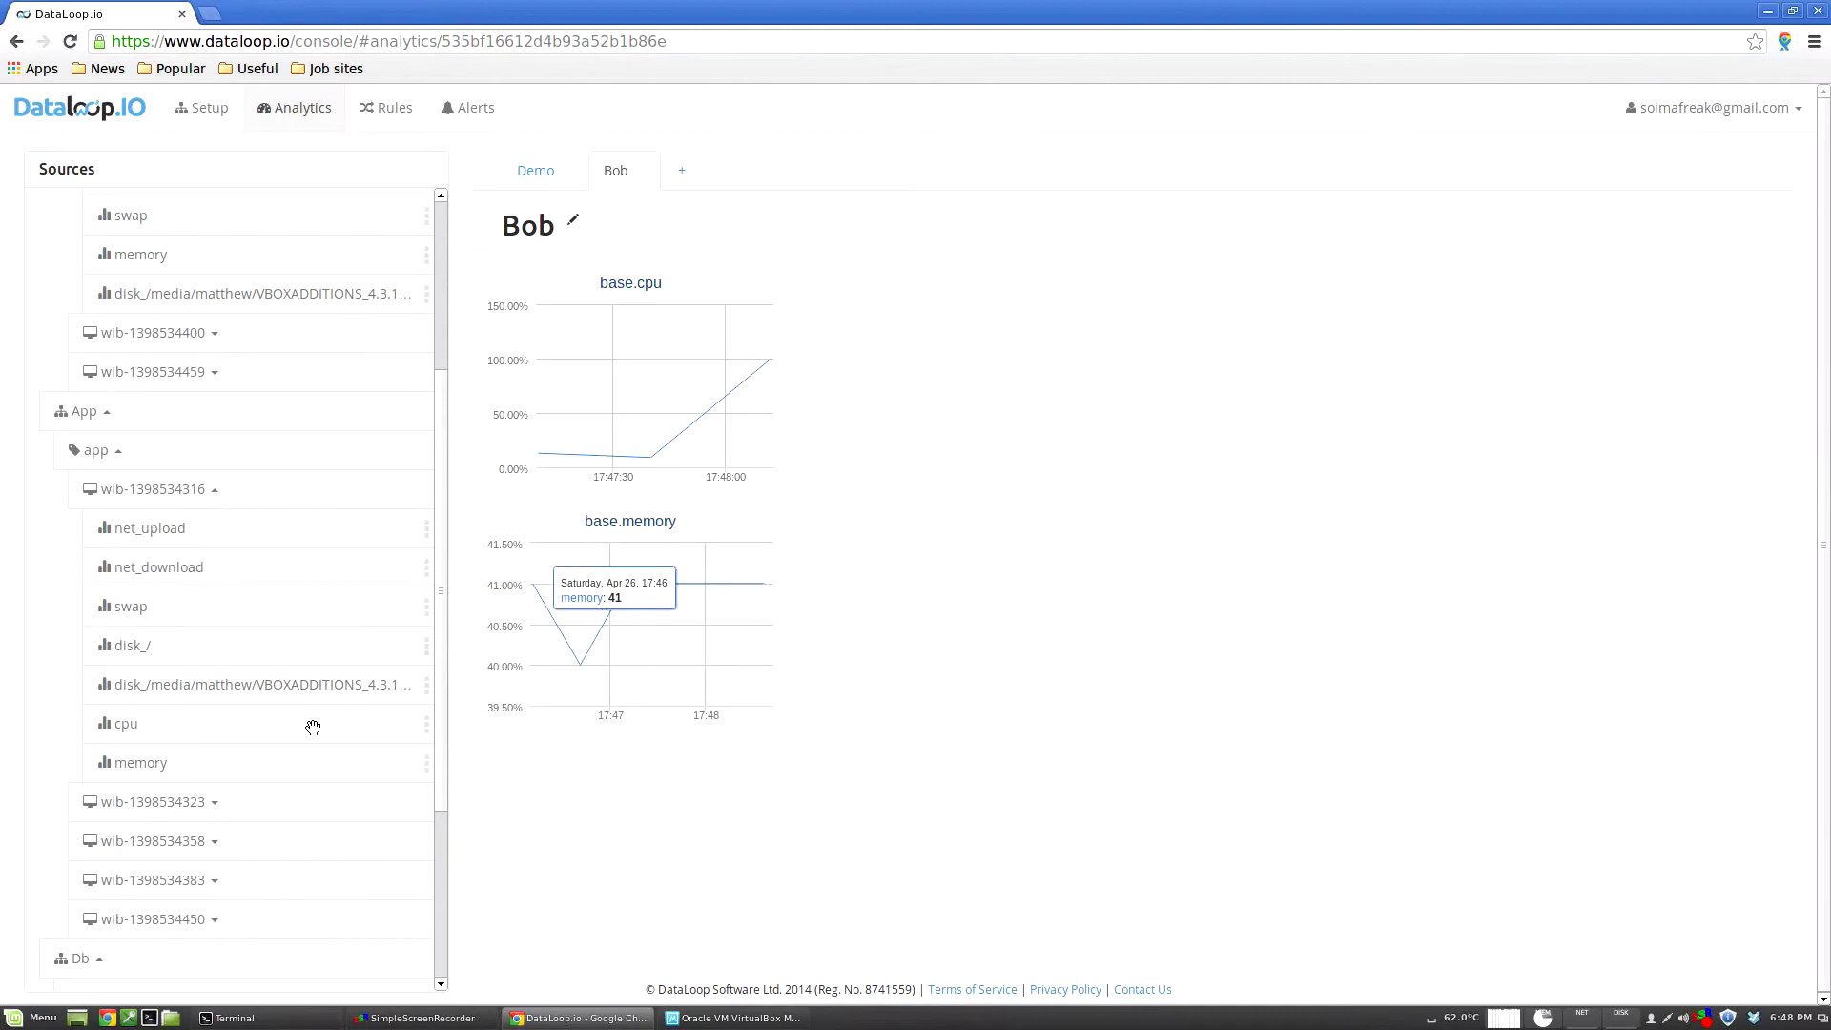
scroll(286, 791, down, 1)
scroll(290, 798, down, 5)
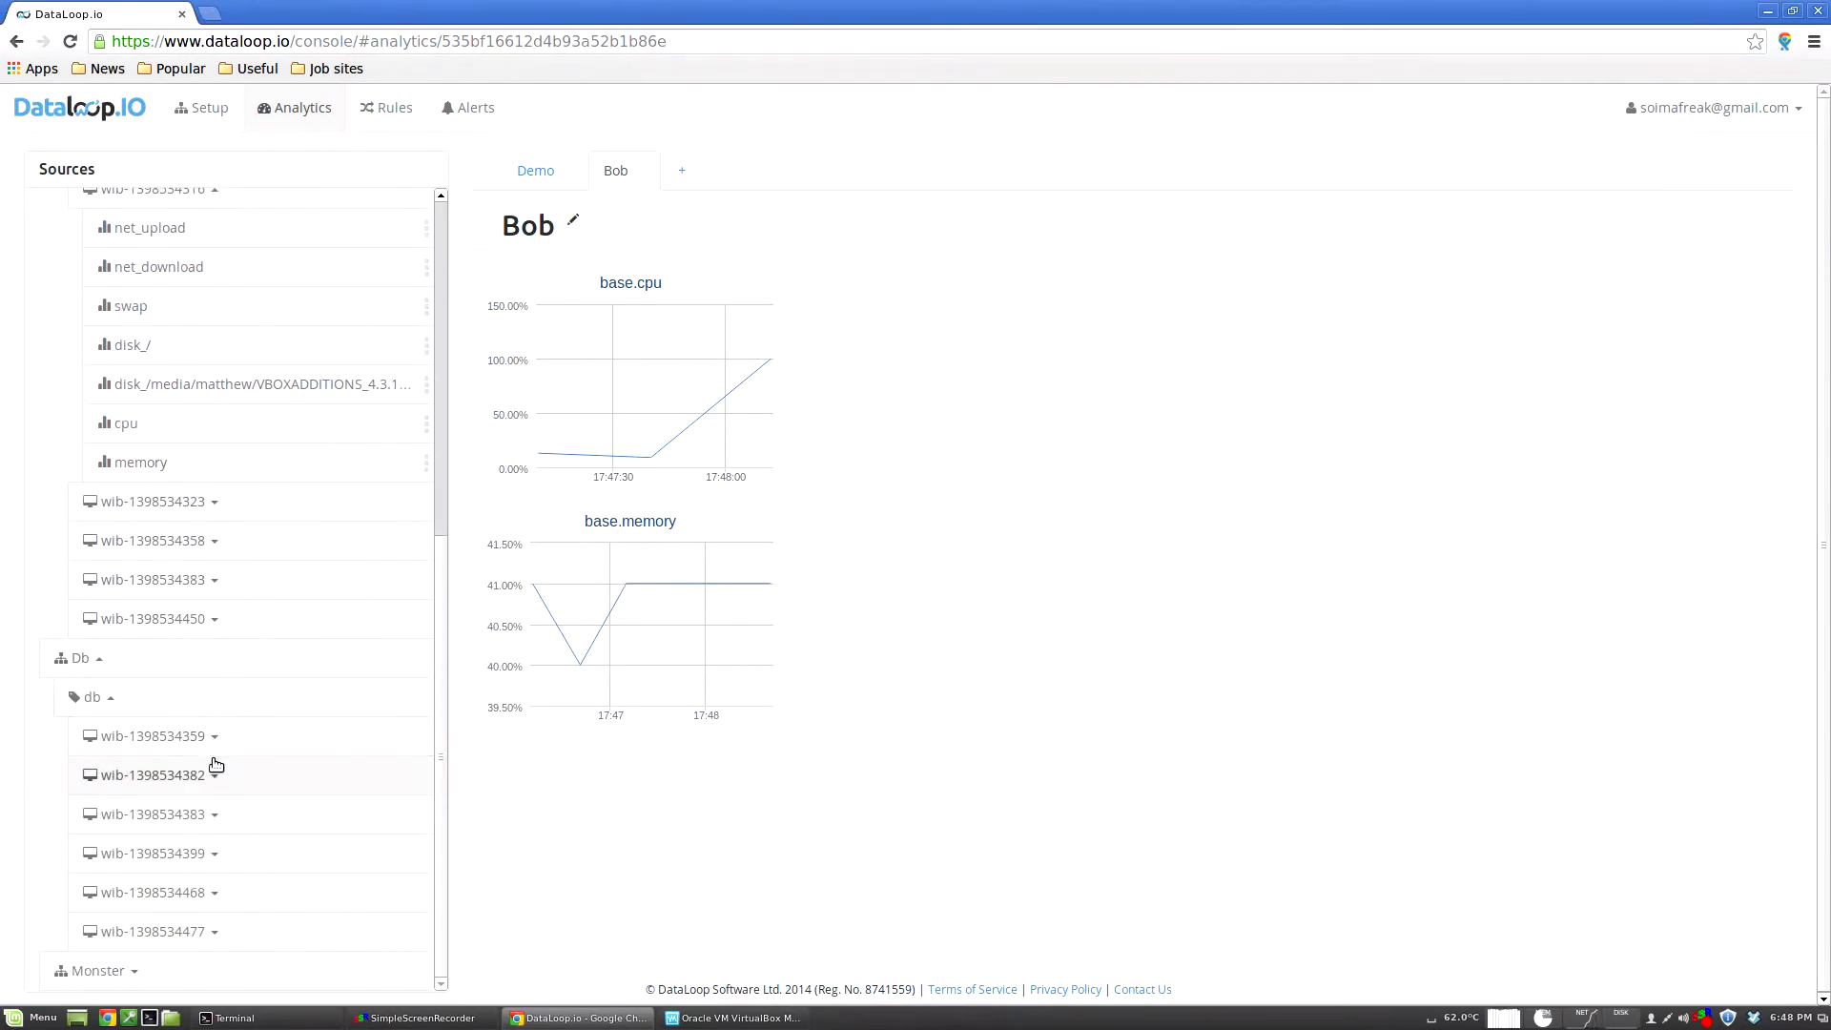
click(203, 741)
scroll(208, 758, down, 4)
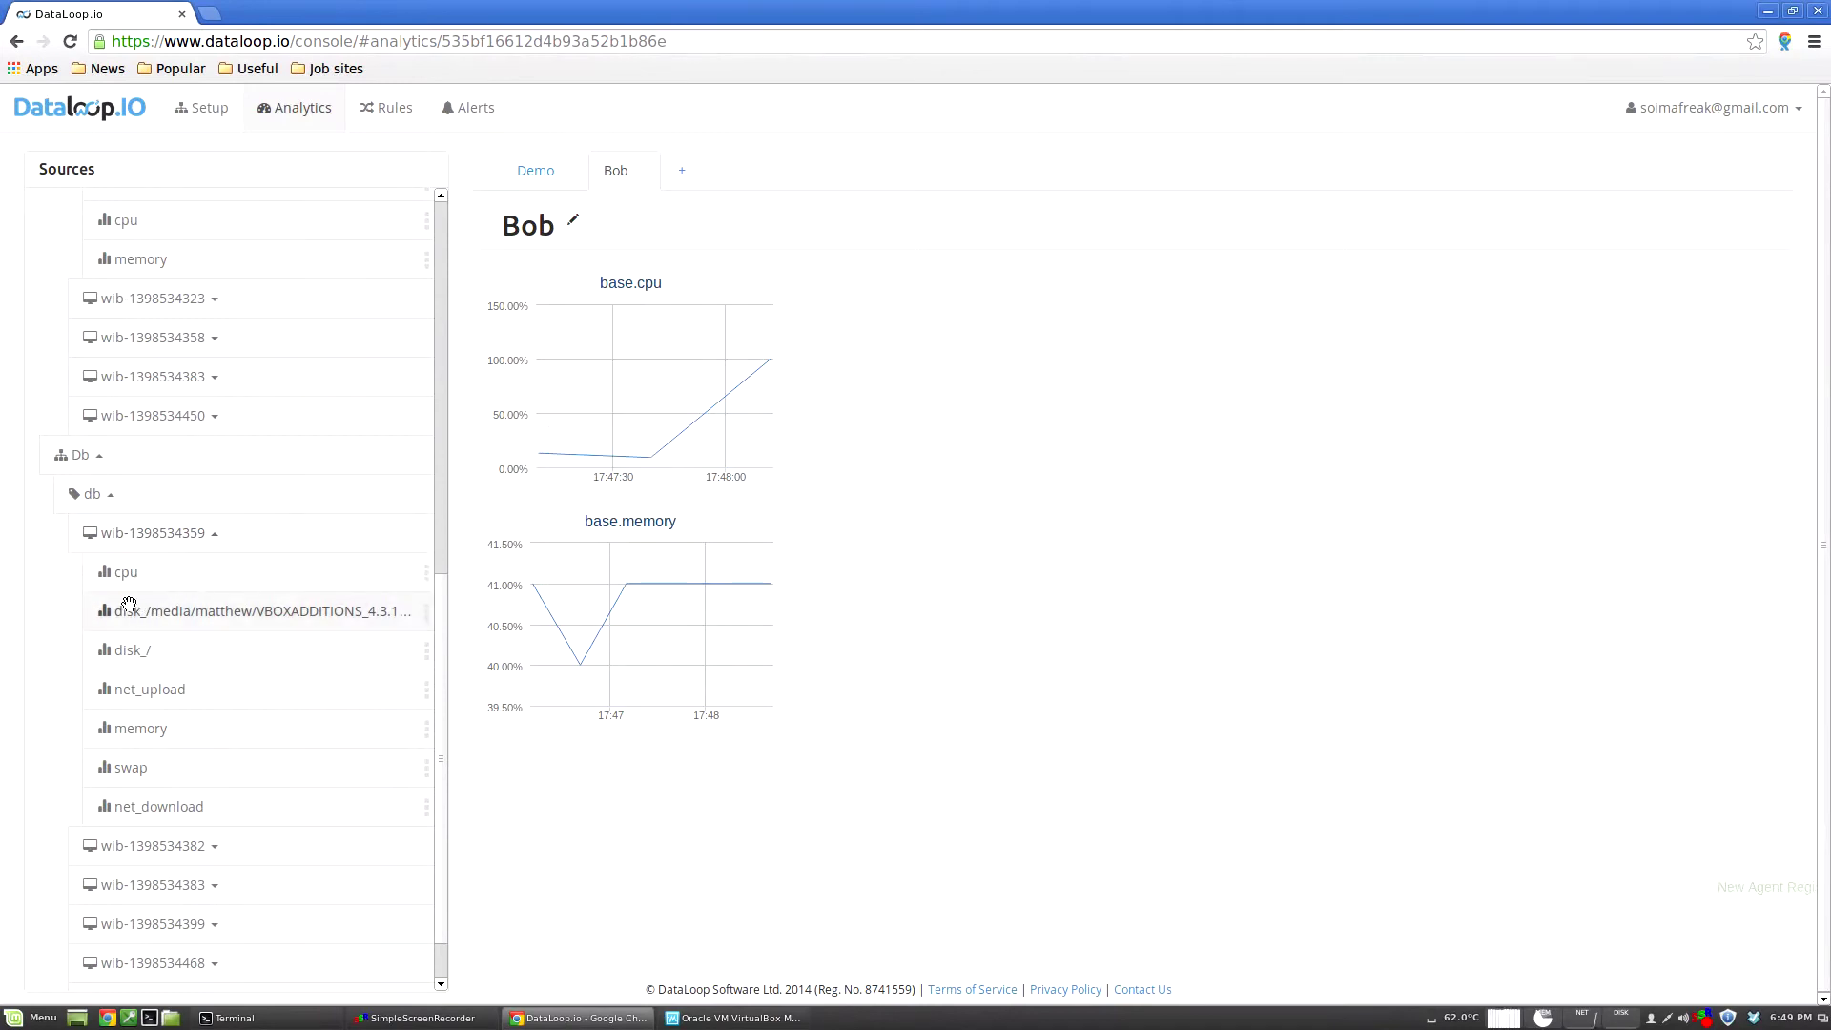
drag(126, 573, 942, 341)
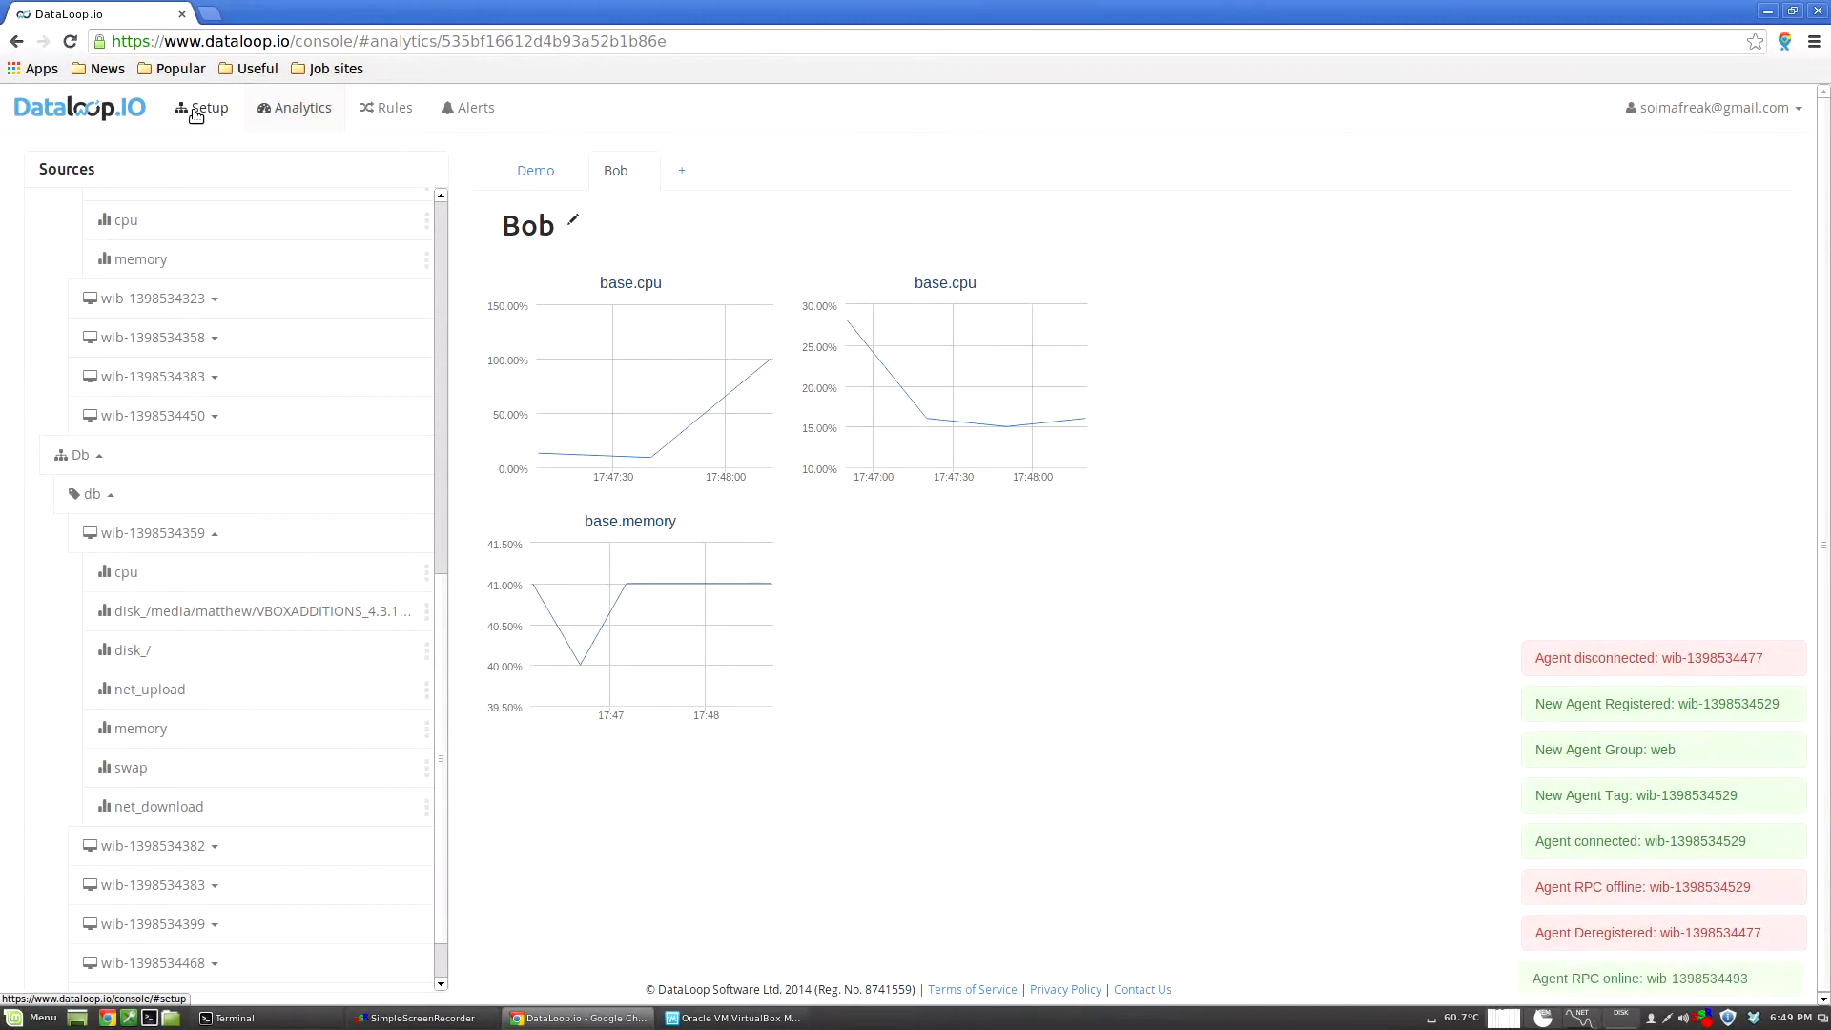
Step: Return to Setup and look through the list of connected sources
click(195, 112)
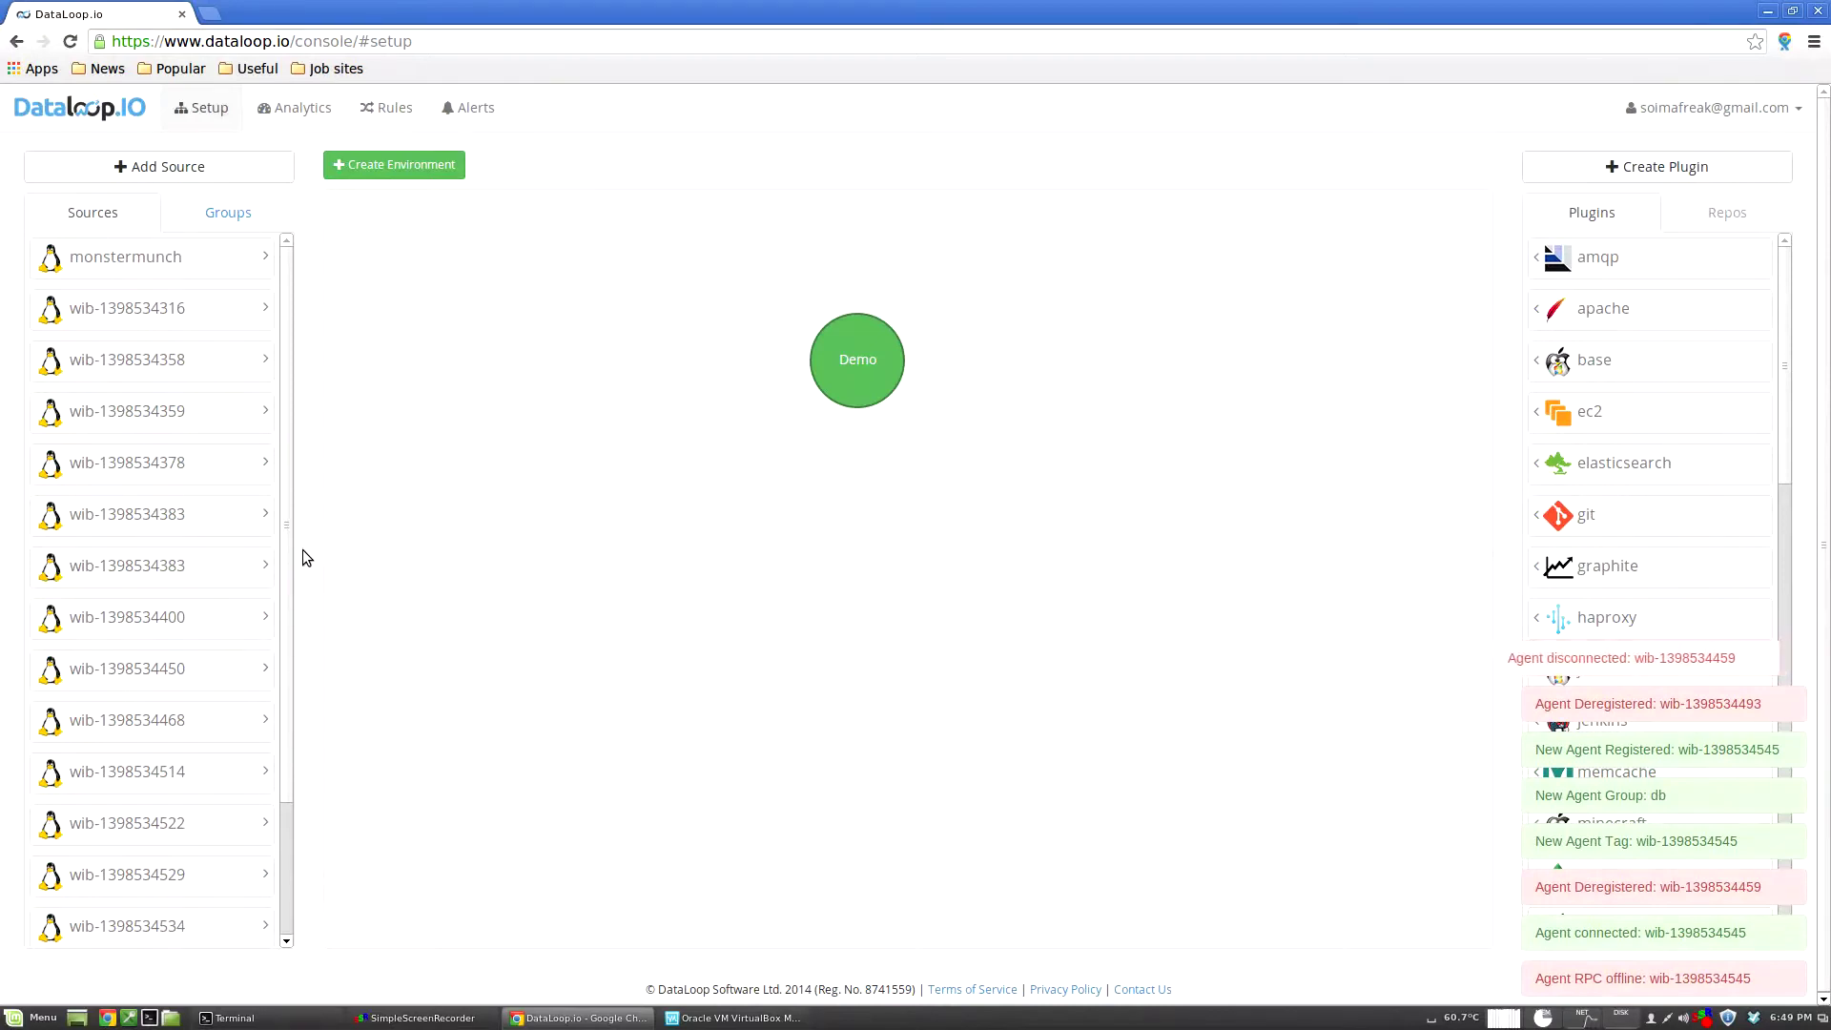
scroll(215, 419, down, 3)
scroll(216, 432, up, 2)
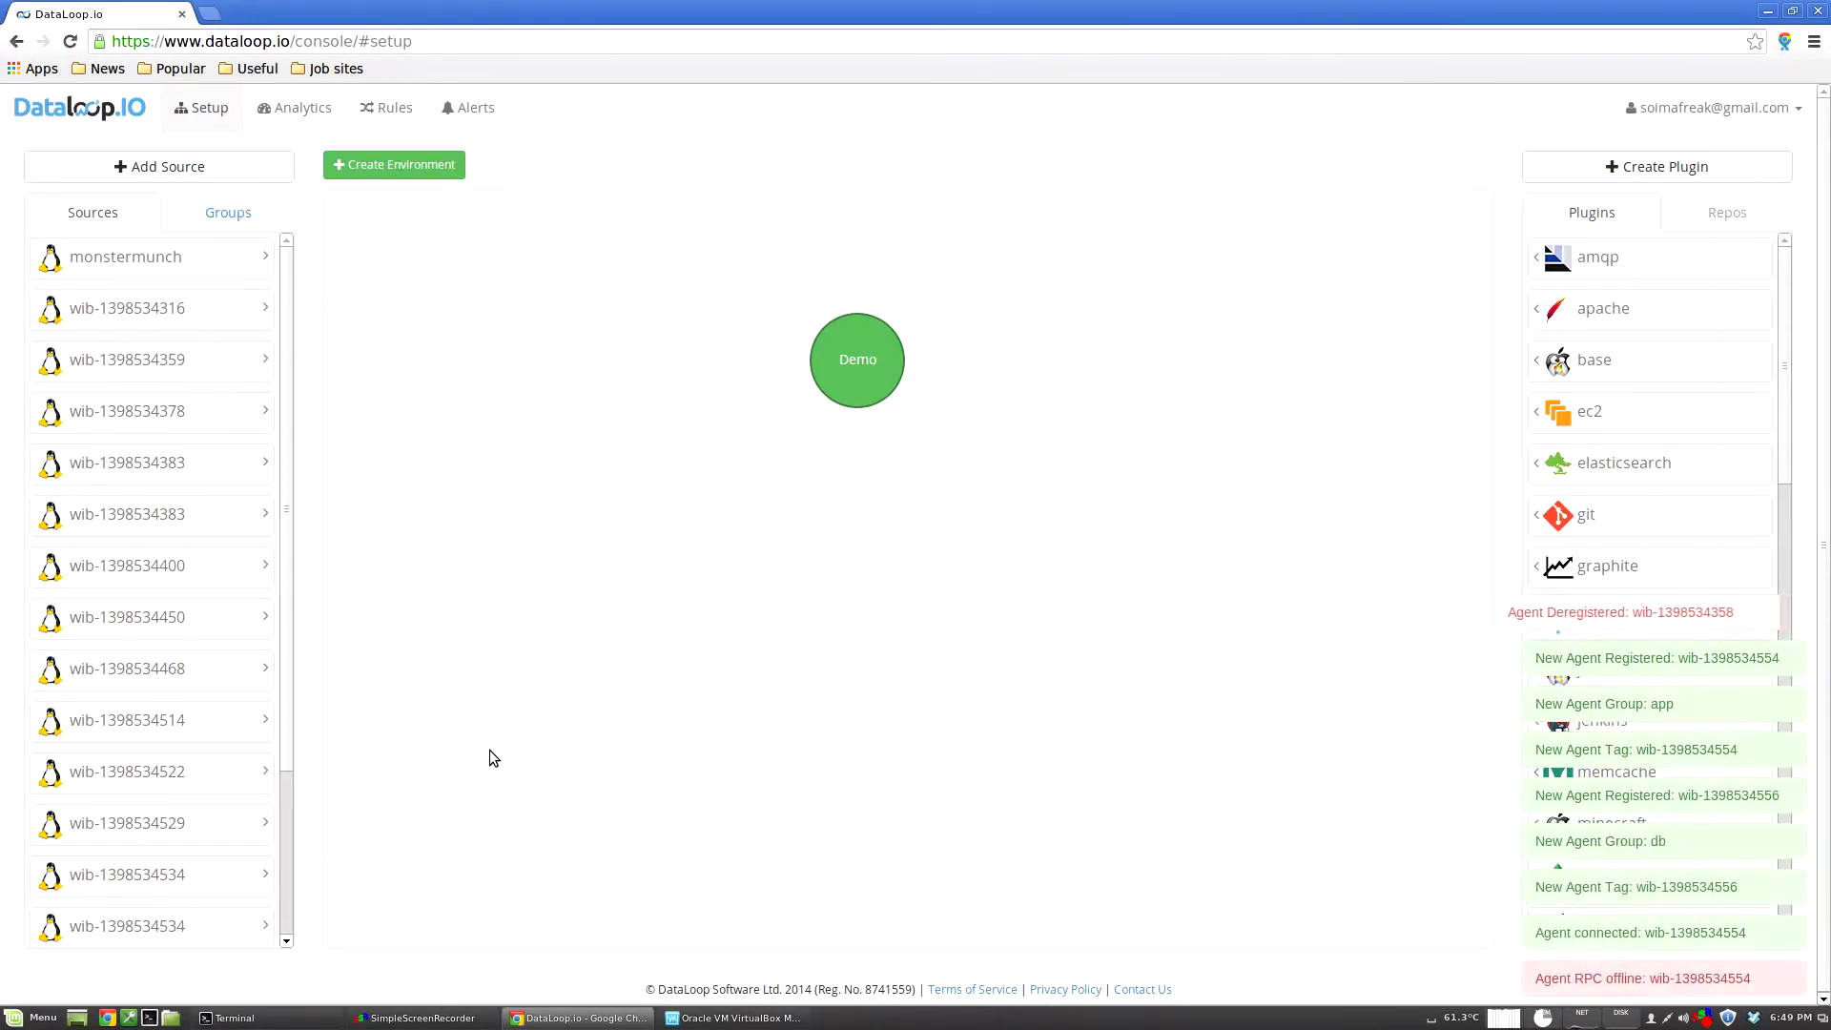
Step: Switch to the terminal, stop the stress script in the sessions from the third to the last, and return to the second session's output
click(324, 1017)
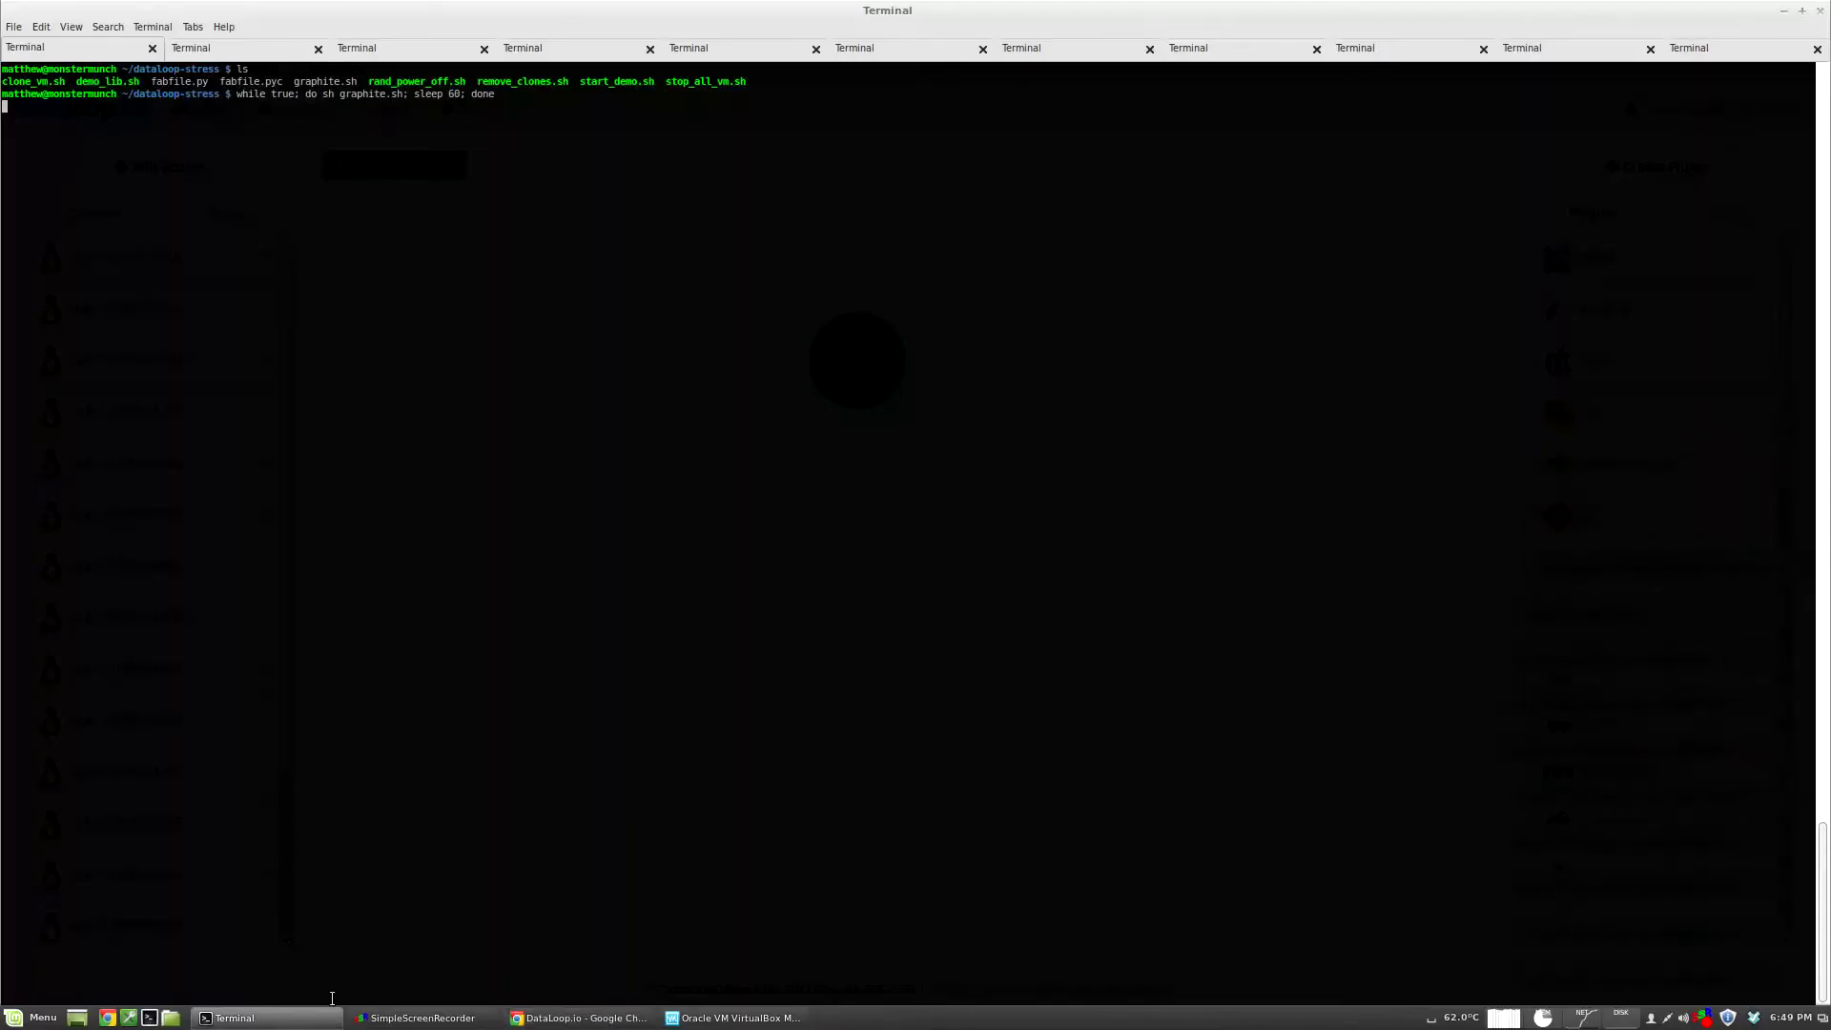
key(ctrl+Page_Down)
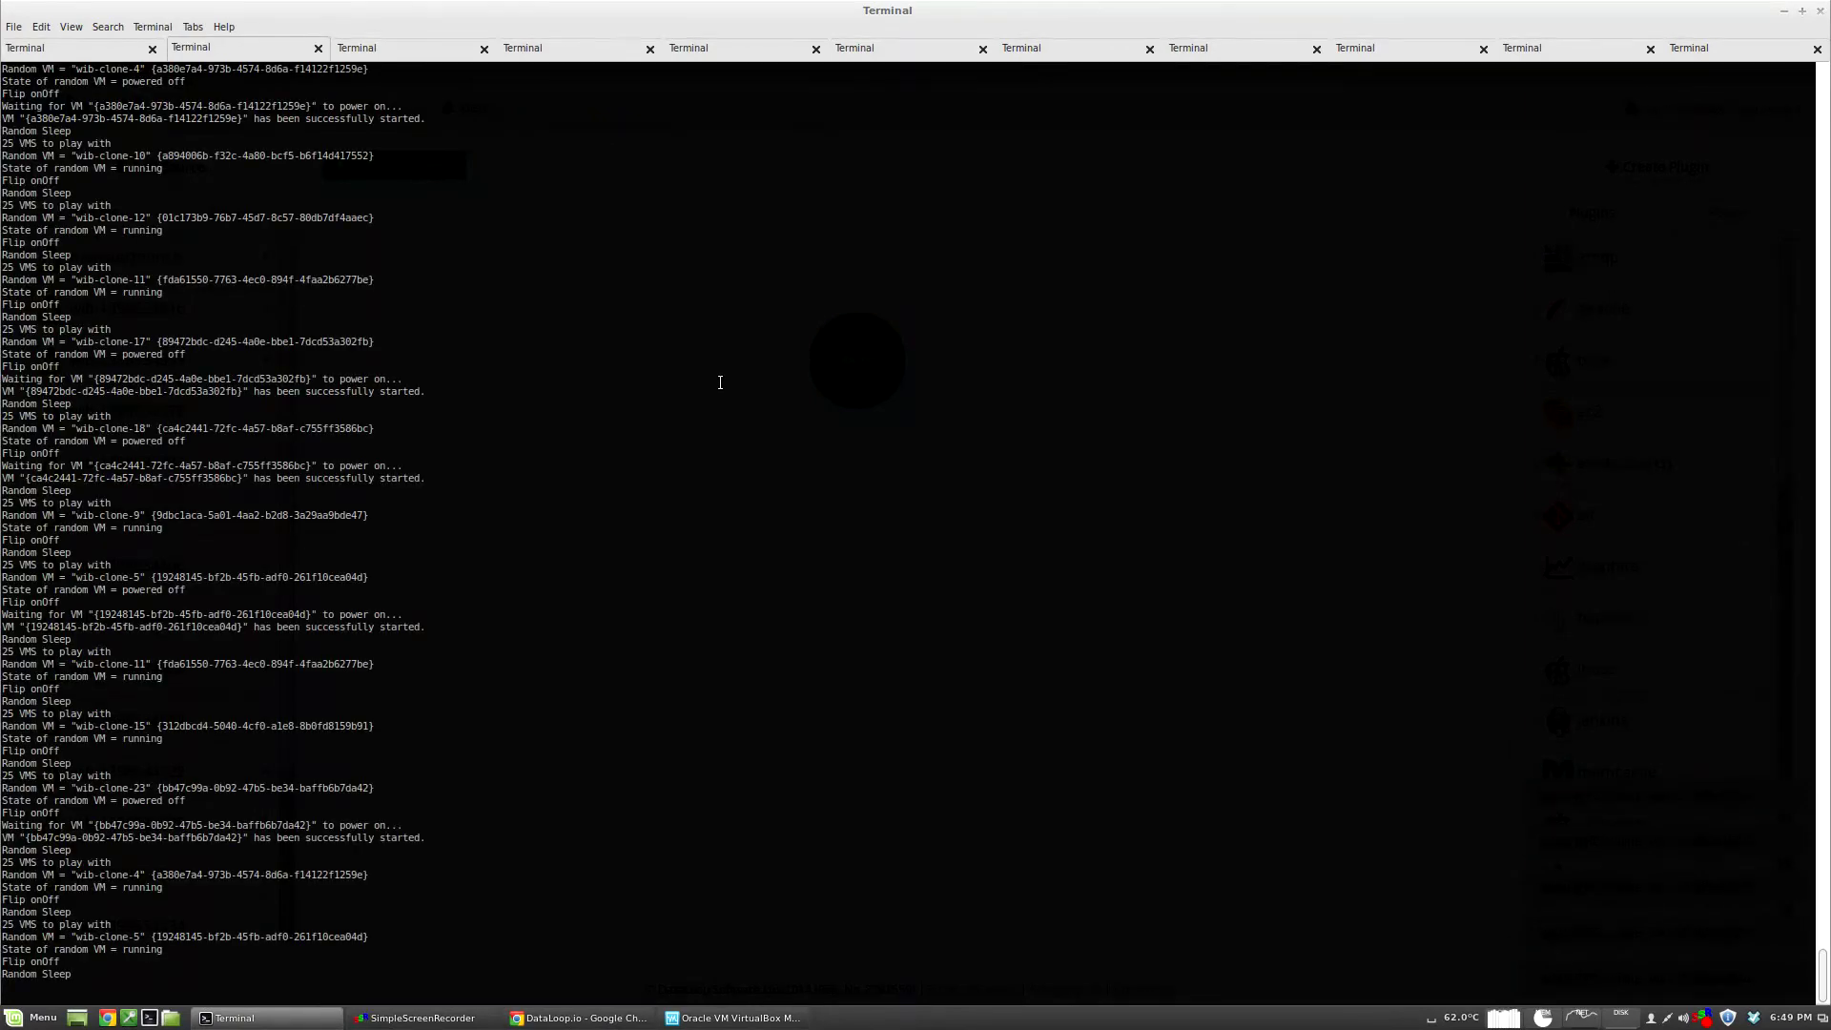
key(ctrl+Page_Down)
key(ctrl+c)
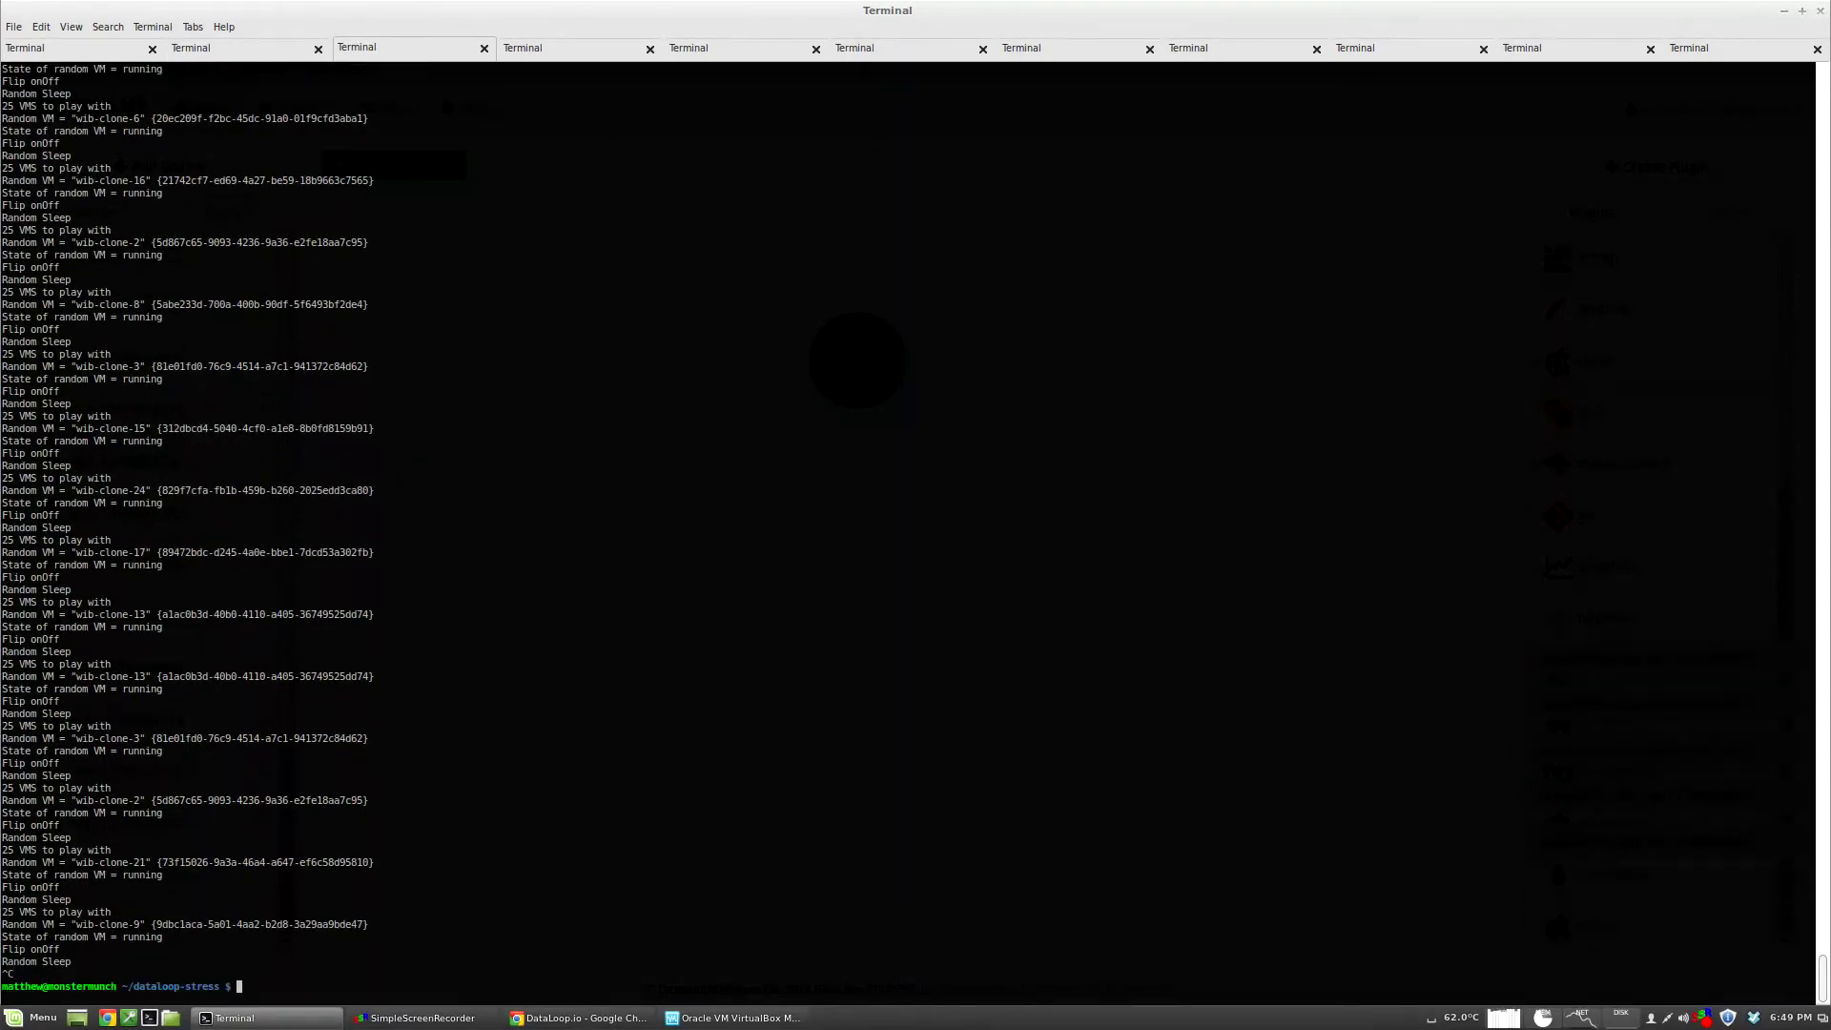
key(ctrl+Page_Down)
key(ctrl+c)
key(ctrl+Page_Down)
key(ctrl+Page_Down)
key(ctrl+c)
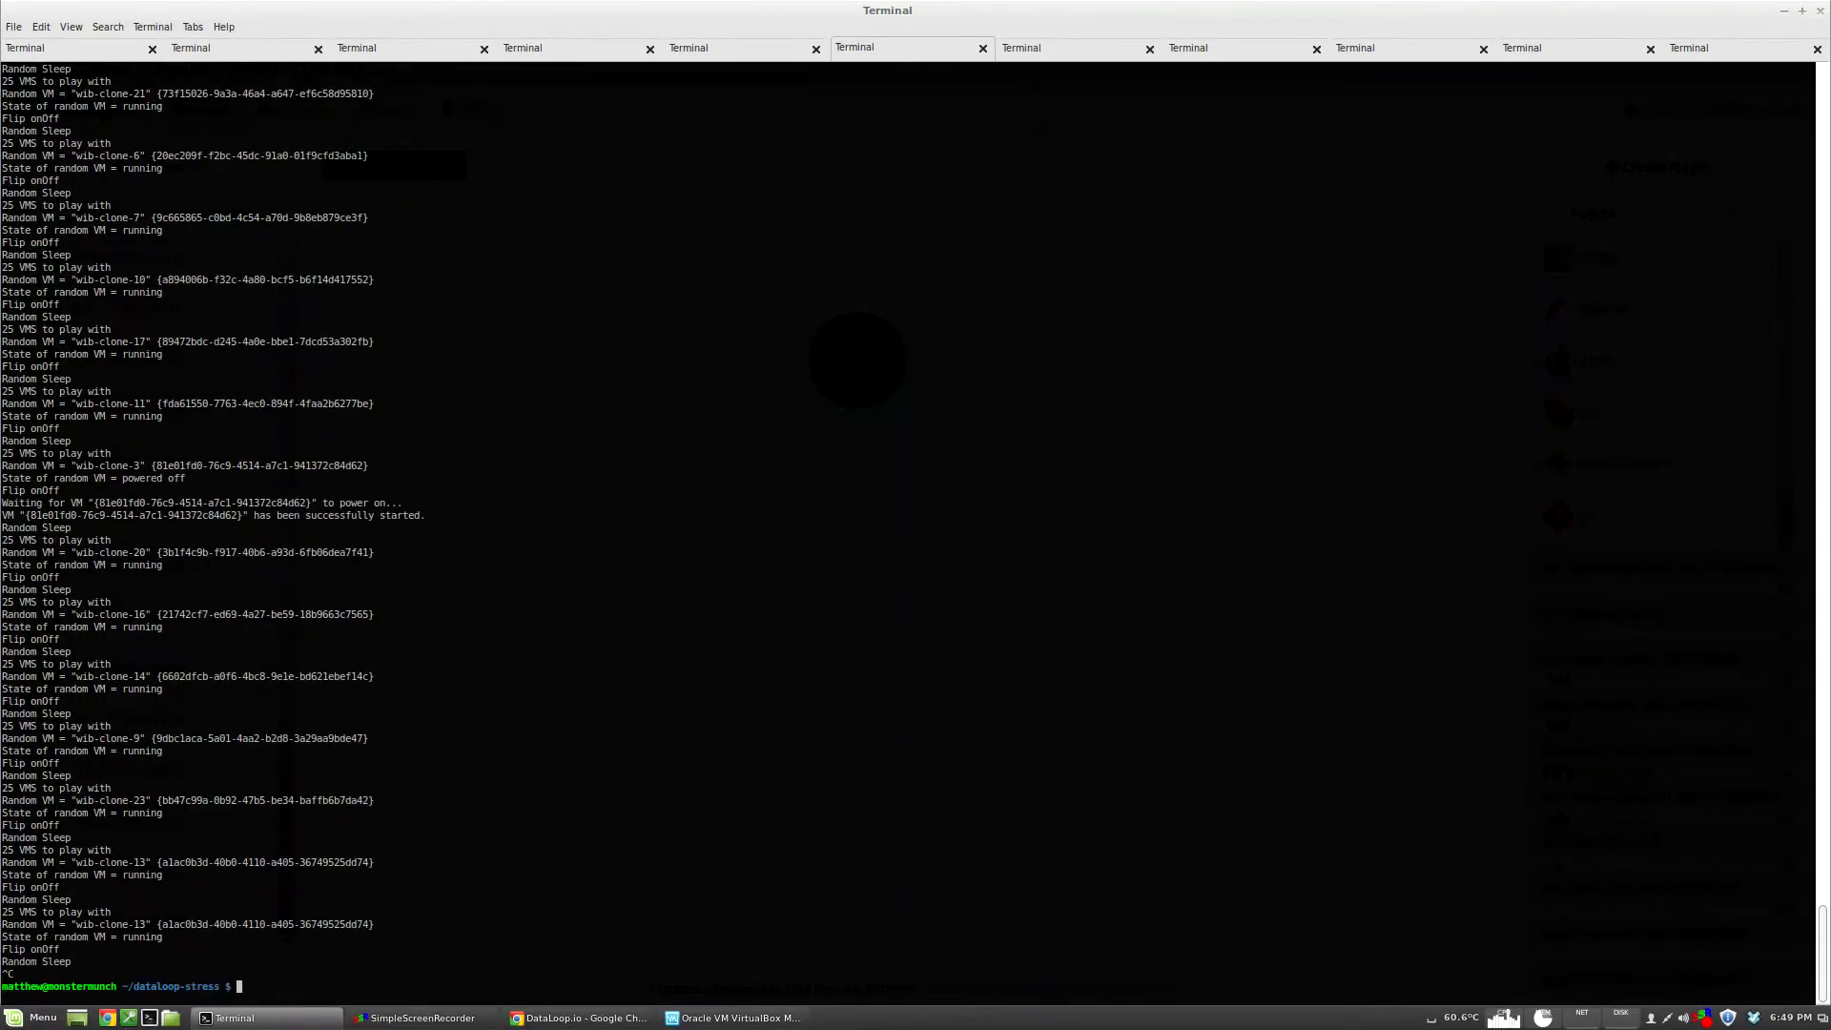
key(ctrl+Page_Down)
key(ctrl+c)
key(ctrl+Page_Down)
key(ctrl+c)
key(ctrl+Page_Down)
key(ctrl+c)
key(ctrl+Page_Down)
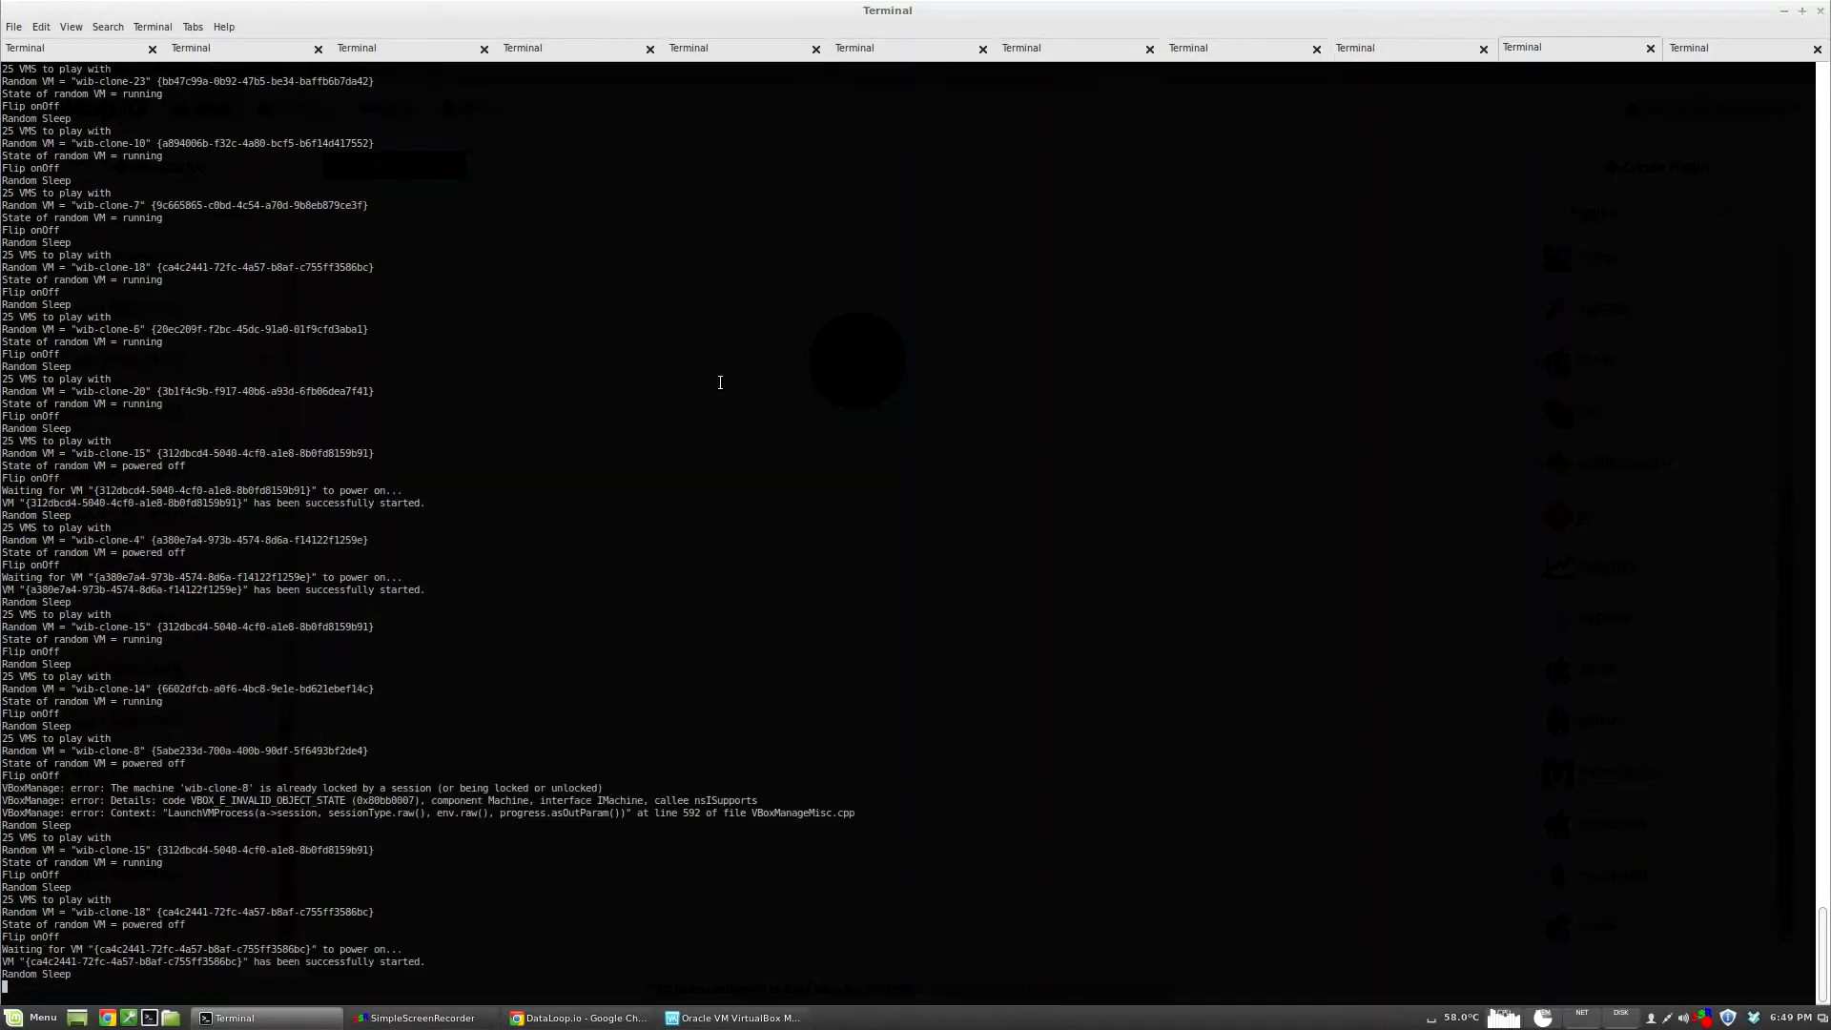
key(ctrl+c)
key(ctrl+Page_Down)
key(ctrl+c)
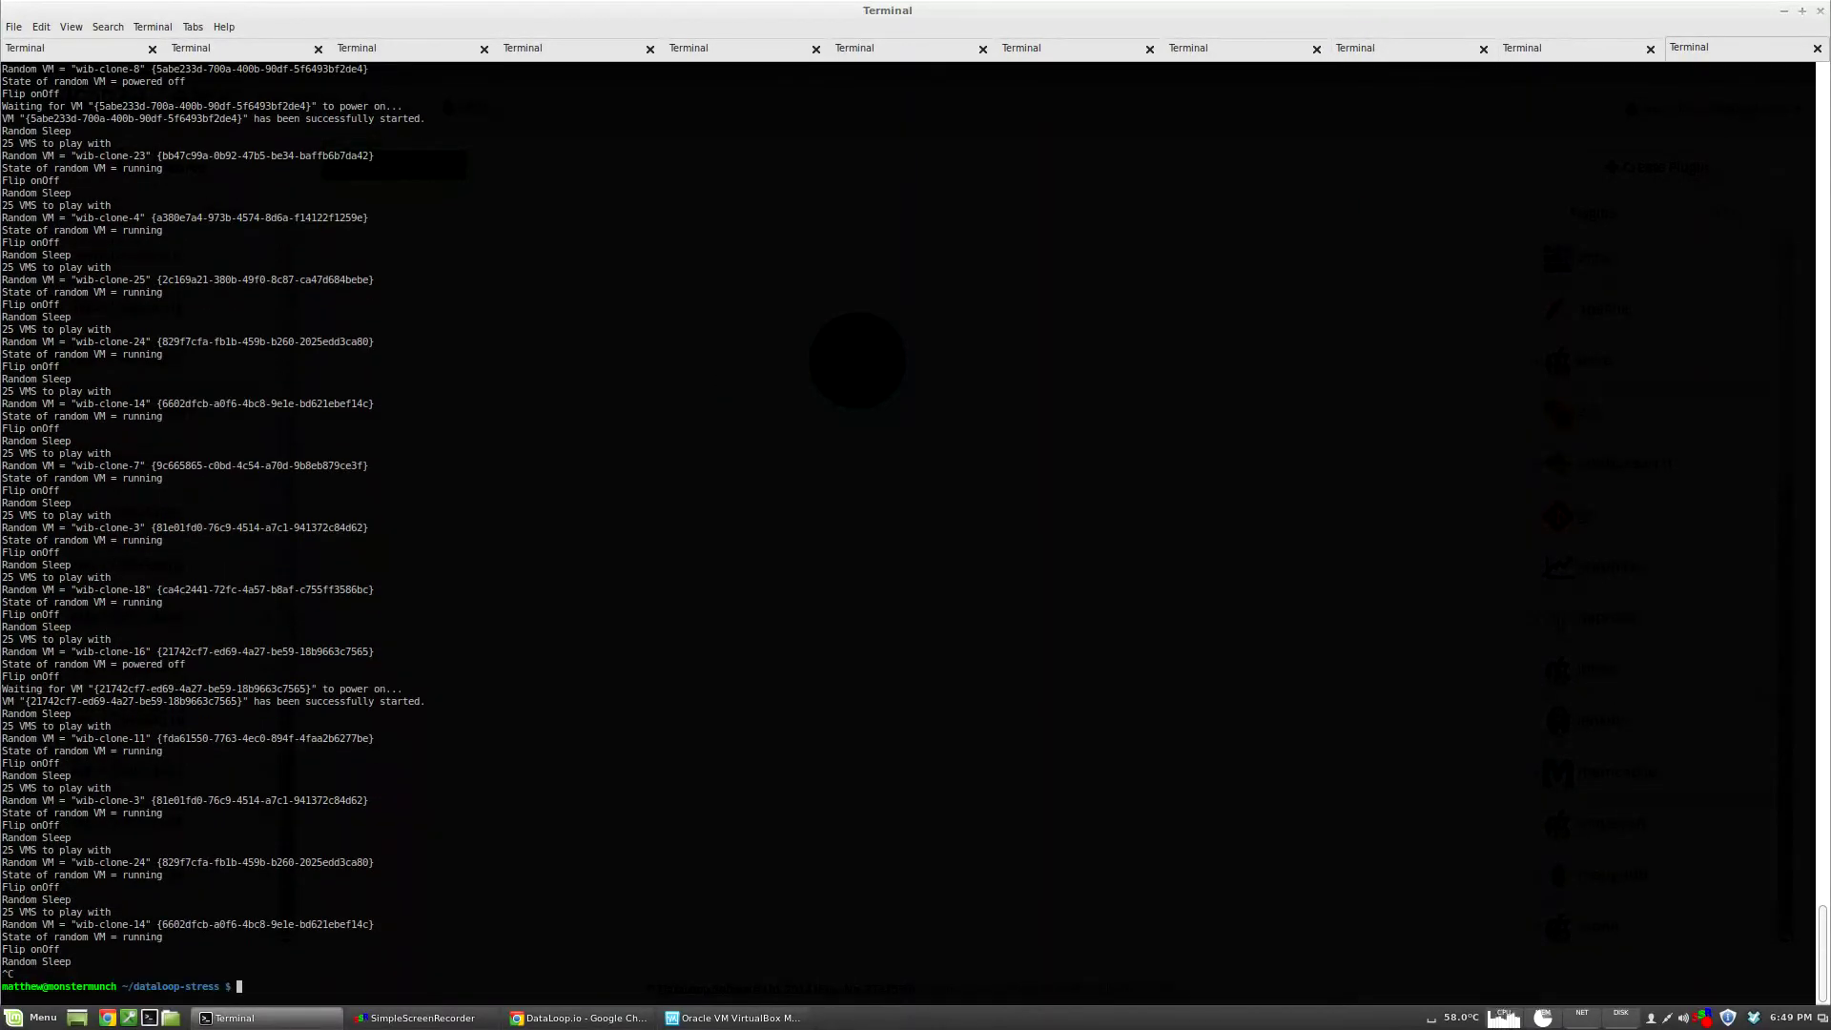
key(ctrl+Page_Down)
key(ctrl+Page_Down)
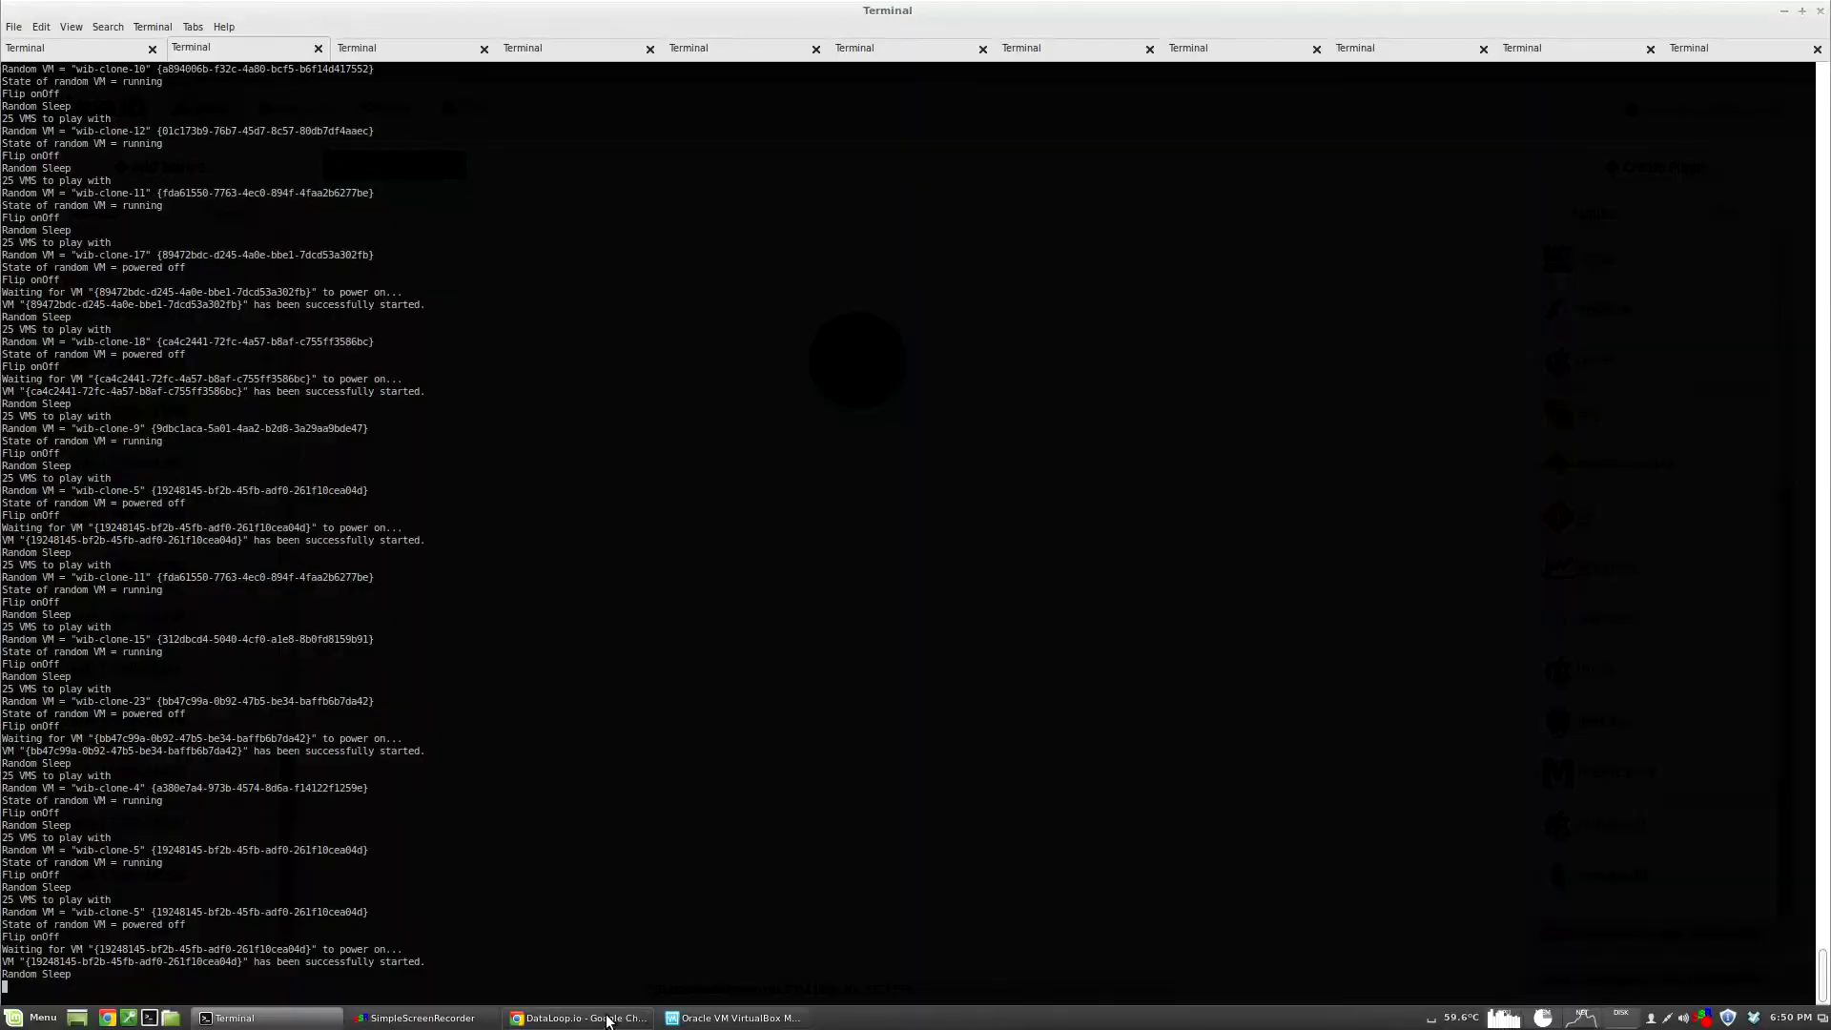
Step: Switch back to the DataLoop console, check the groups list, and open the Demo dashboard in Analytics
click(607, 1018)
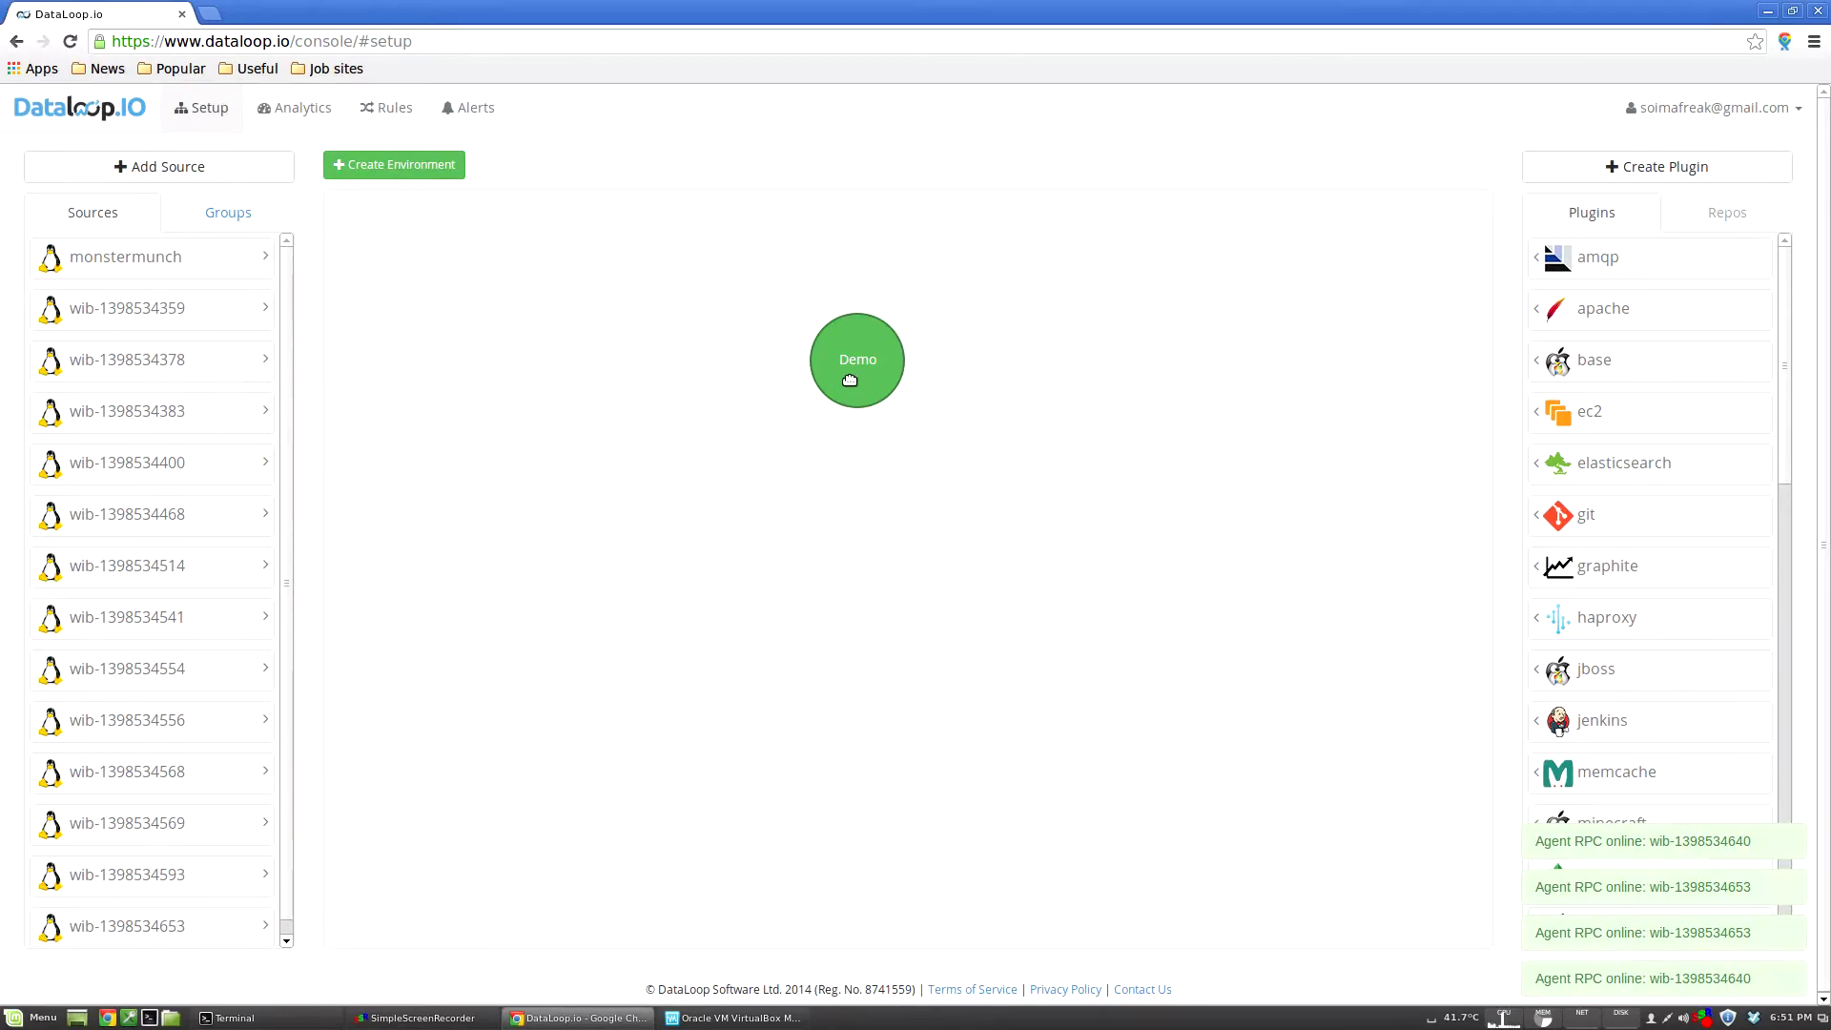
click(220, 213)
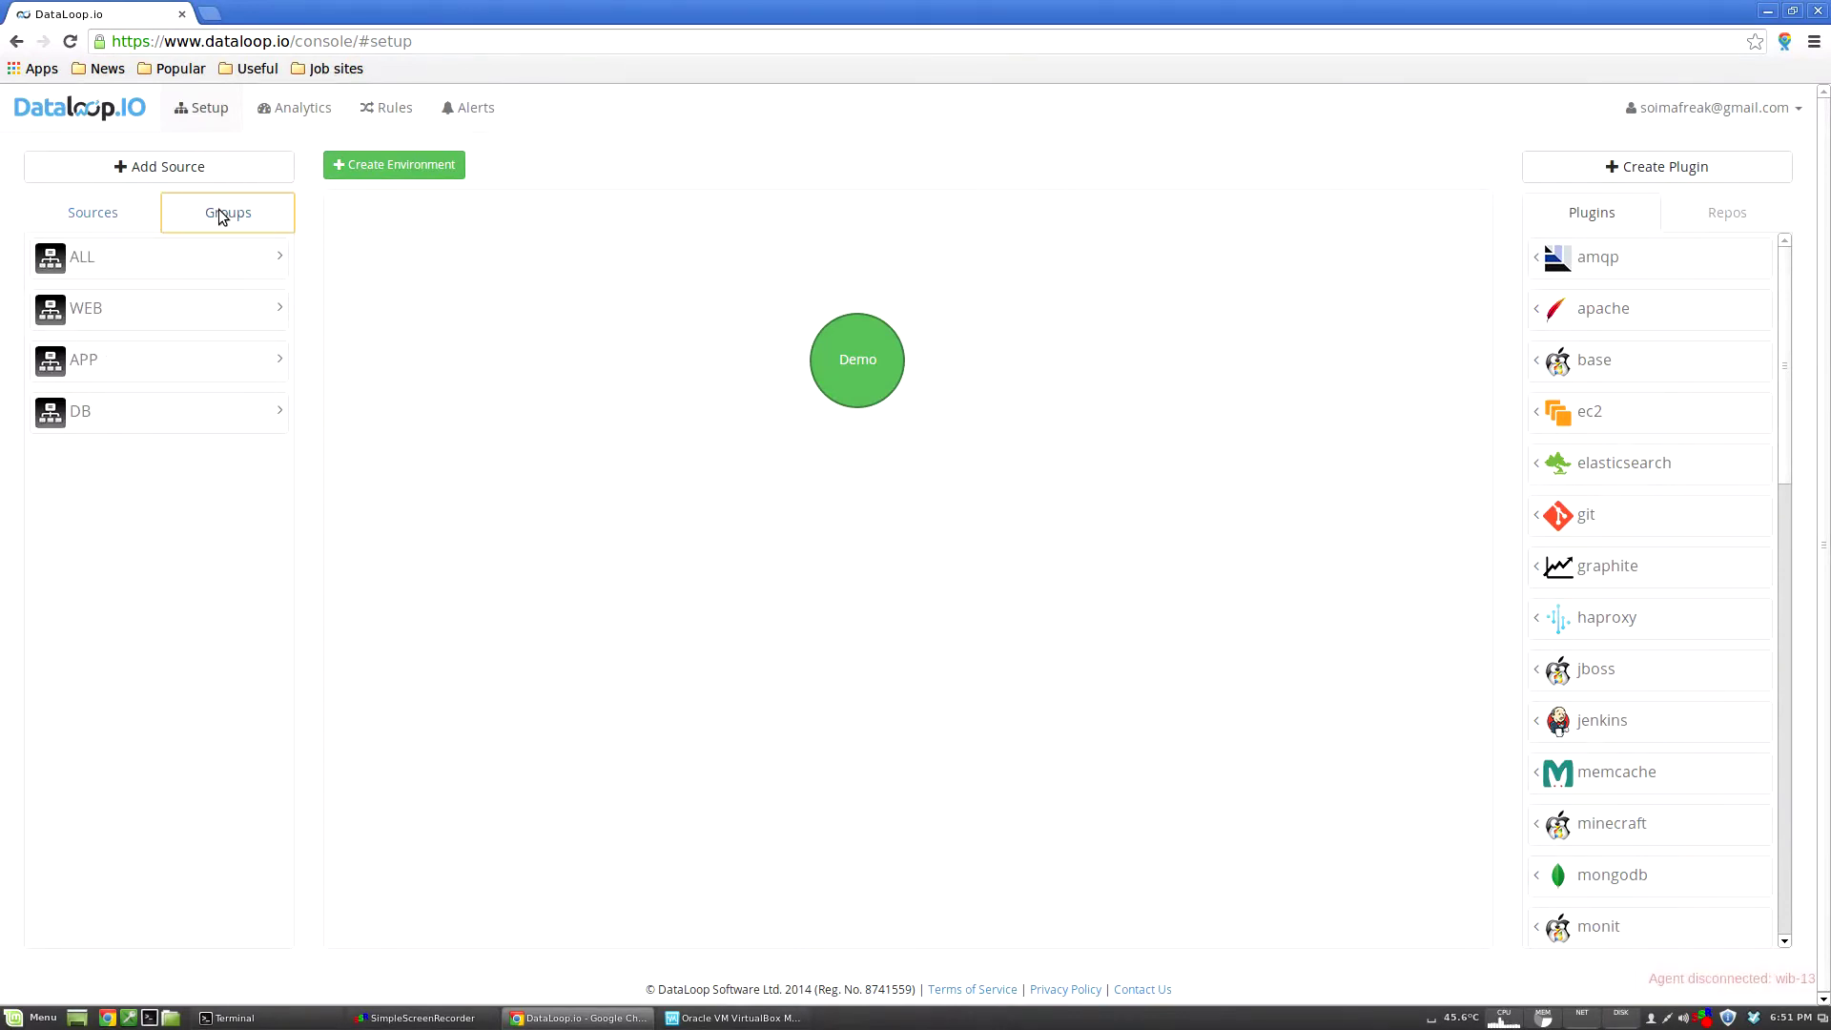
click(276, 112)
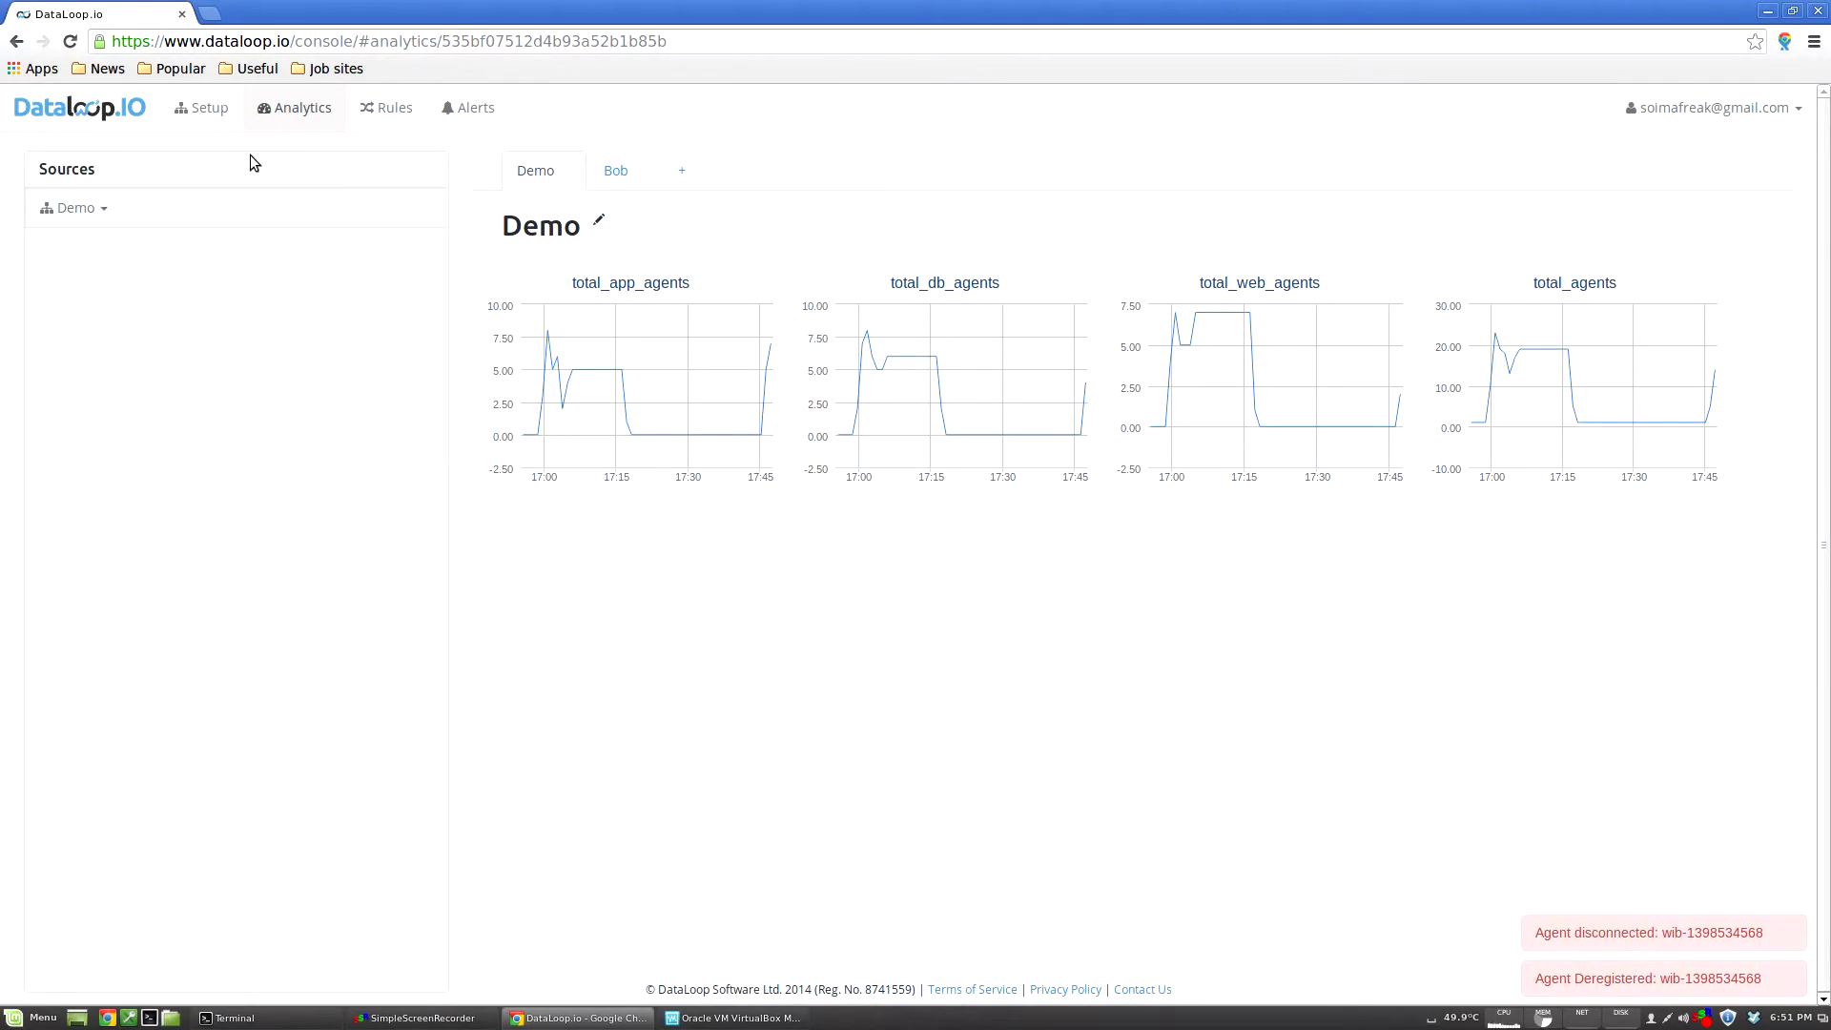
Step: Check the connected sources in Setup, and compare the terminal's shutdown output with the virtual machines listed in Oracle VM VirtualBox Manager
click(208, 110)
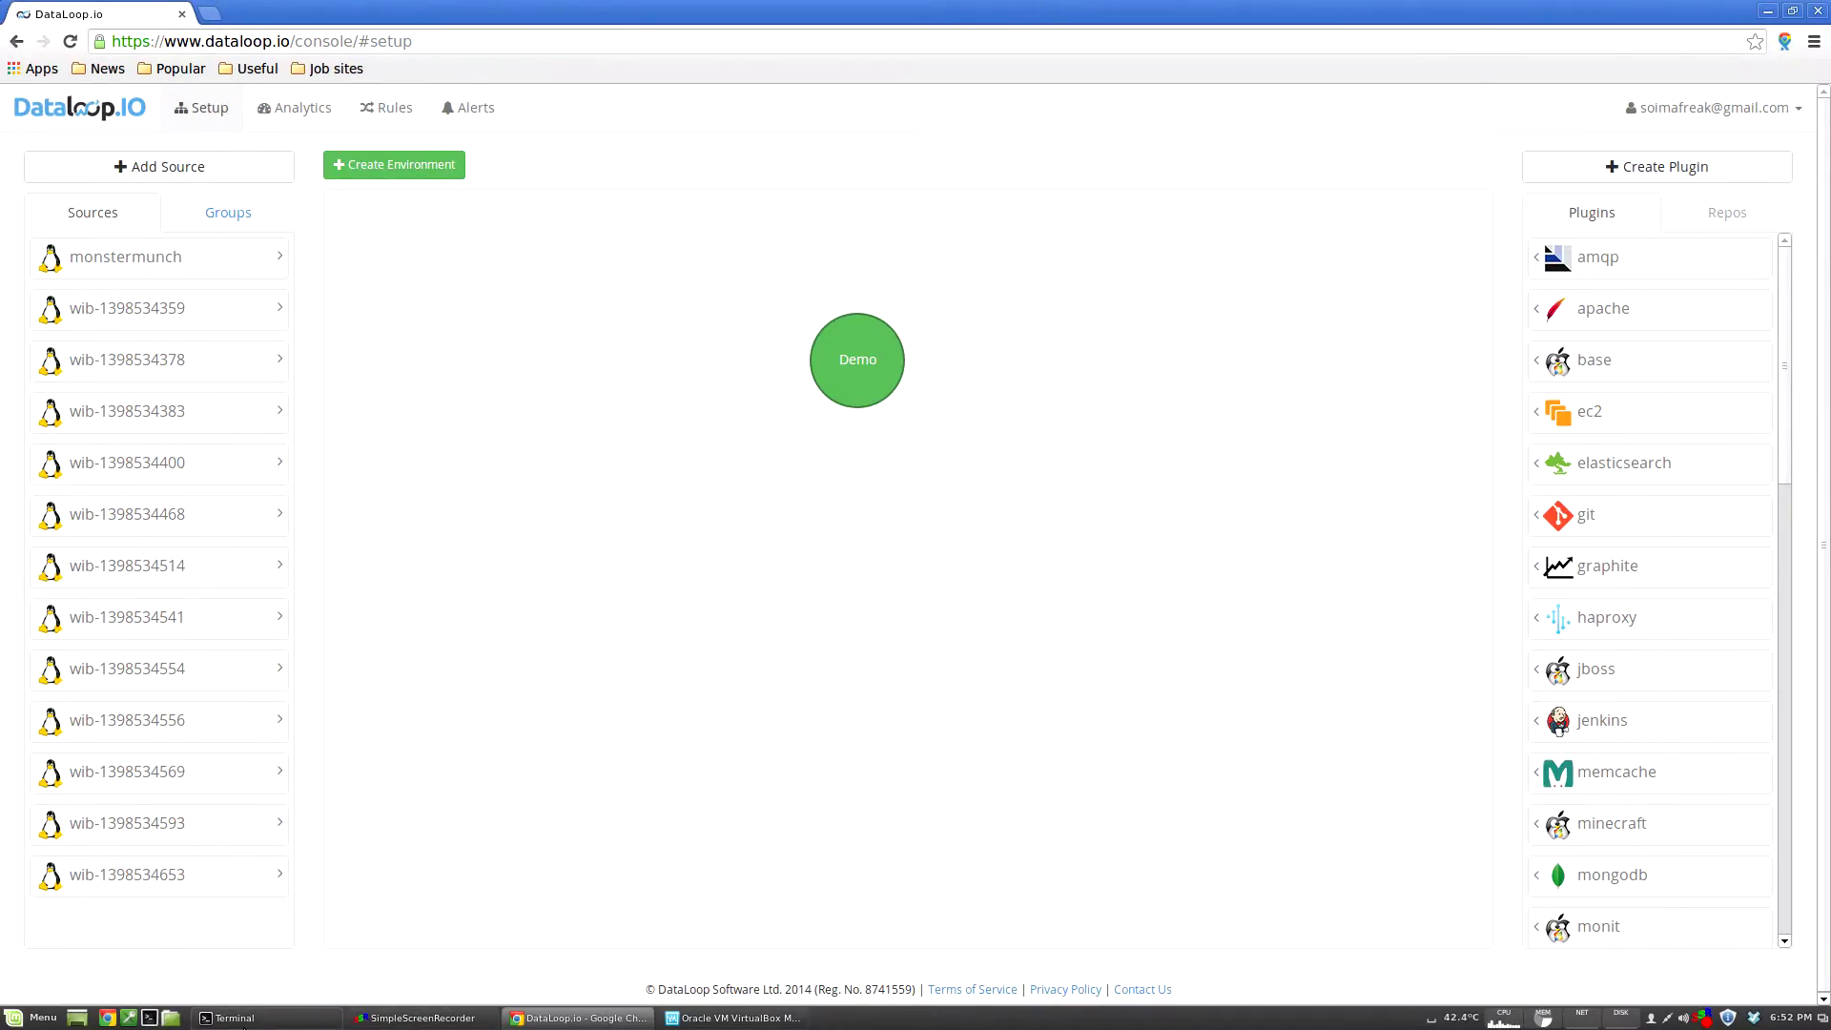
click(263, 1018)
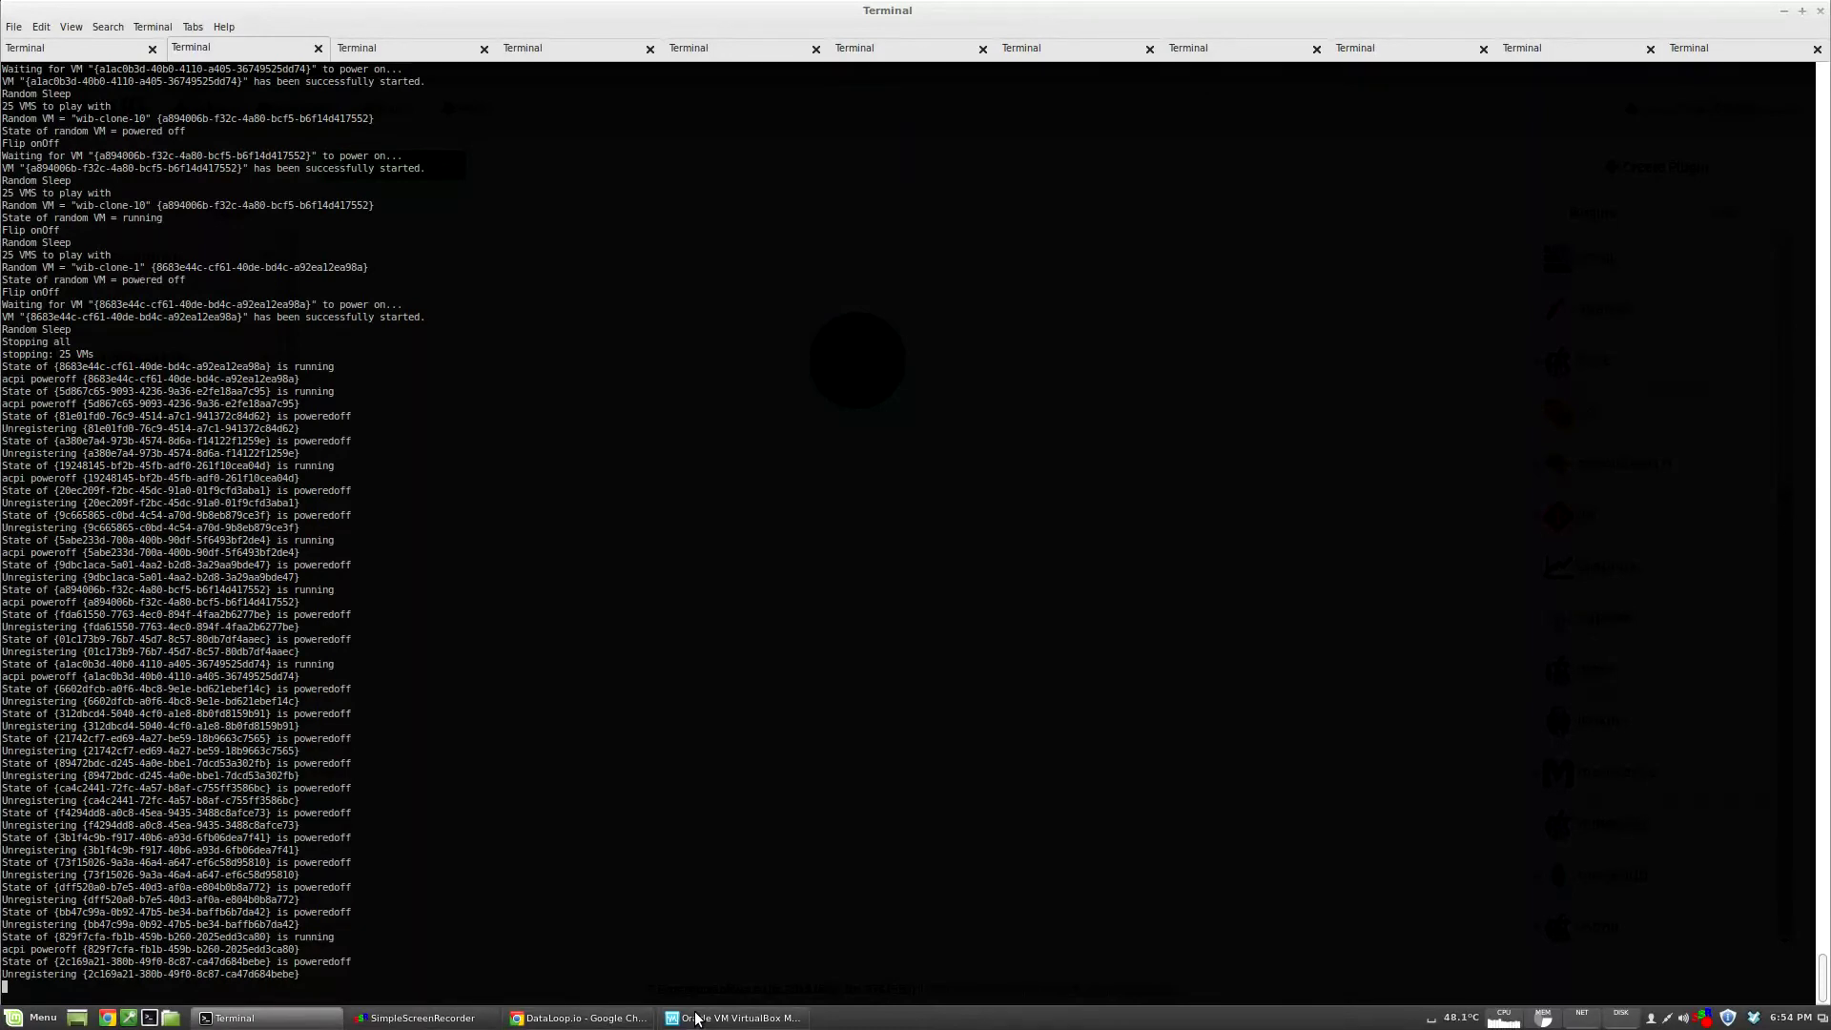
click(701, 1018)
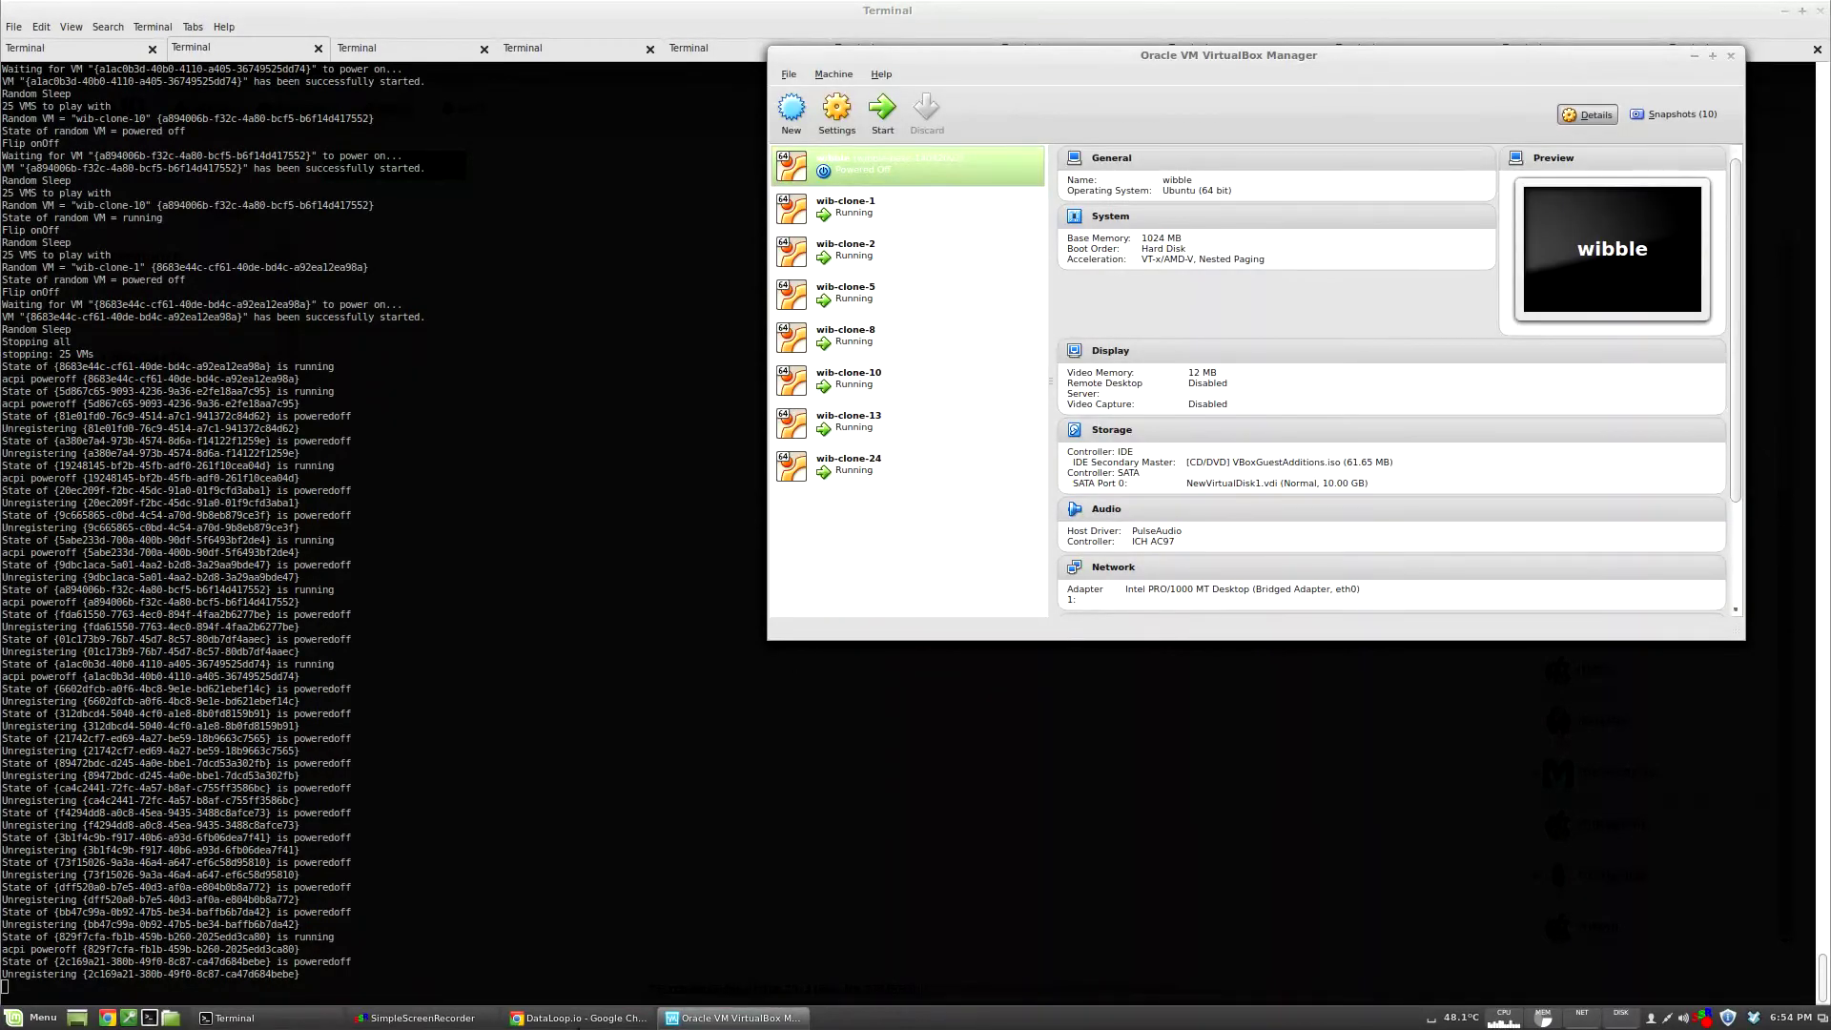
Step: Alternate between the DataLoop console's sources list and the terminal to follow the agents deregistering as the virtual machines stop
click(584, 1019)
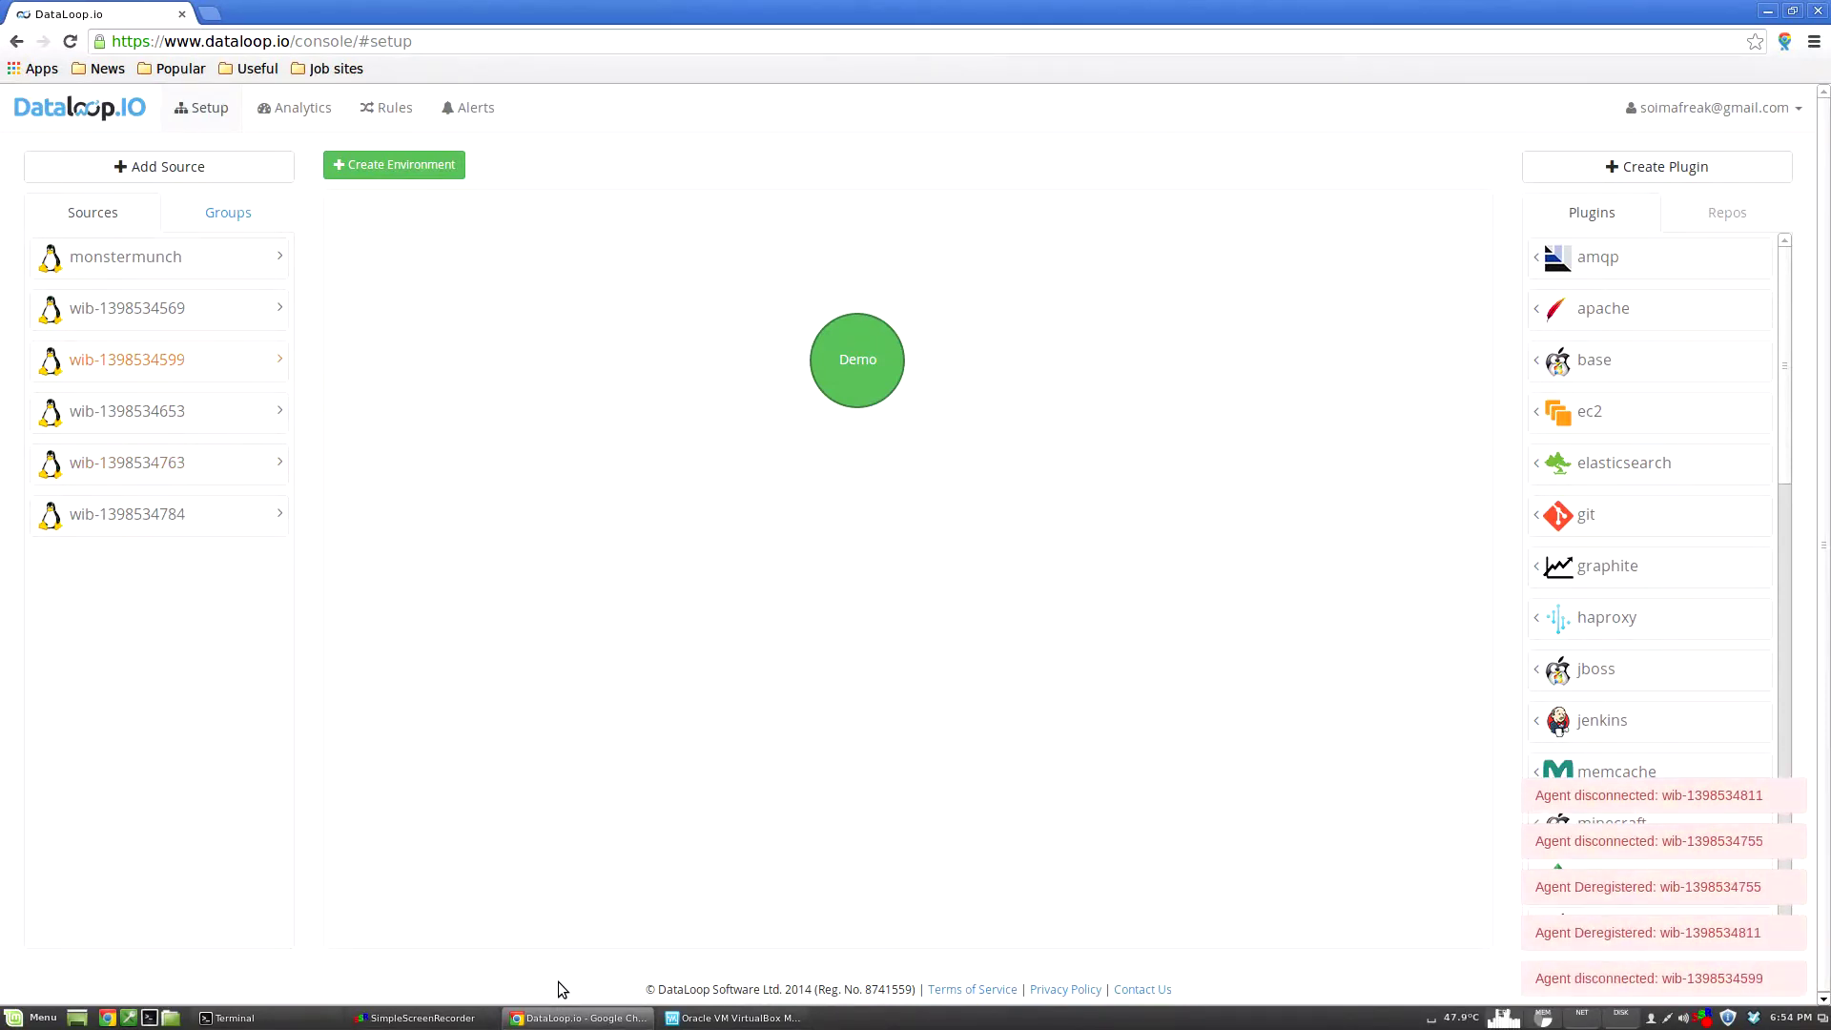
click(303, 1017)
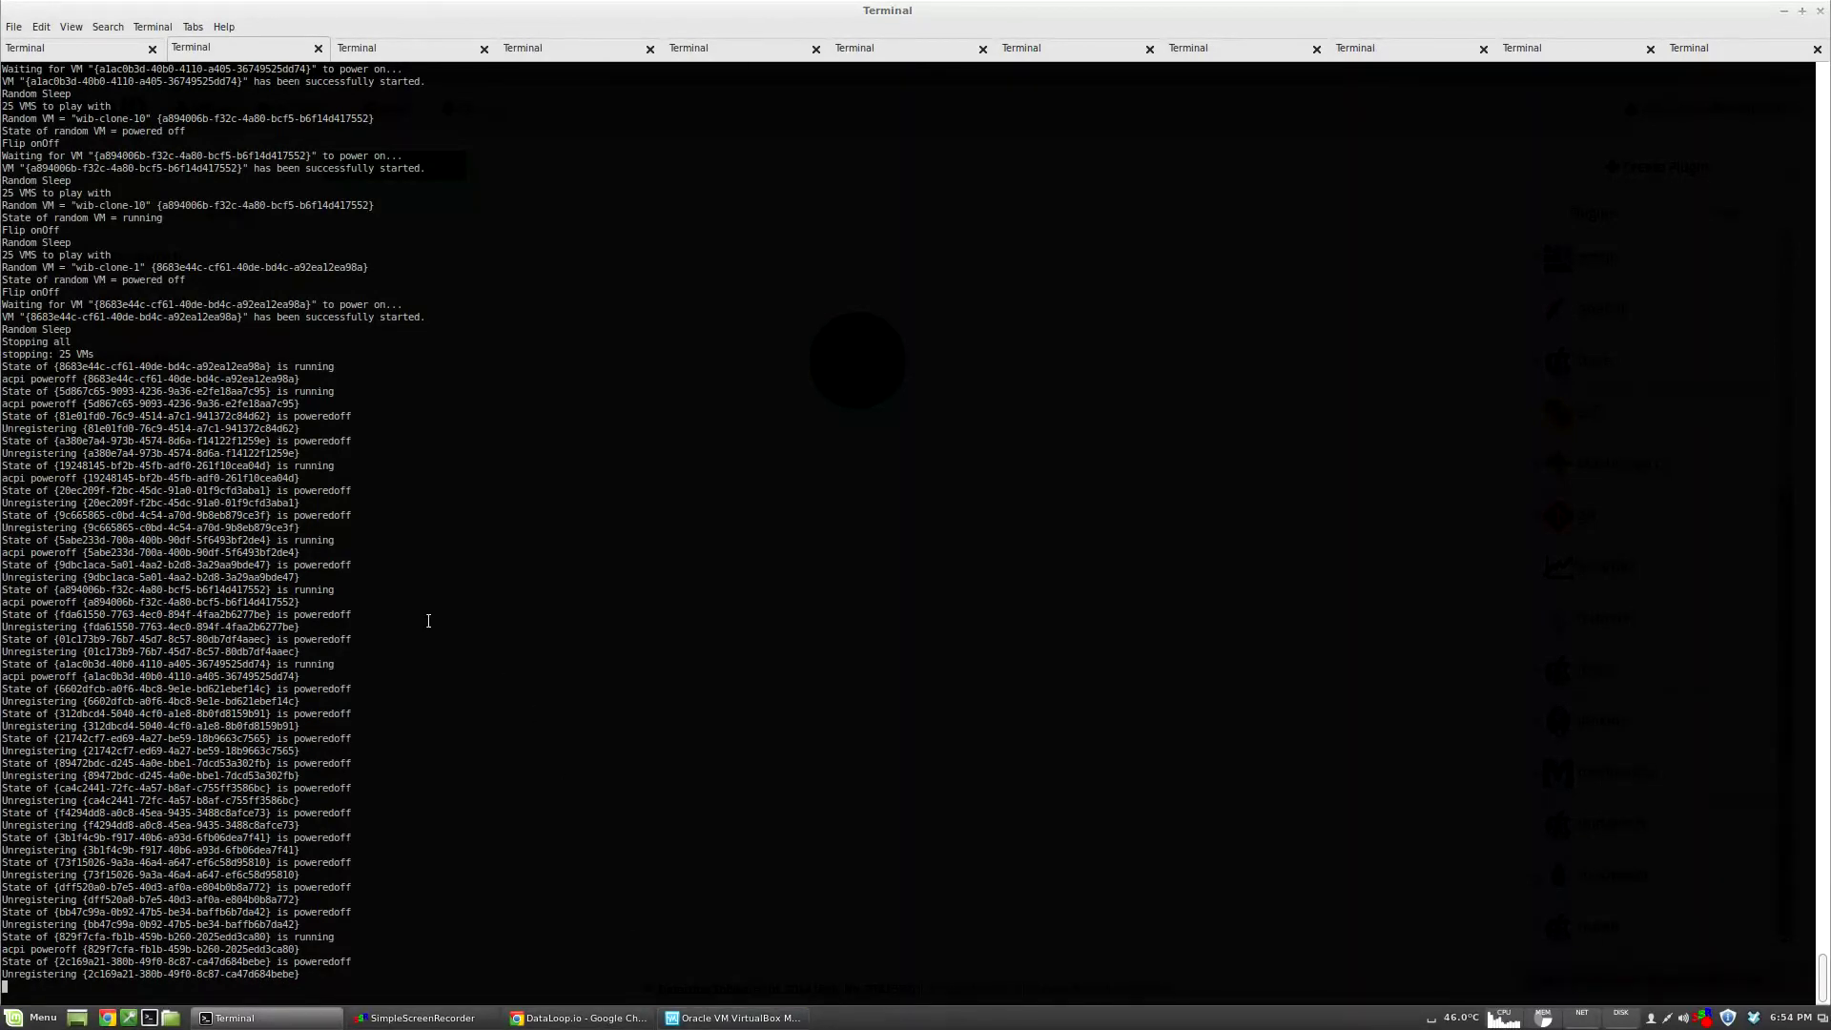
click(604, 1019)
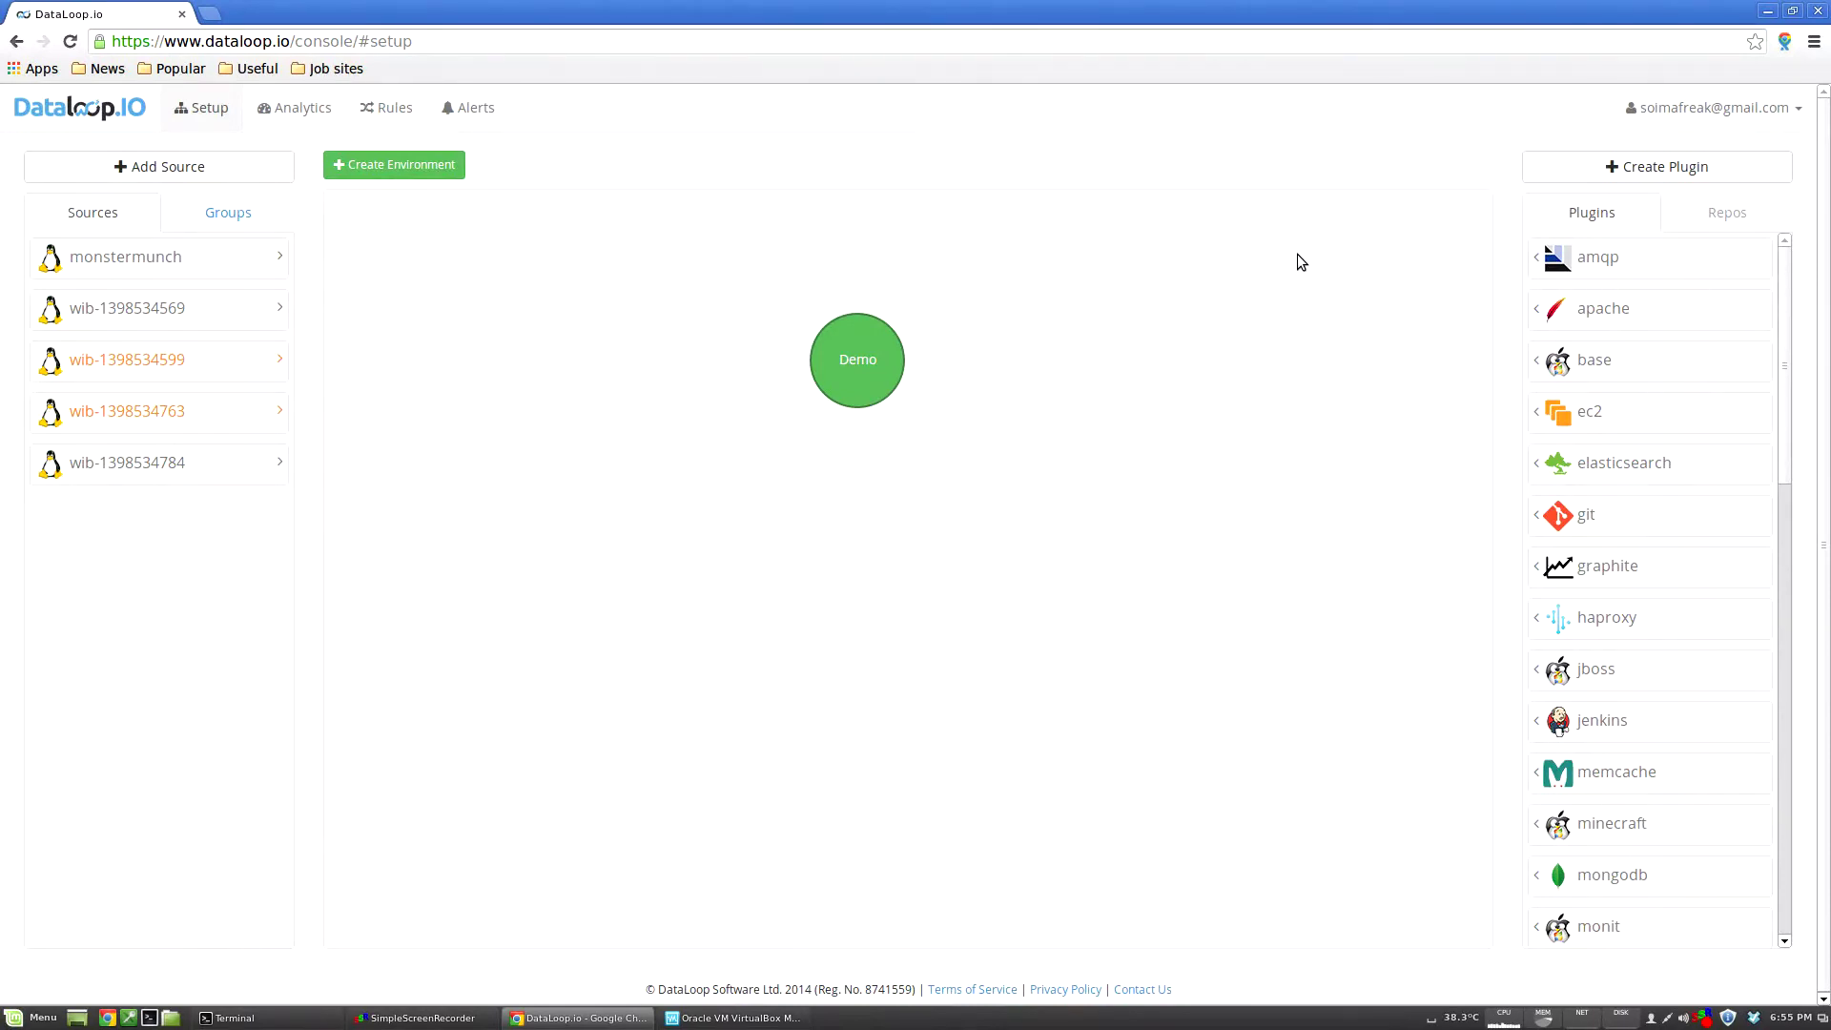
click(251, 1018)
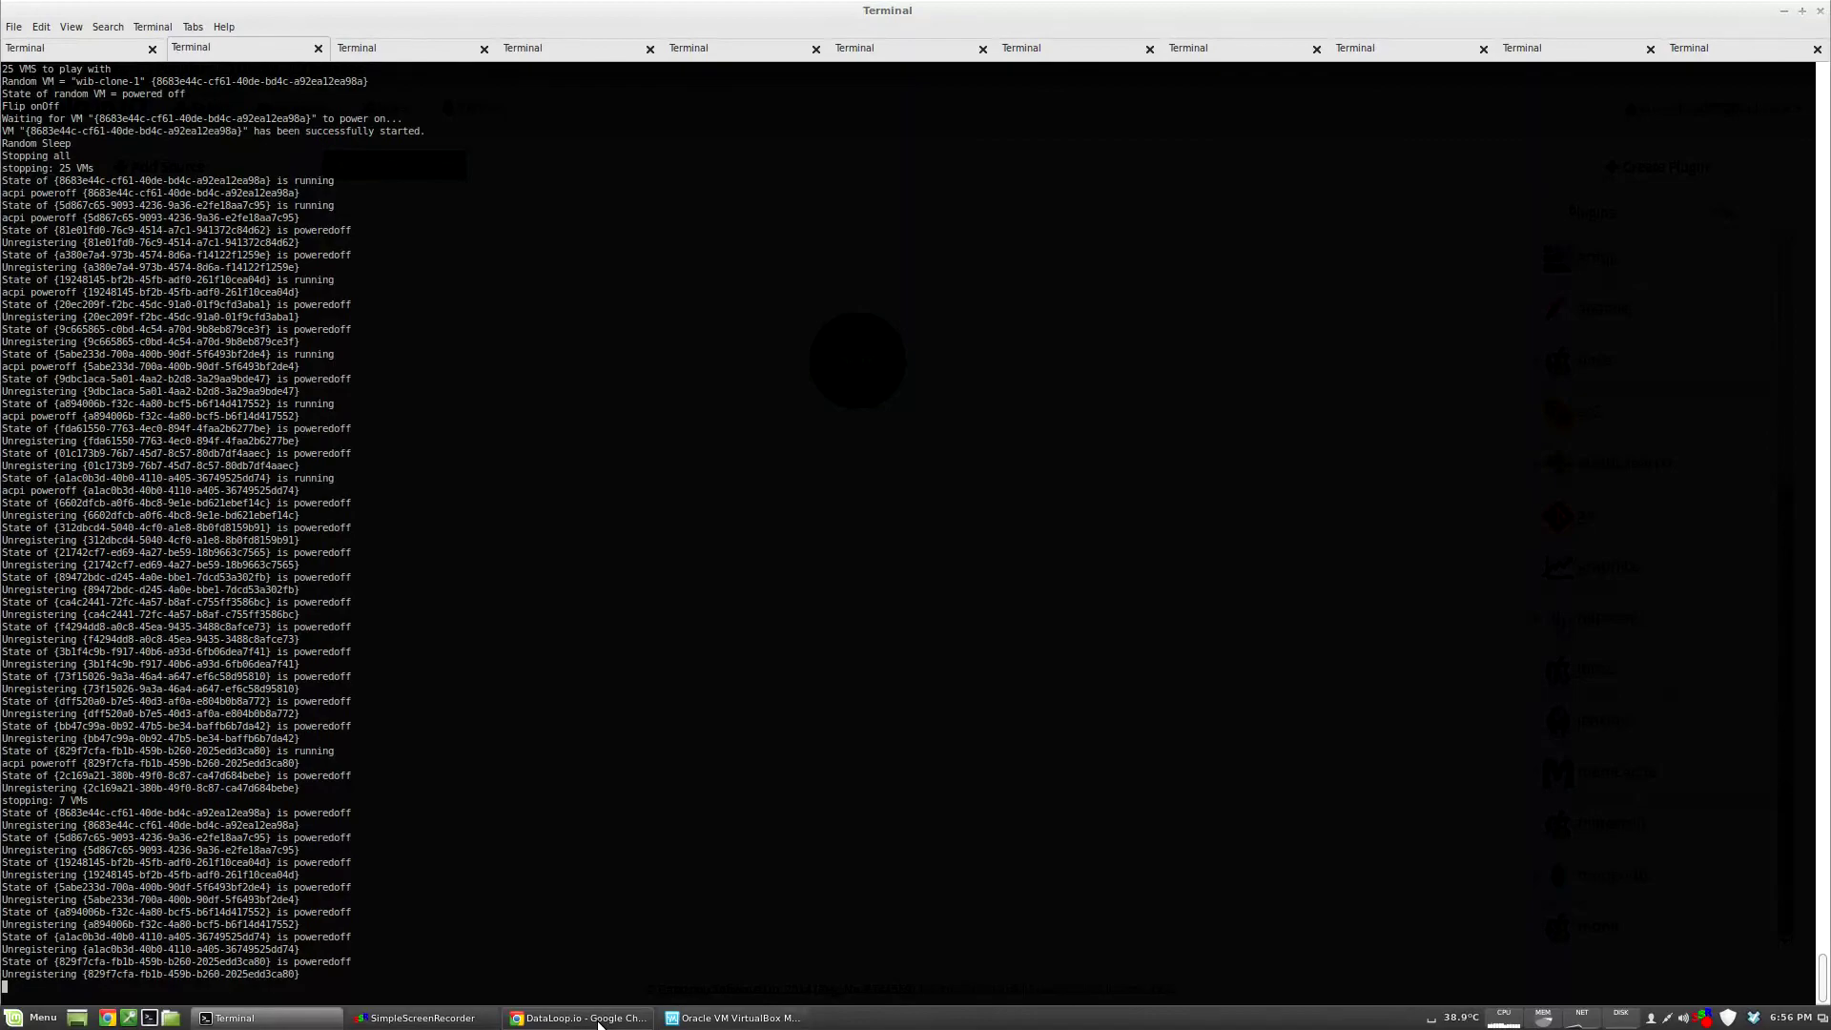
Step: Switch back to the DataLoop console, check the remaining sources, and view the Demo dashboard's agent graphs in Analytics
click(599, 1023)
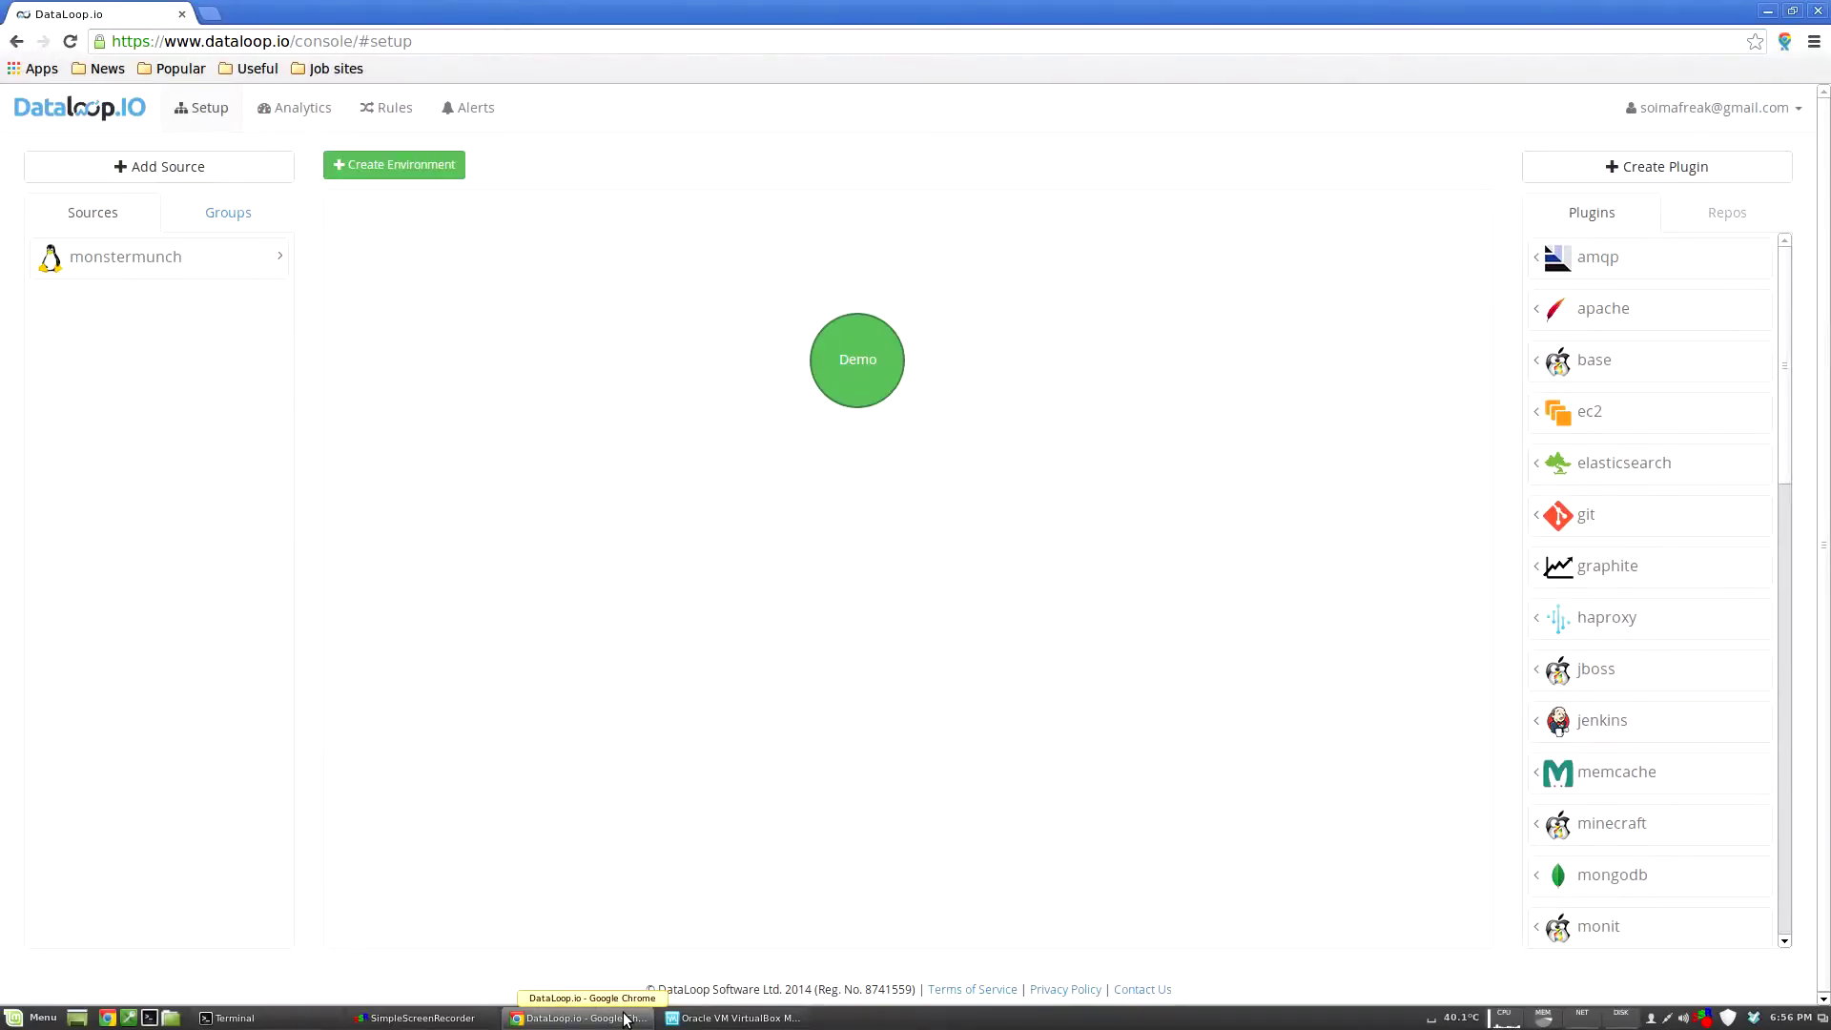
click(319, 125)
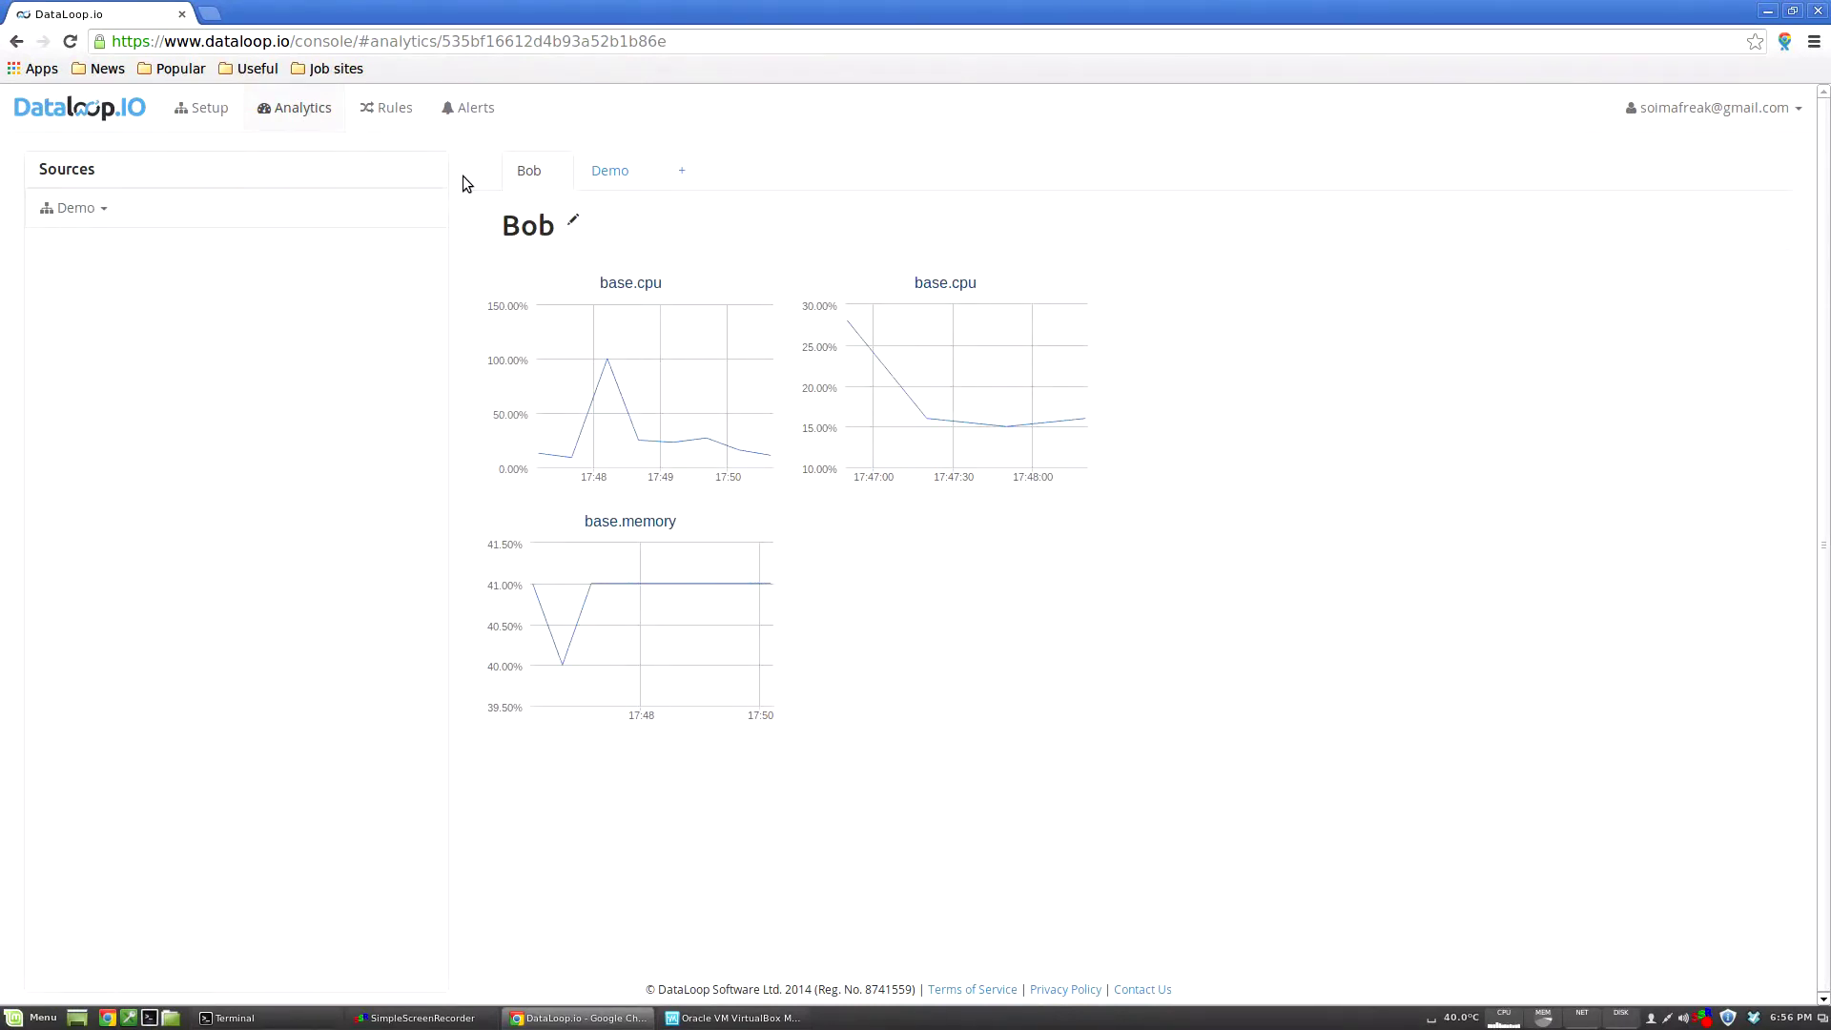
click(601, 172)
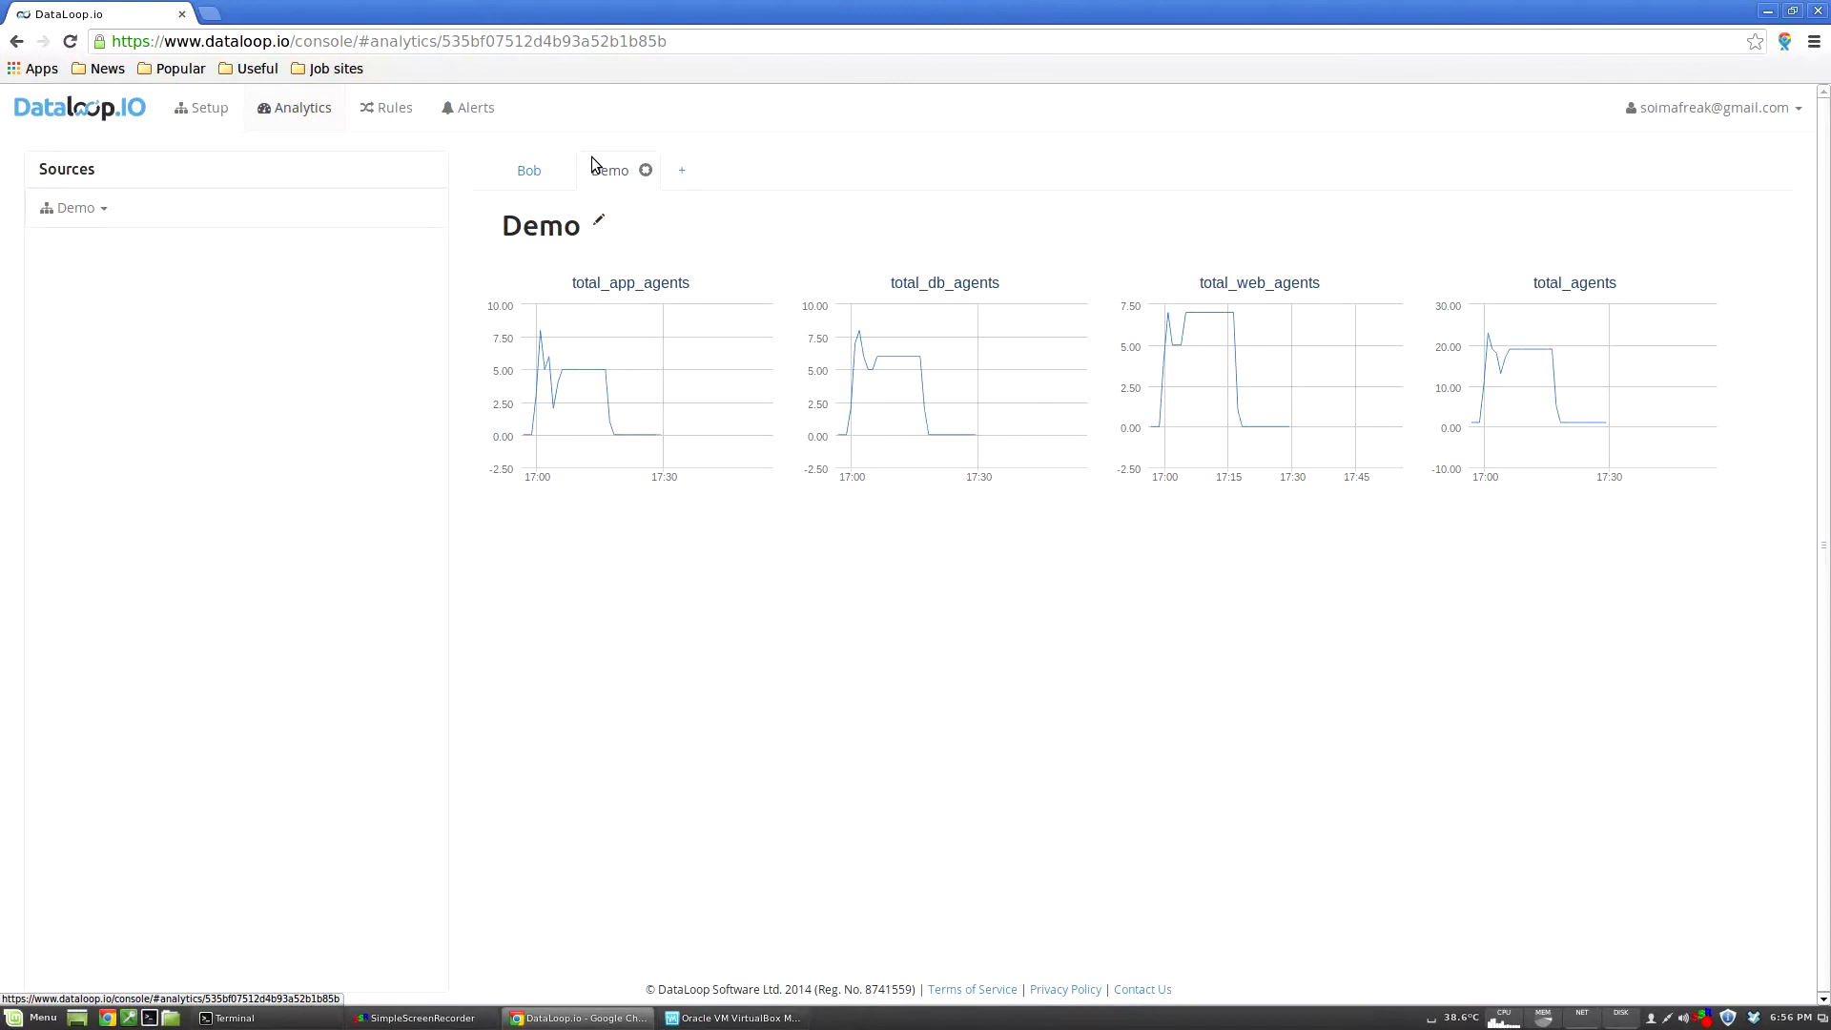